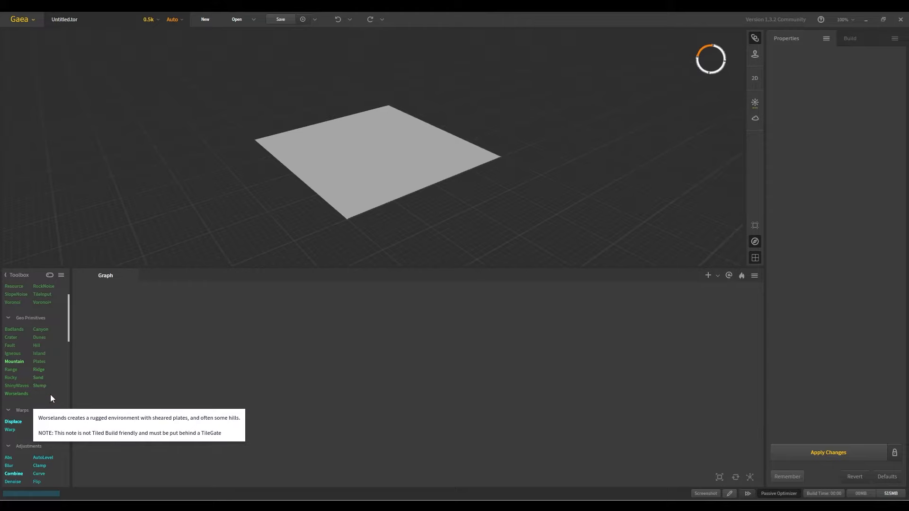
- Add a Range primitive node to the empty graph
drag(11, 369, 132, 351)
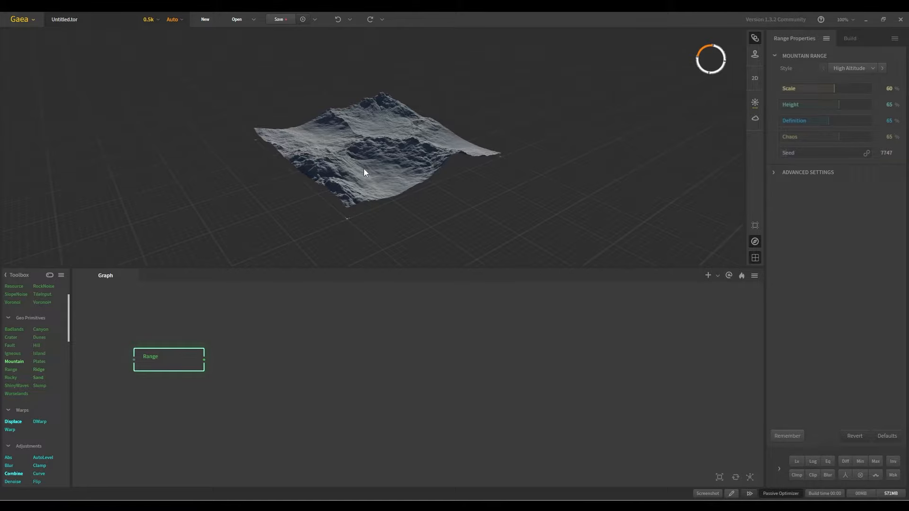
drag(364, 169, 332, 189)
scroll(374, 132, up, 8)
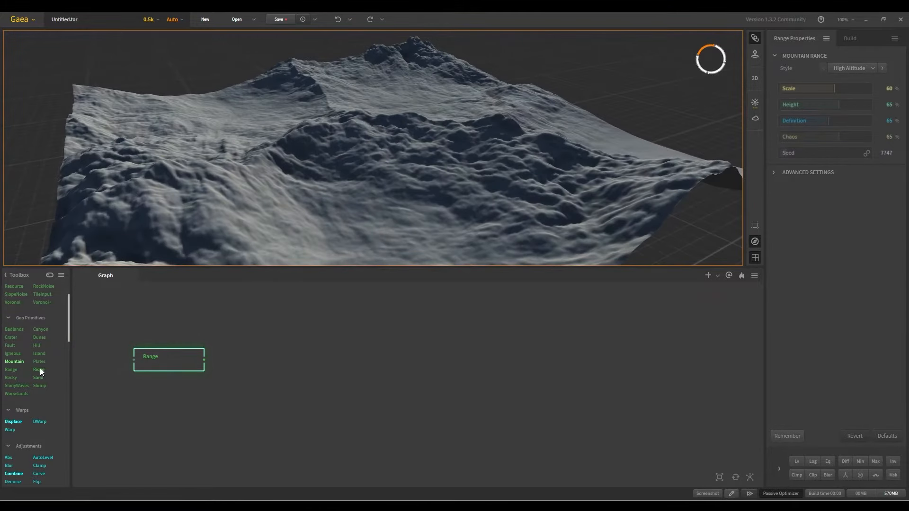
- Add a Ridge primitive node above the Range node and align the Range node beneath it
drag(39, 368, 143, 313)
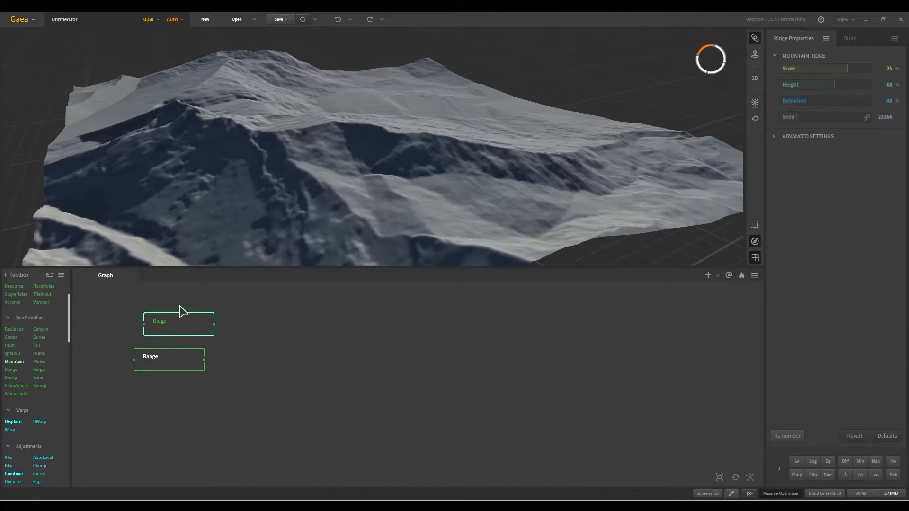
drag(319, 152, 236, 180)
click(171, 363)
drag(172, 364, 175, 375)
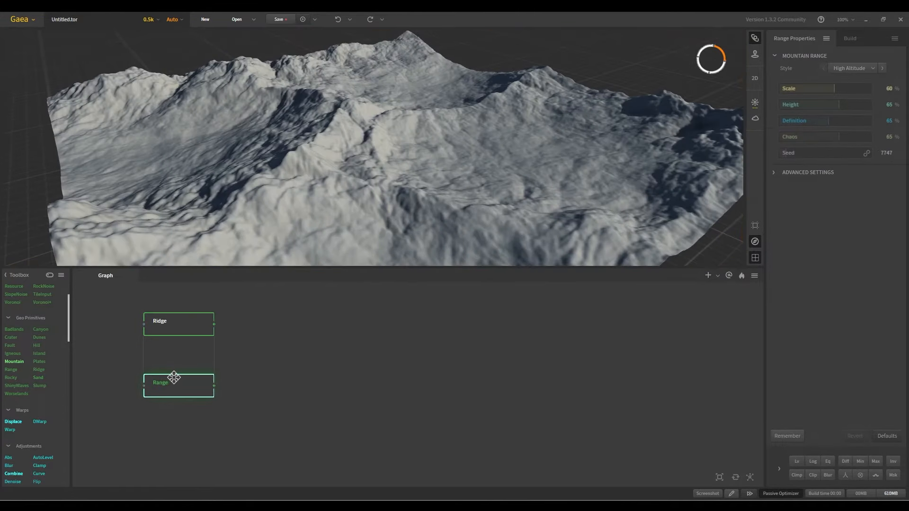
- Compare the terrain and properties of the Ridge and Range nodes, moving the Range node closer beneath the Ridge node
click(186, 324)
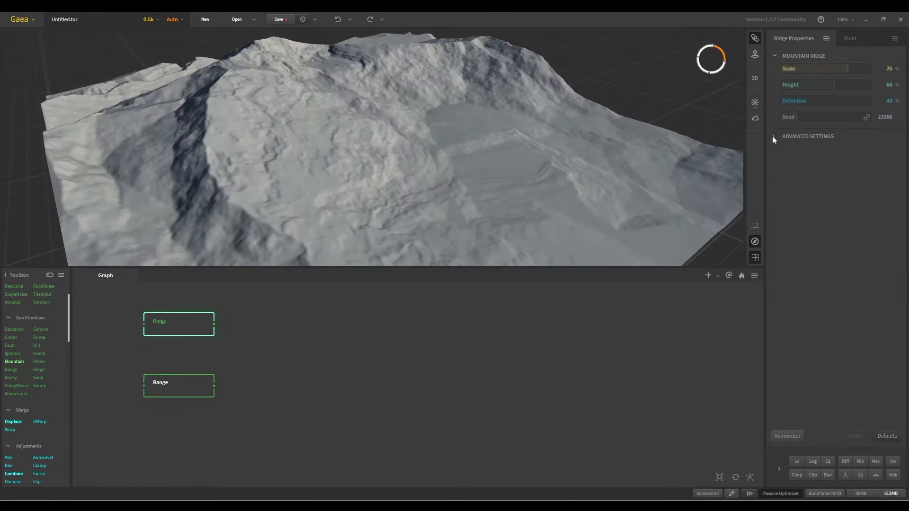
click(186, 388)
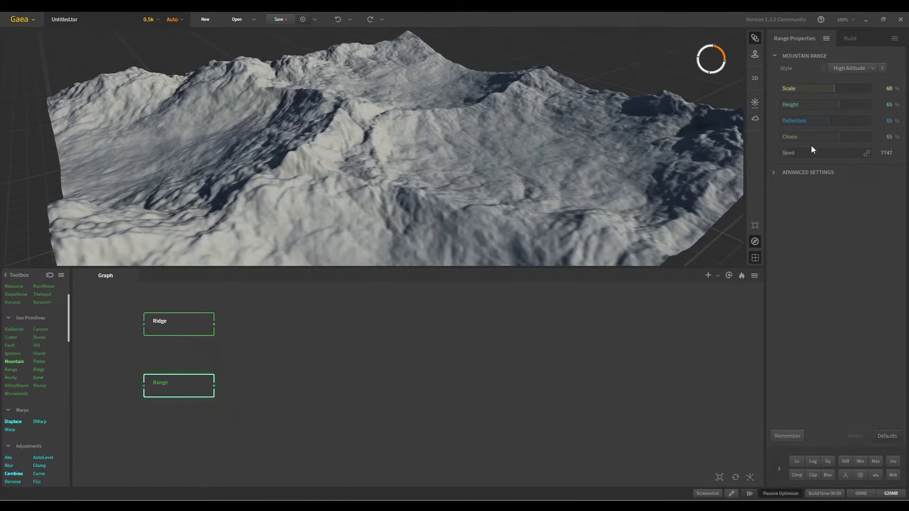
click(176, 333)
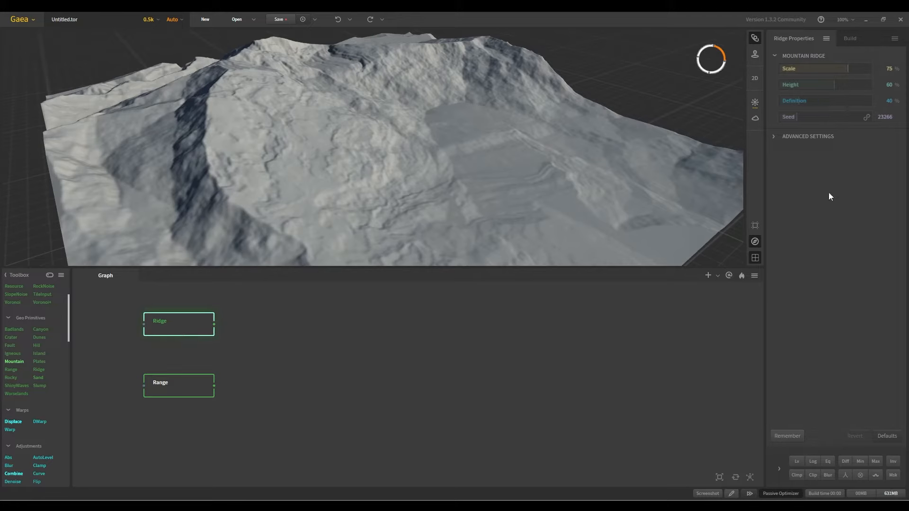
drag(174, 388, 174, 355)
click(176, 329)
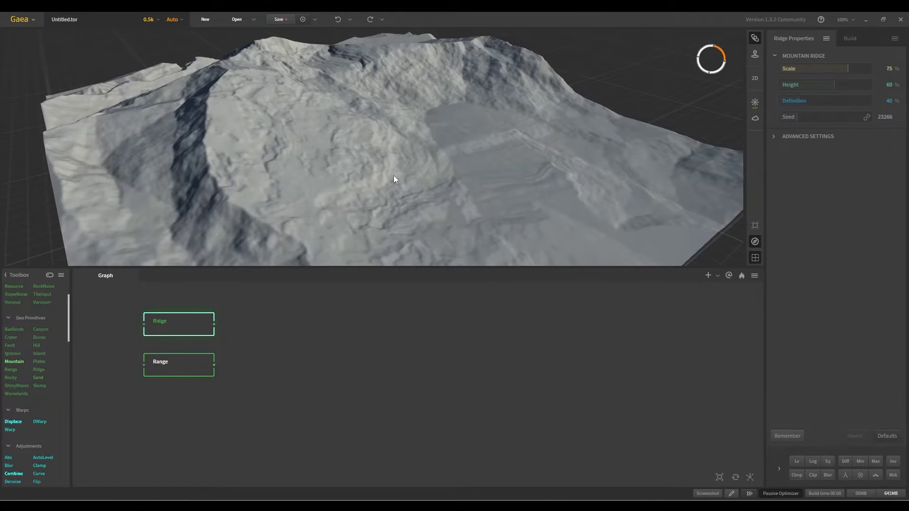
mouse_move(349, 168)
mouse_down()
mouse_move(369, 166)
mouse_move(326, 151)
mouse_move(338, 178)
mouse_up()
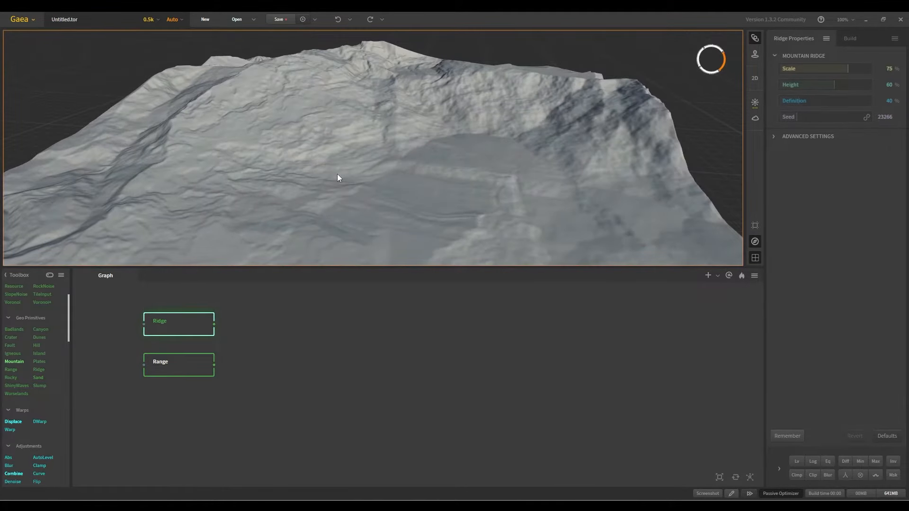
- Randomize the Ridge node's seed twice and lower its Scale to slightly under 61%
click(774, 137)
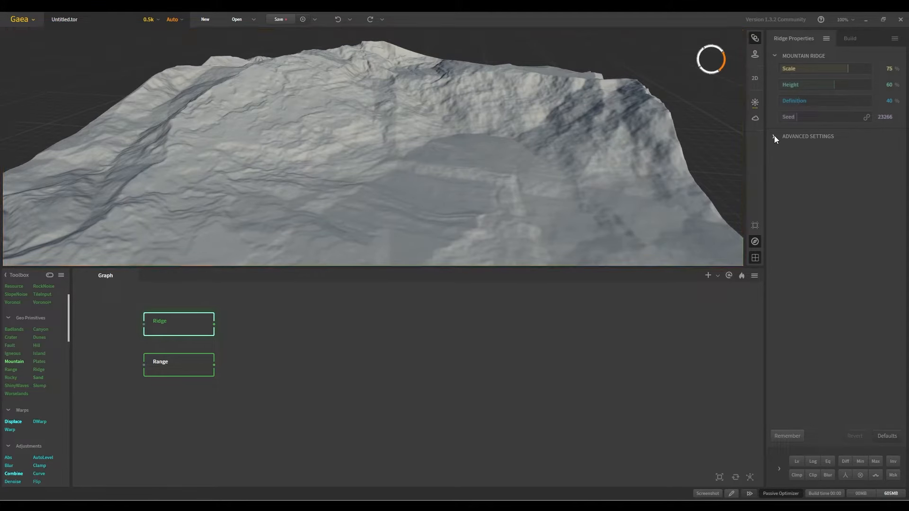
click(868, 117)
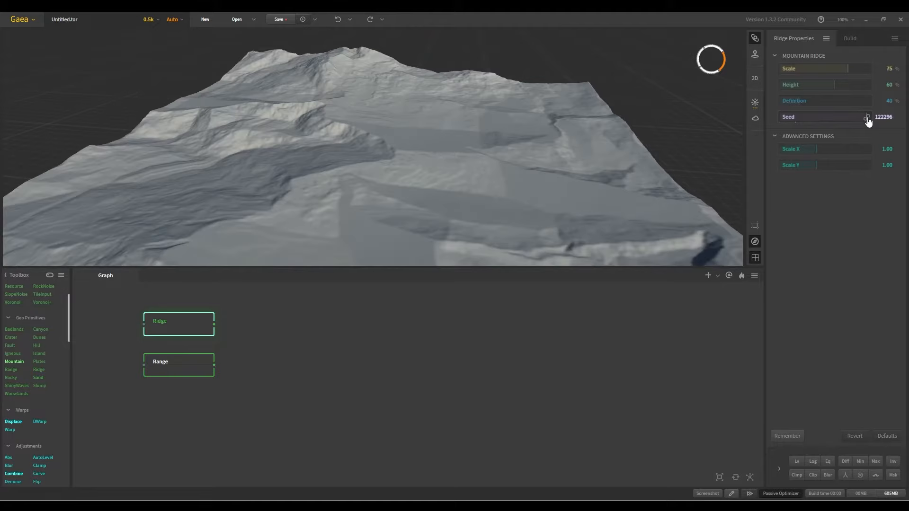
drag(366, 150, 334, 158)
scroll(377, 158, down, 3)
scroll(377, 158, up, 3)
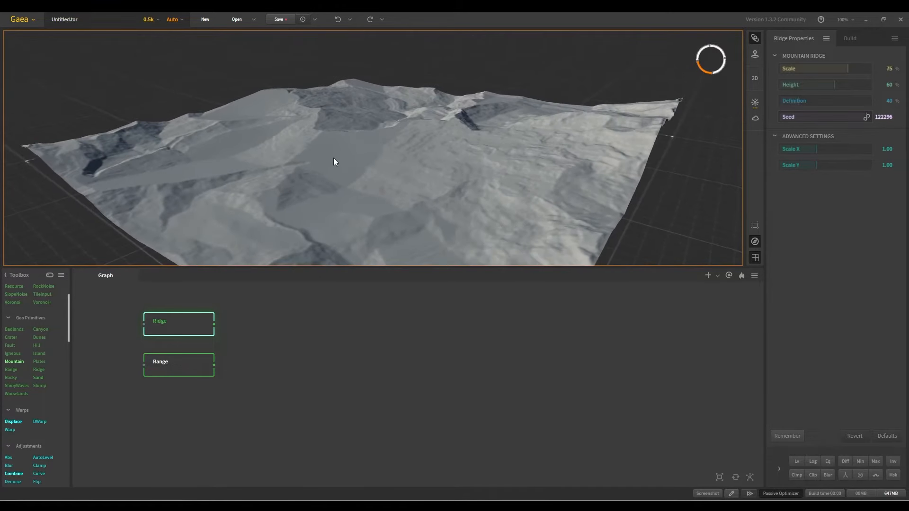
click(867, 118)
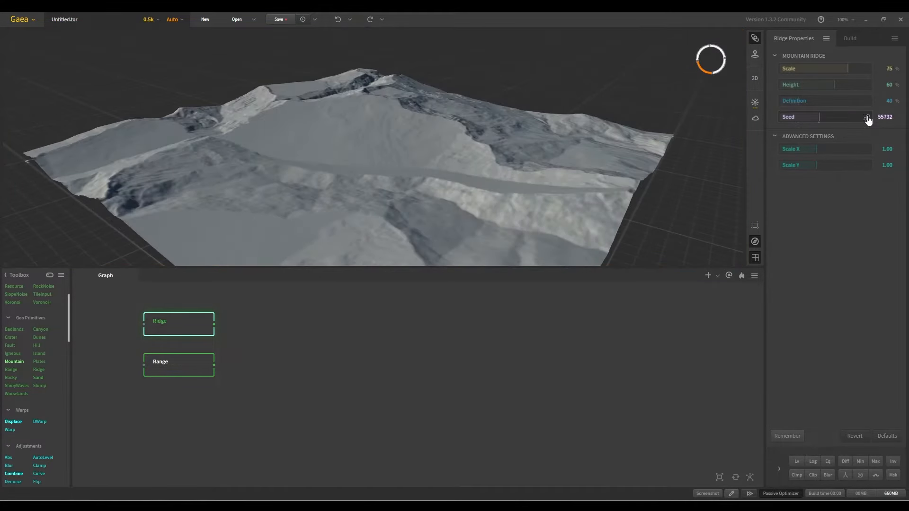
mouse_move(851, 67)
mouse_down()
mouse_move(812, 69)
mouse_move(836, 70)
mouse_up()
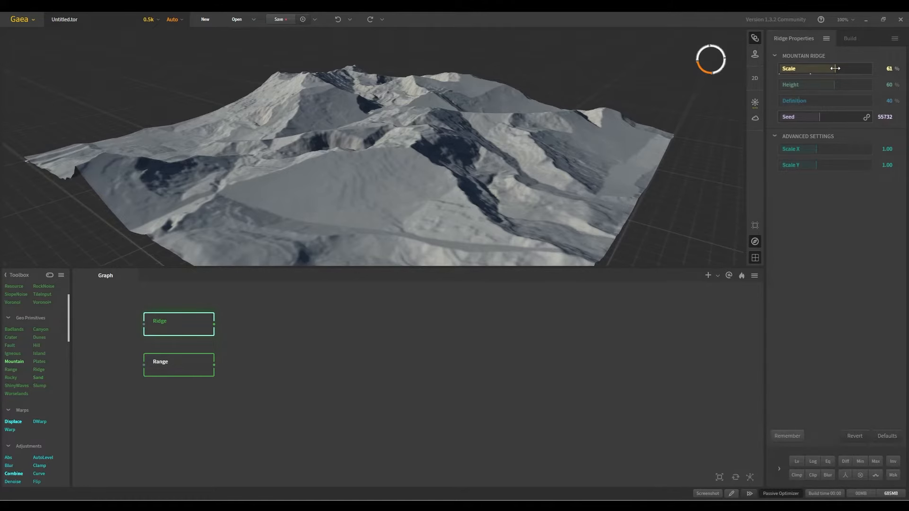
mouse_move(832, 69)
mouse_down()
mouse_move(803, 68)
mouse_move(829, 70)
mouse_up()
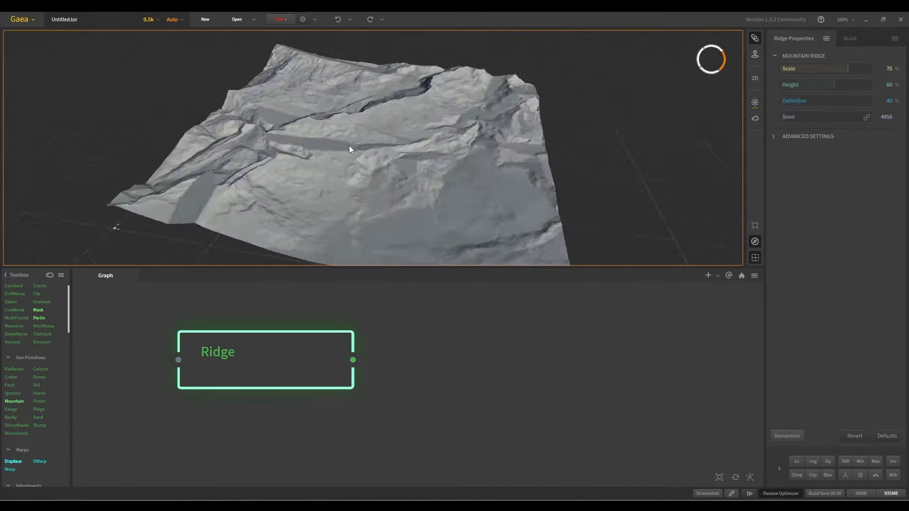
- Add a Voronoi+ node to the graph and place the Ridge node to its right with a gap between them
mouse_move(349, 145)
mouse_down()
mouse_move(326, 149)
mouse_move(359, 143)
mouse_up()
drag(240, 356, 298, 357)
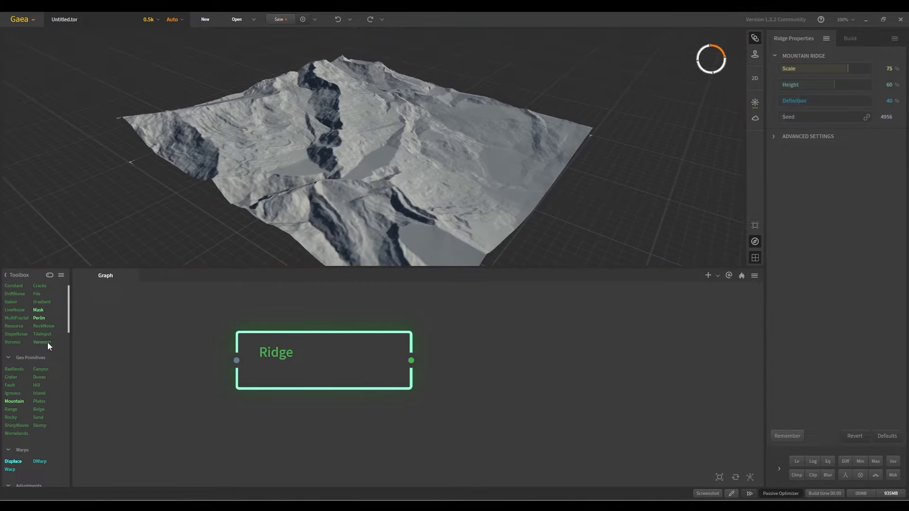
drag(47, 342, 137, 350)
drag(325, 356, 466, 369)
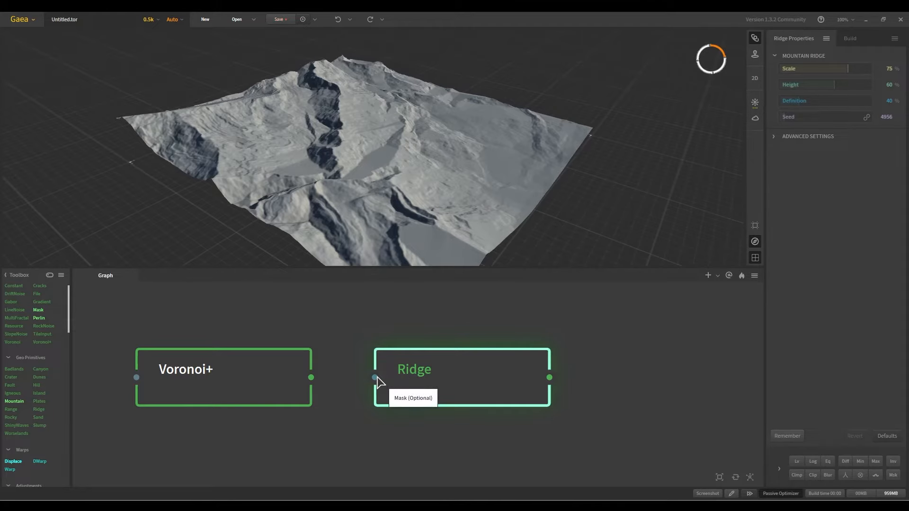
- Set the Voronoi+ node's Iterations to 10, enable Noisy Edges and set their Strength to 0.24
click(169, 371)
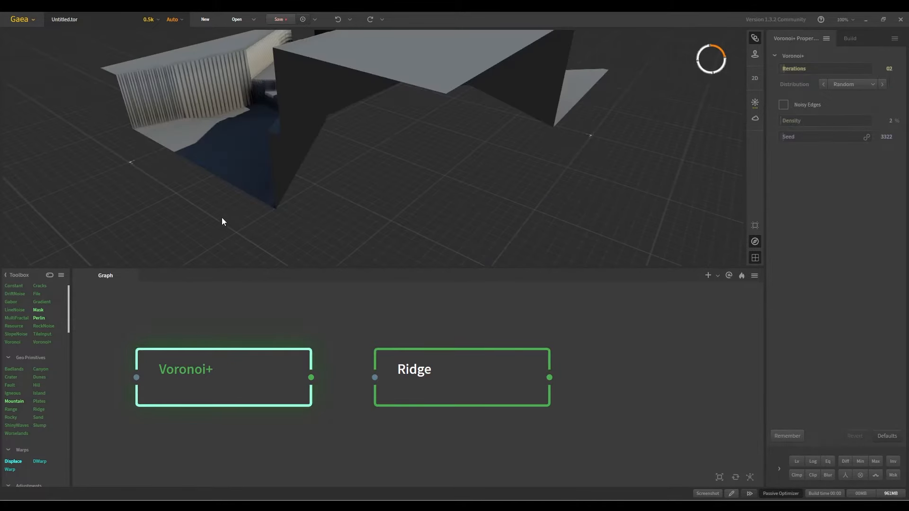
drag(289, 115, 386, 123)
scroll(362, 122, down, 5)
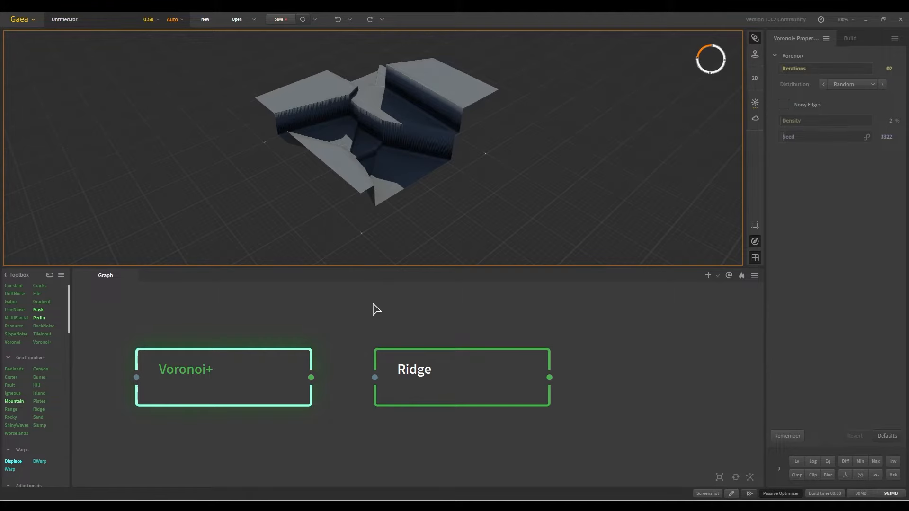
click(244, 367)
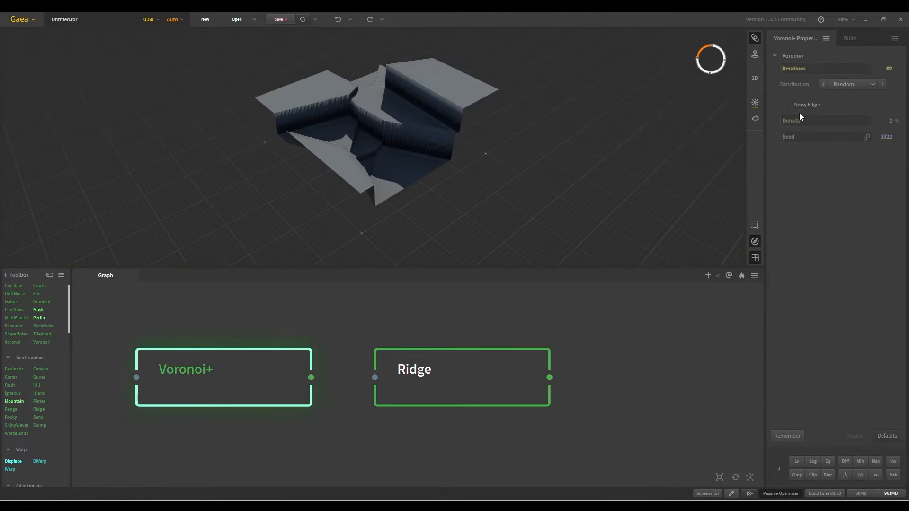
drag(784, 68, 810, 71)
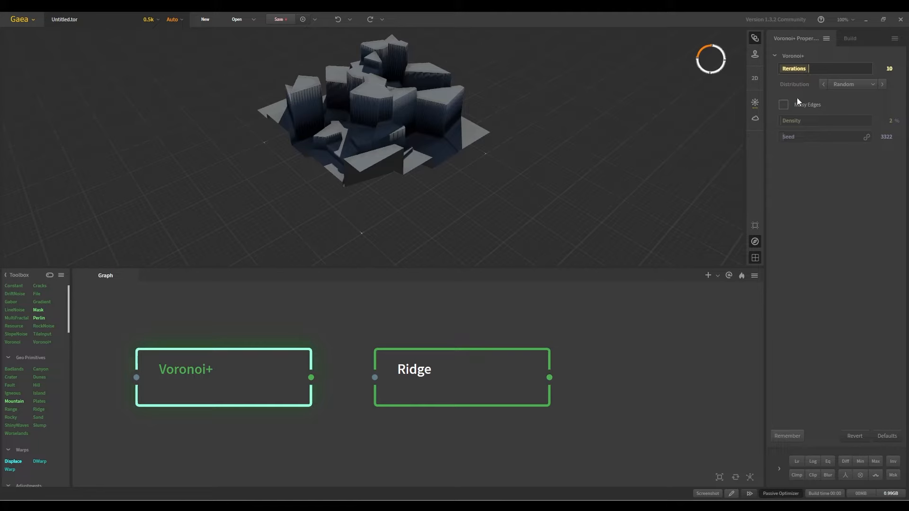
click(784, 105)
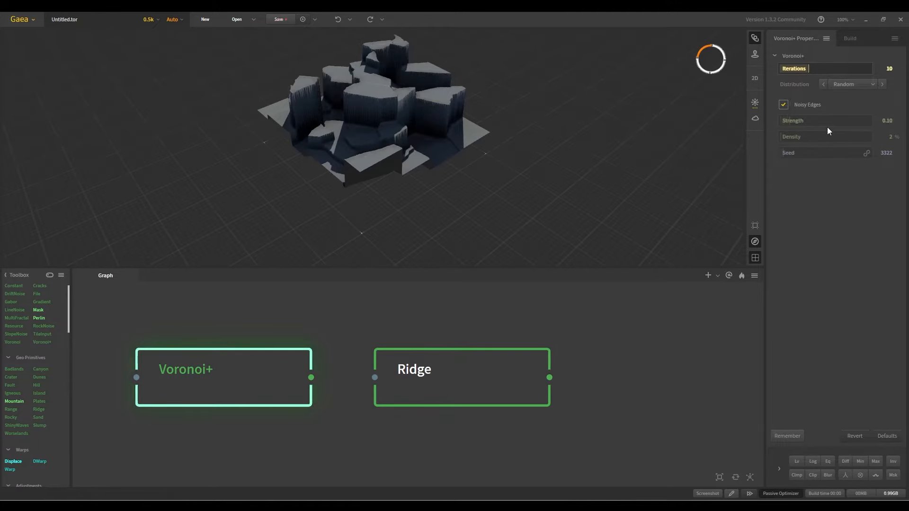
drag(793, 123, 806, 121)
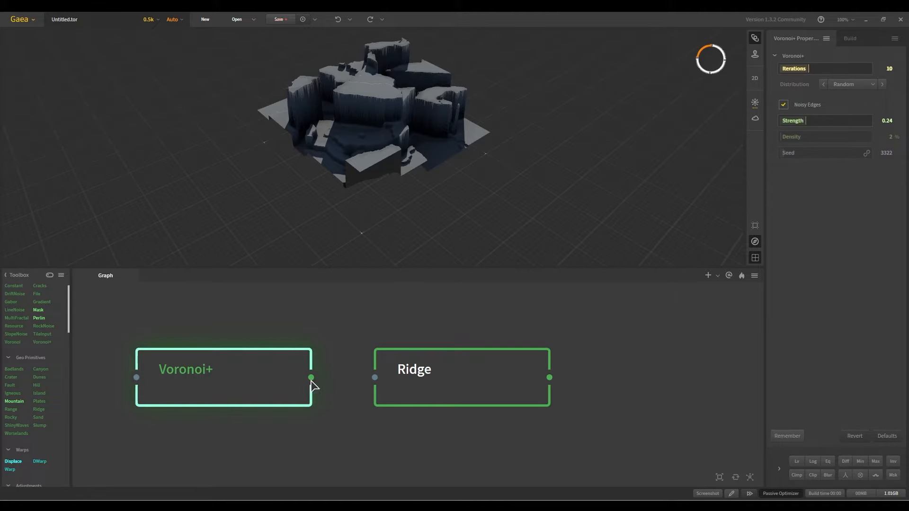
- Connect the Voronoi+ output to the Ridge node's mask input and inspect the masked terrain from several angles
drag(311, 378, 382, 377)
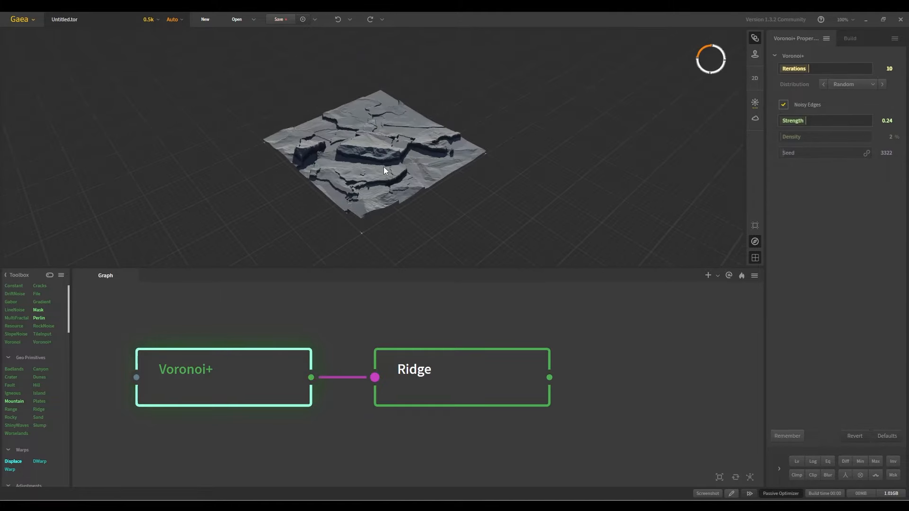
drag(384, 167, 357, 106)
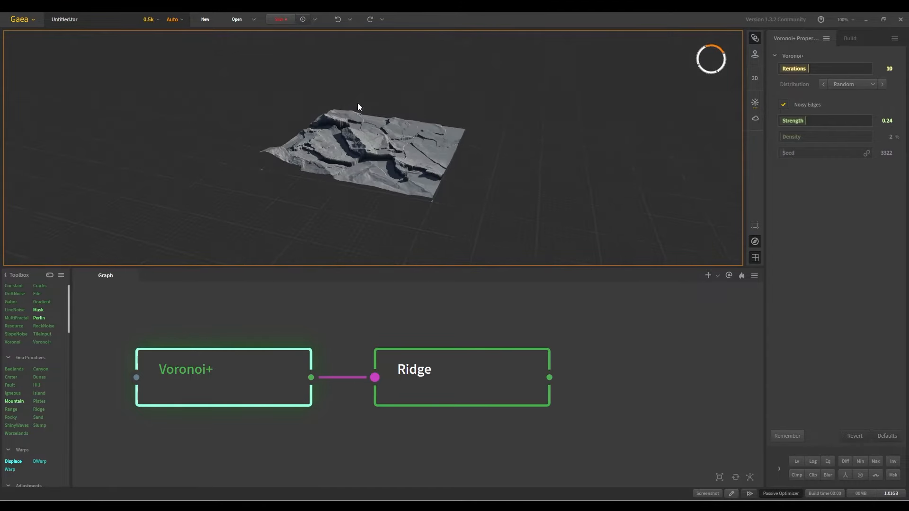
scroll(357, 112, up, 5)
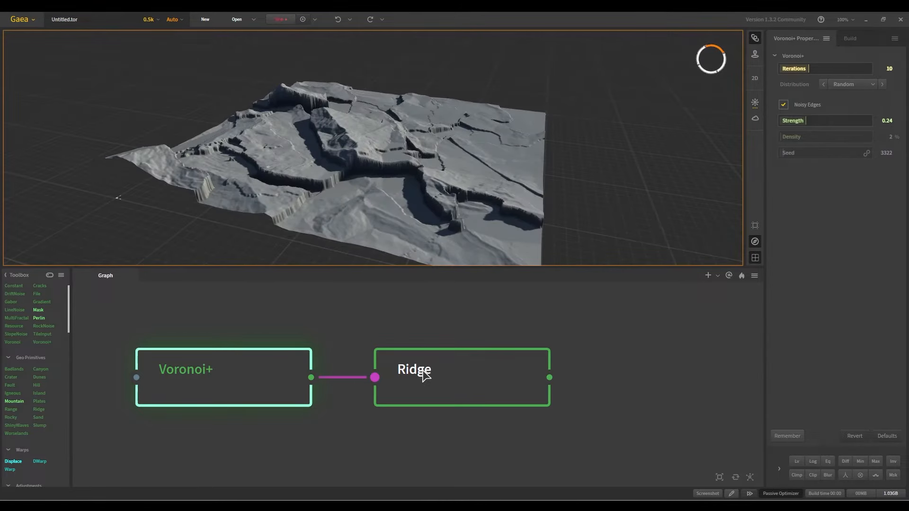
drag(379, 203, 410, 196)
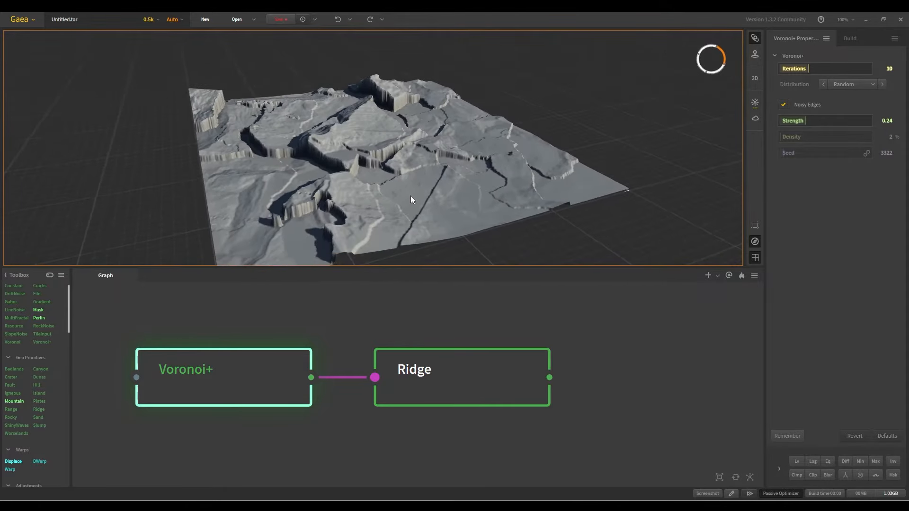
scroll(365, 231, down, 6)
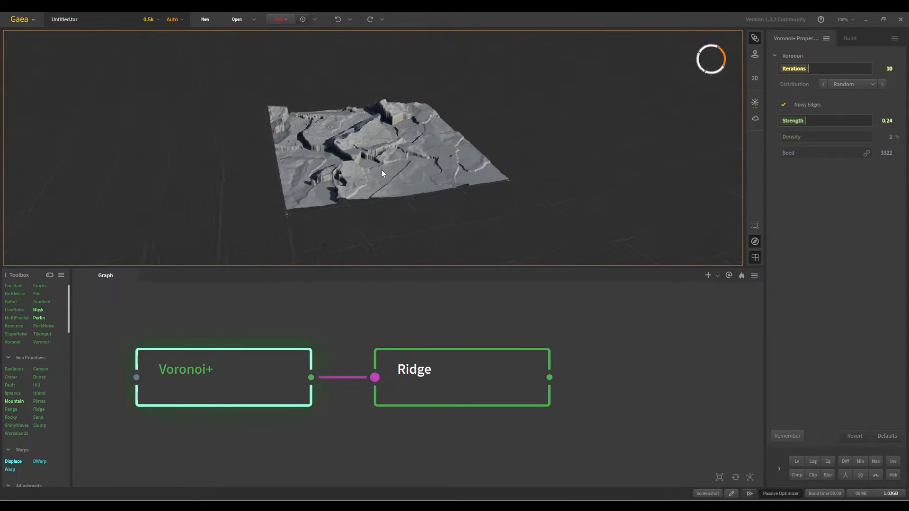
scroll(436, 361, down, 3)
scroll(442, 341, up, 2)
- Shift the Ridge node slightly right, add a Mountain primitive node and place it directly below the Ridge node
click(449, 368)
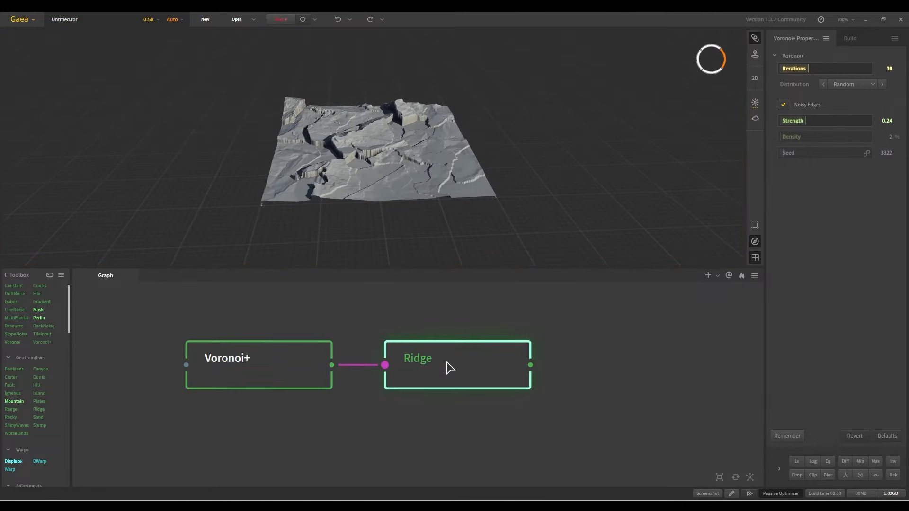
drag(449, 368, 462, 368)
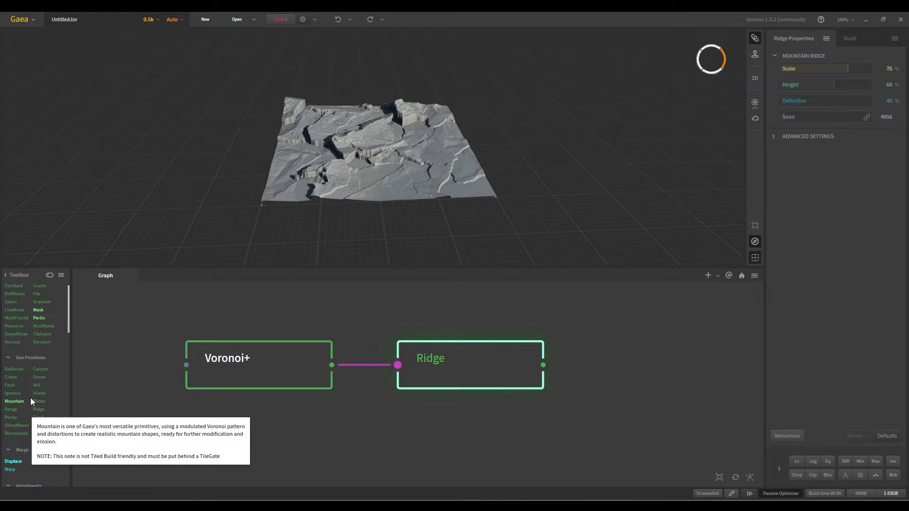
drag(30, 401, 590, 351)
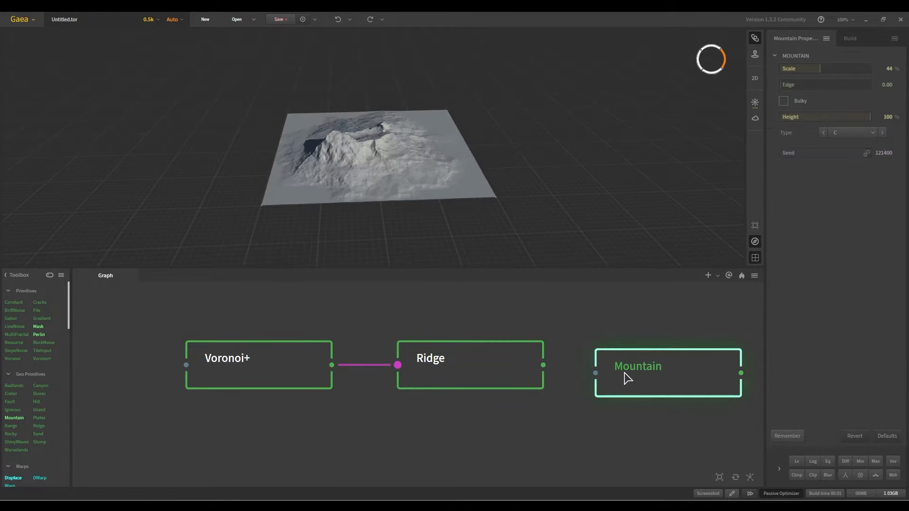
drag(628, 378, 432, 446)
- Add a Combine node fed by the Ridge node's output
right_click(382, 402)
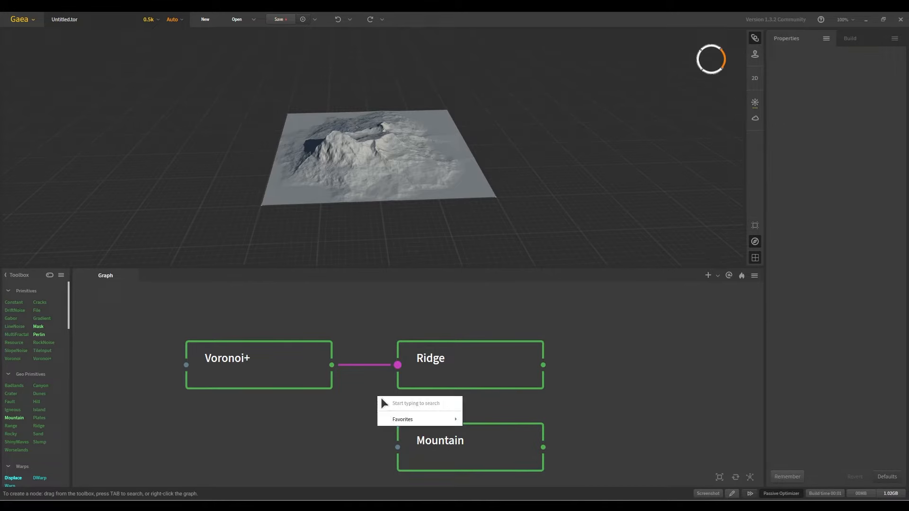
click(537, 367)
right_click(515, 339)
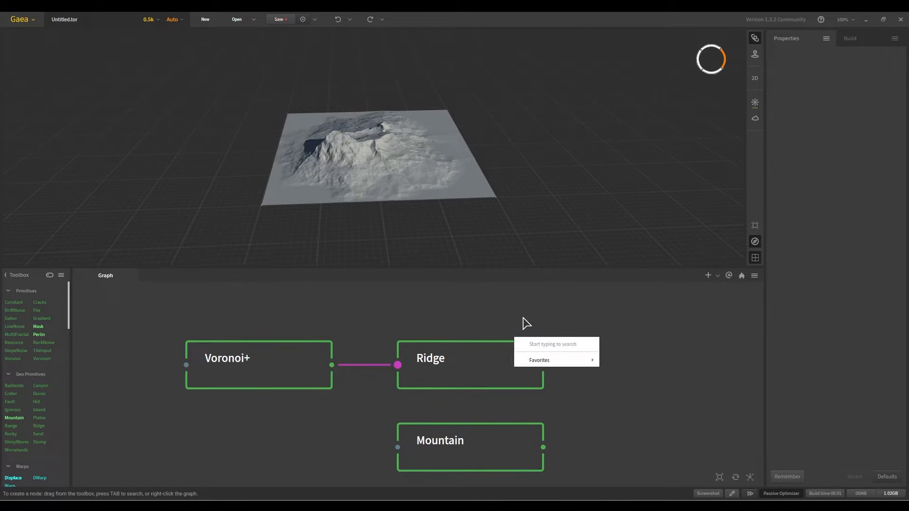
click(511, 315)
drag(544, 365, 622, 366)
text(combine)
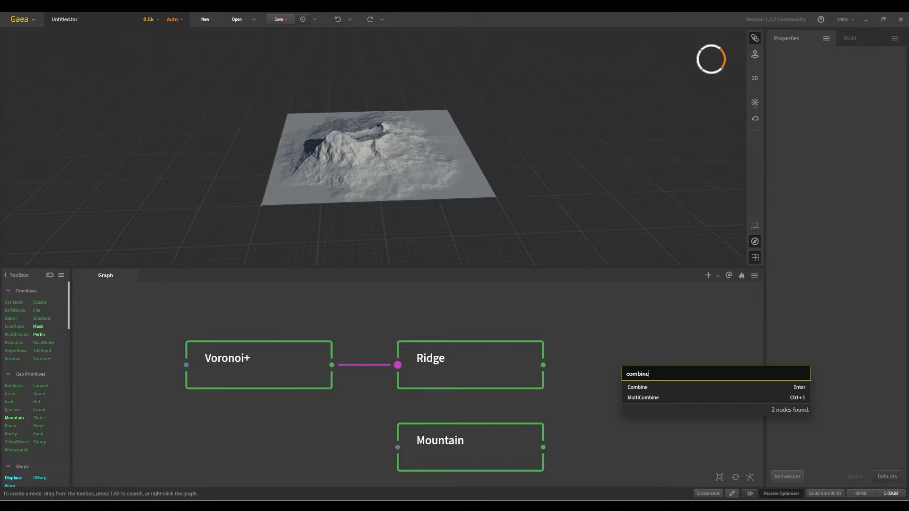
click(634, 388)
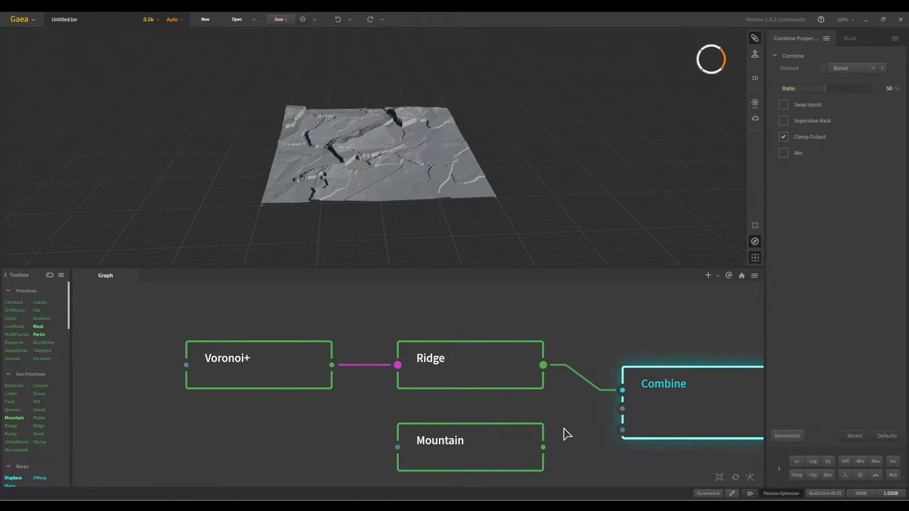
- Connect the Mountain output to the Combine node's second input and shift the Combine node slightly up
drag(544, 448, 622, 408)
scroll(472, 379, down, 4)
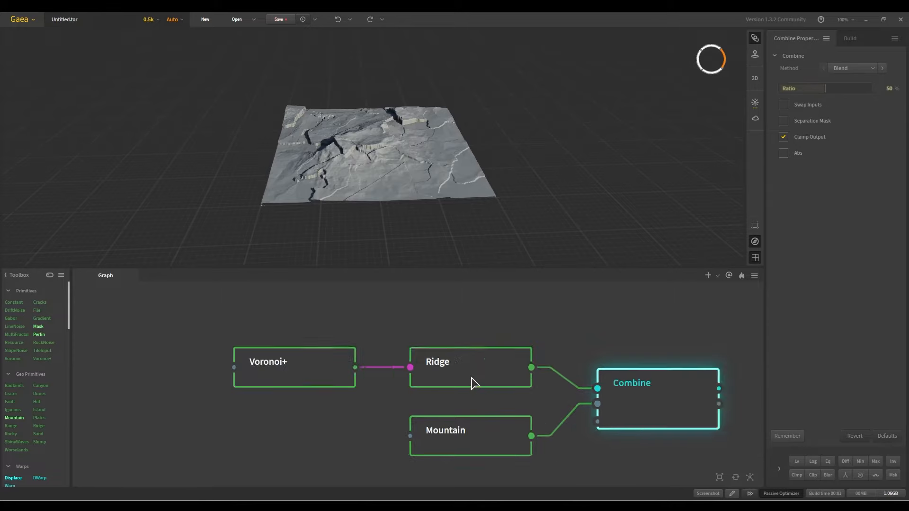
scroll(531, 375, up, 1)
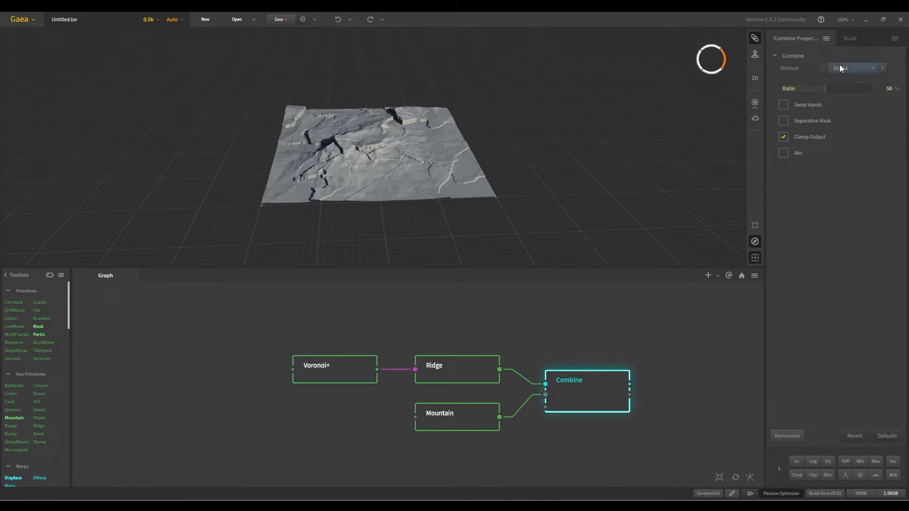
drag(603, 382, 602, 372)
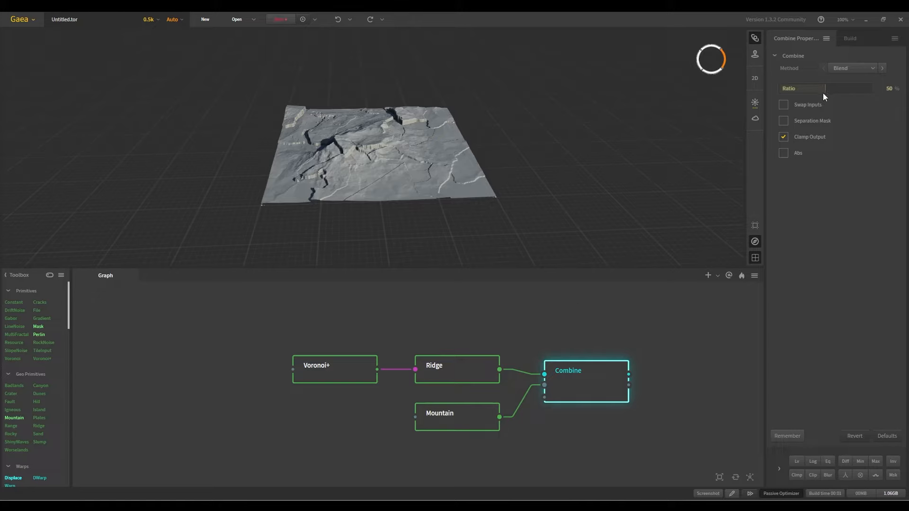
- Try the Combine node's Blend Ratio at 11% and at 44%, comparing the result with the Ridge node's settings
drag(825, 89, 793, 89)
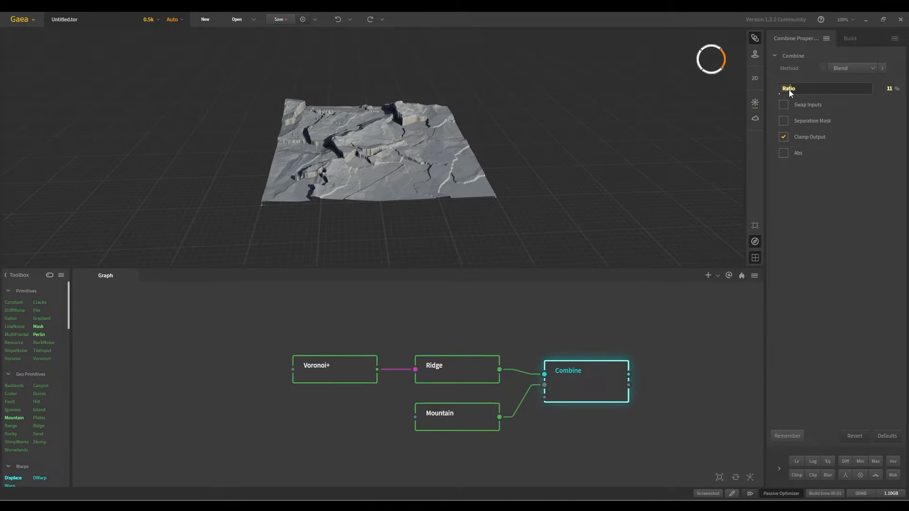
click(479, 370)
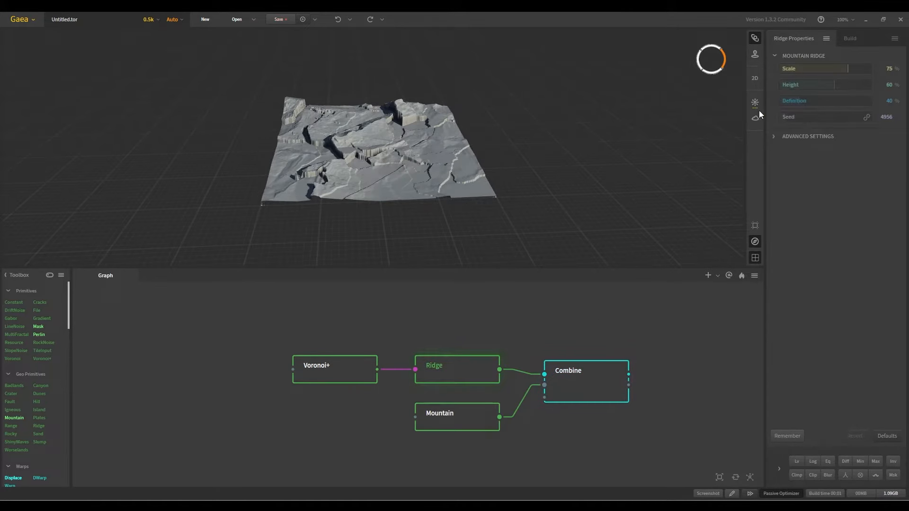
click(587, 394)
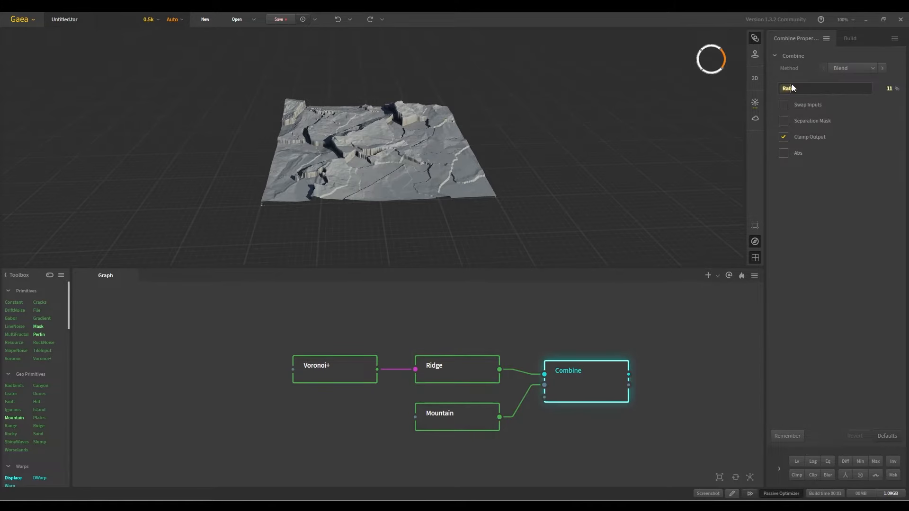
drag(789, 88, 820, 89)
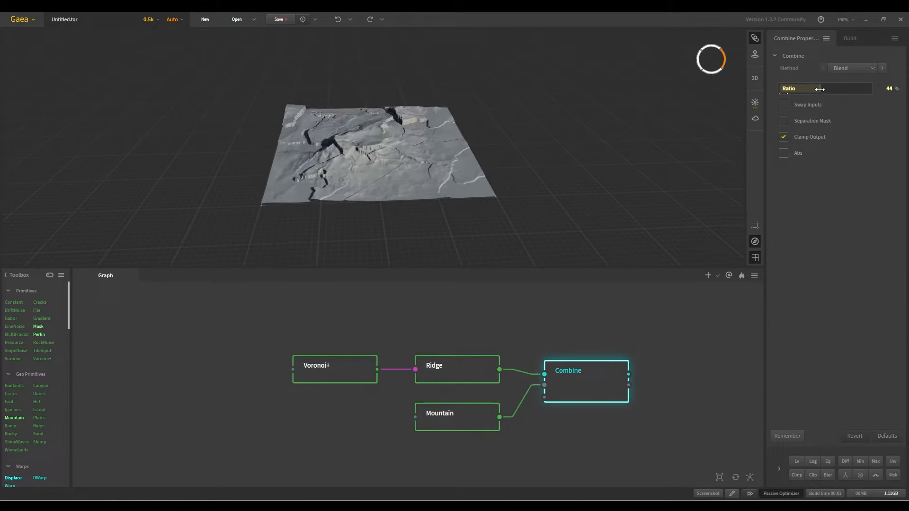
- Randomize the Mountain node's Seed and move the Combine node further right in the graph
click(457, 420)
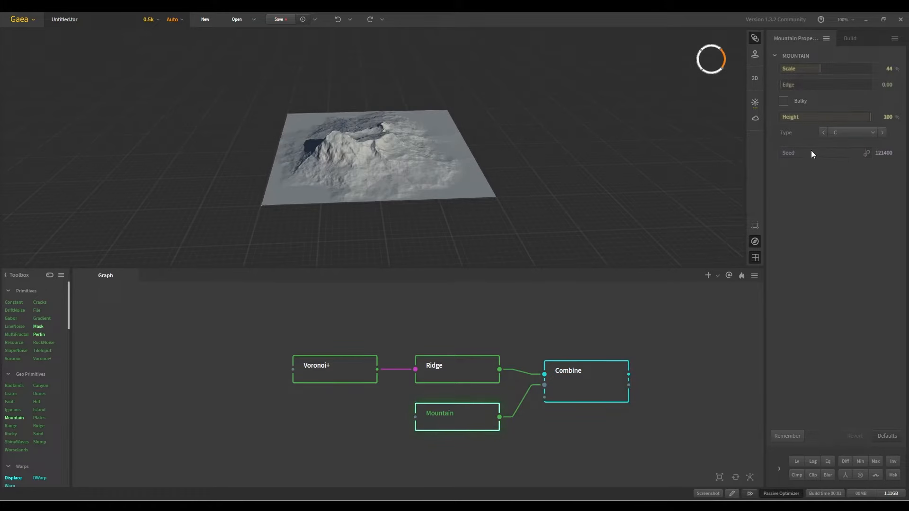
click(868, 154)
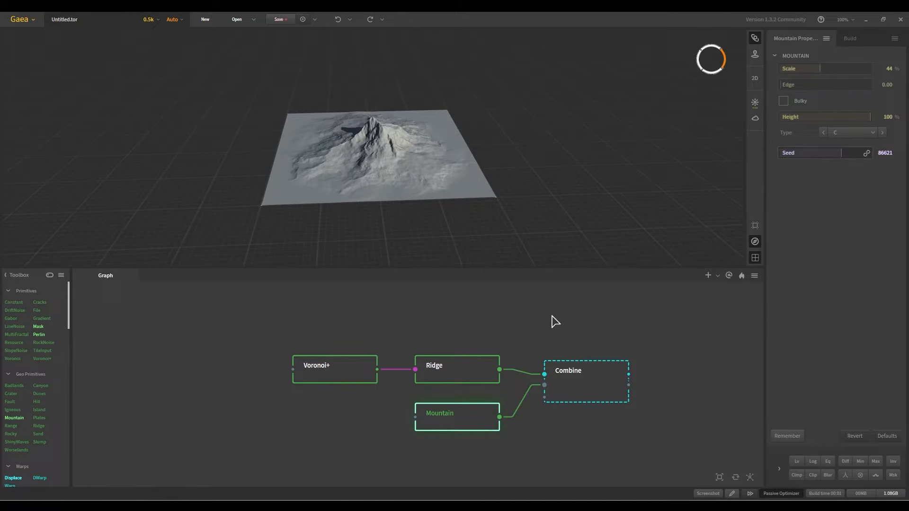
drag(586, 379, 635, 373)
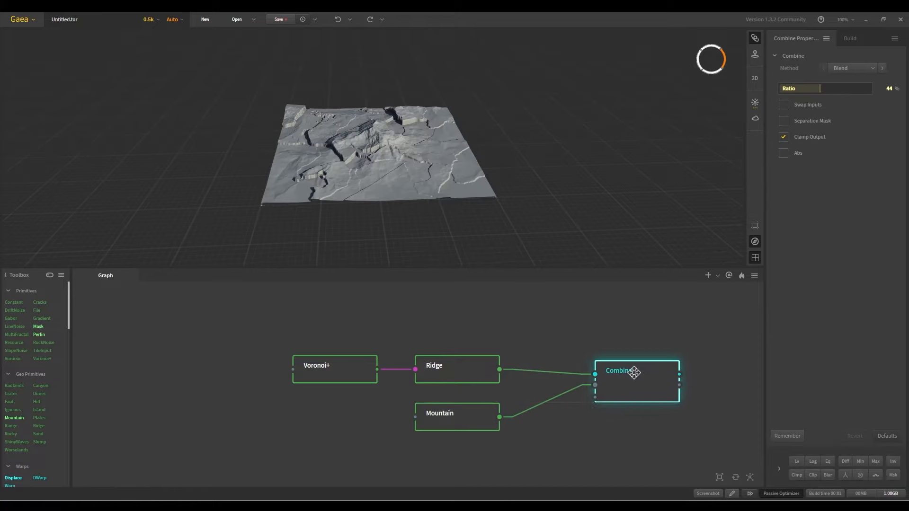
- Insert a Transform node between Mountain and the Combine node's second input, placing it level with the Mountain node
click(441, 420)
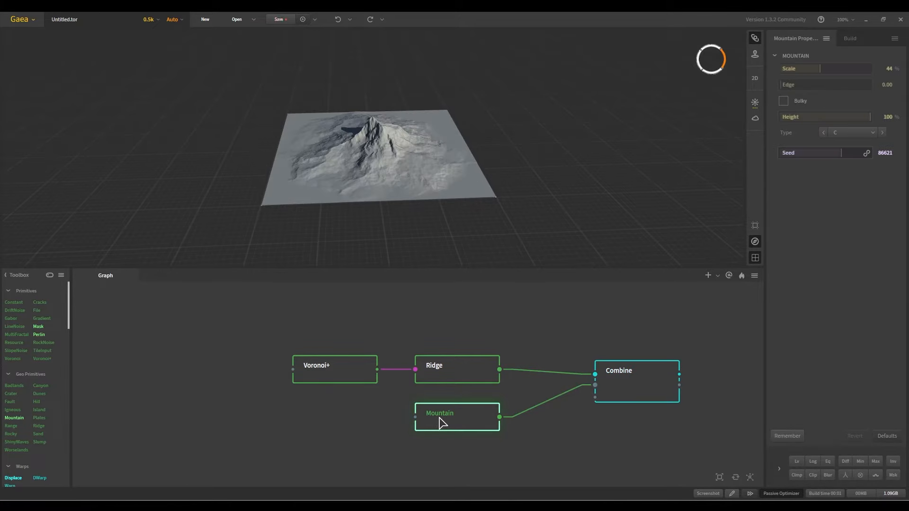
drag(500, 417, 563, 447)
text(tran)
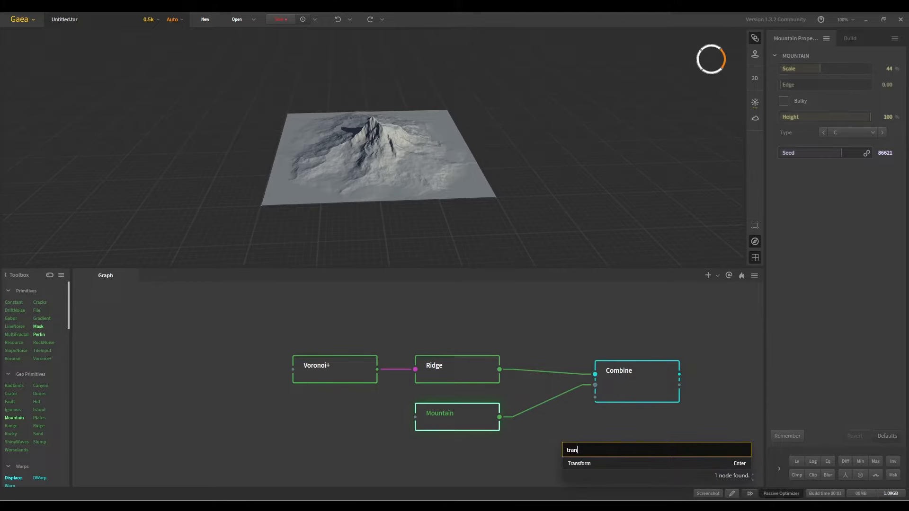
click(595, 469)
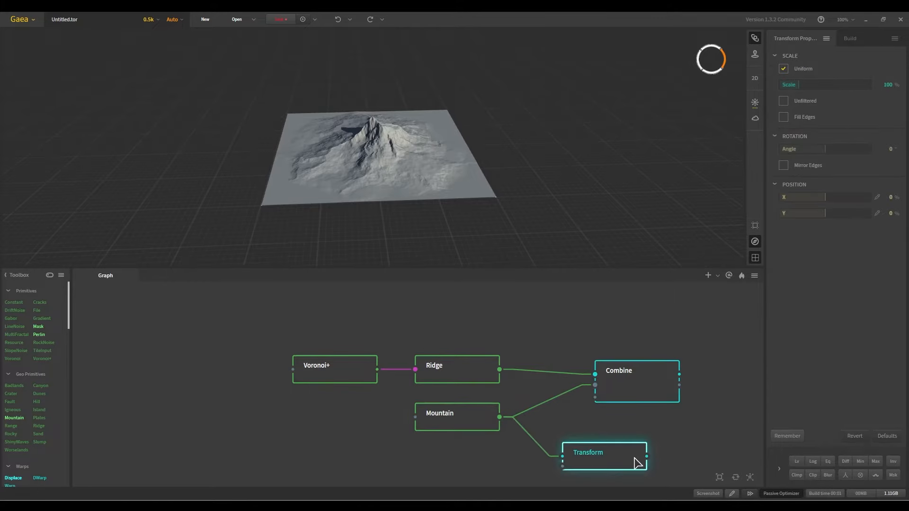
drag(647, 456, 723, 379)
drag(605, 455, 584, 412)
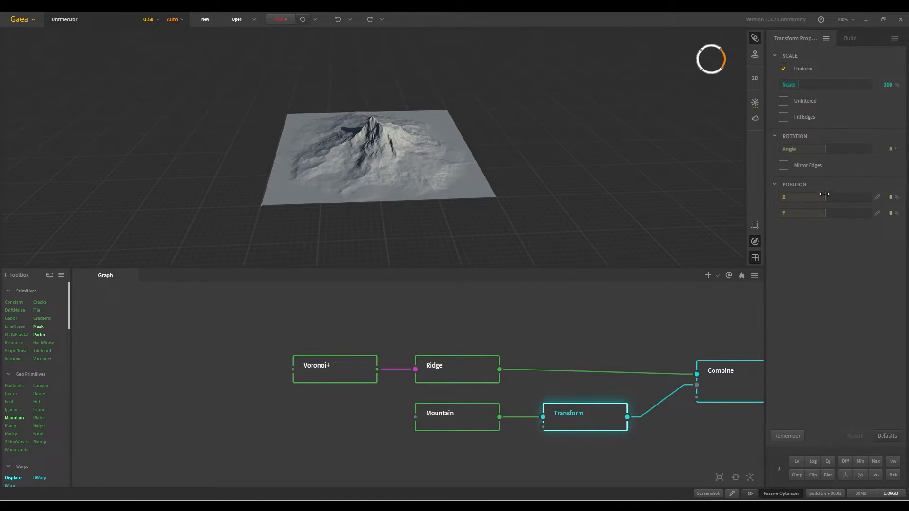
- Align the Combine node with Ridge, pin its preview, and set the Transform node's Position to X 28% and Y -24%
drag(824, 194, 829, 213)
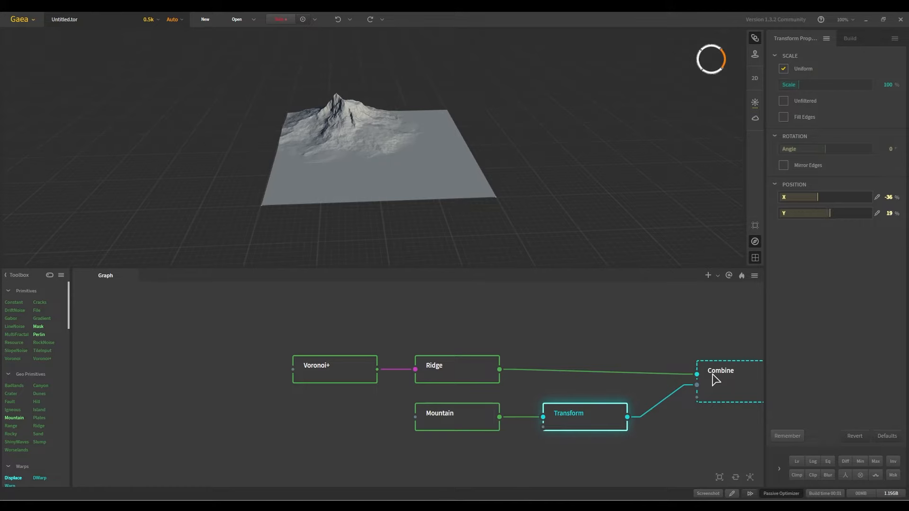
drag(715, 377, 688, 369)
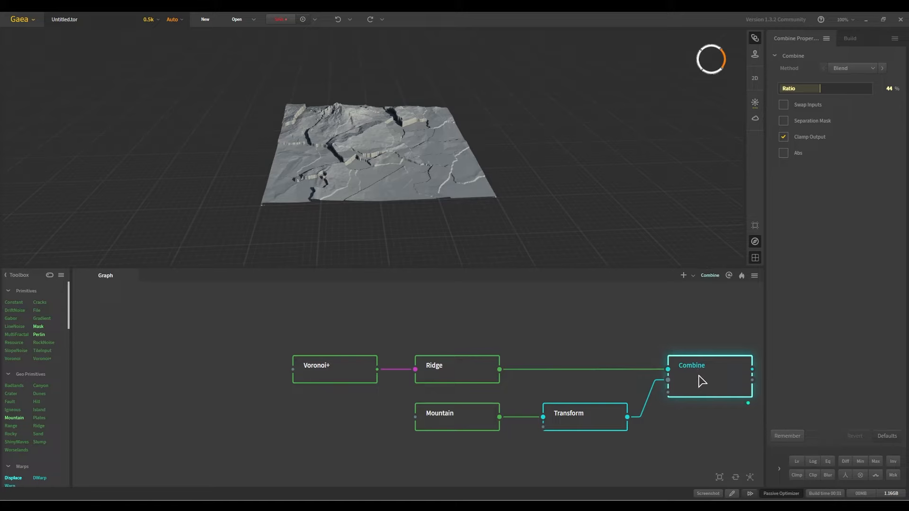
click(575, 421)
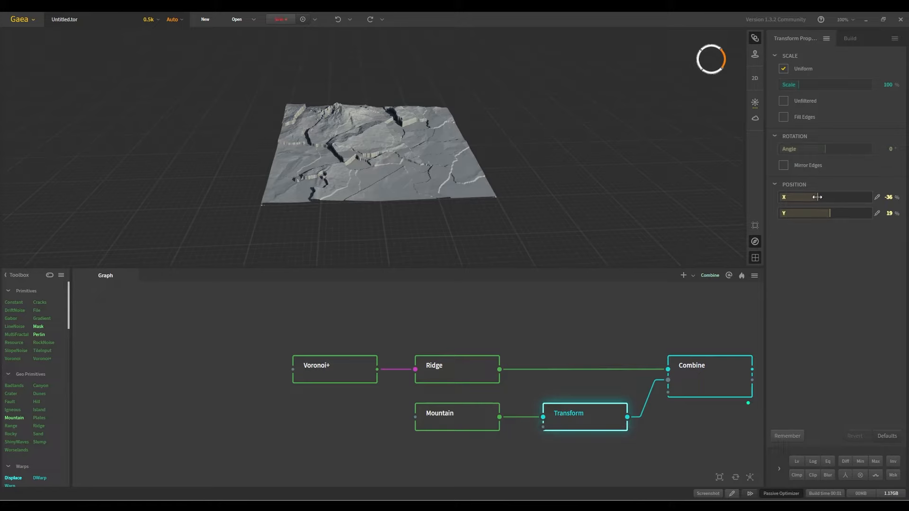
mouse_move(816, 197)
mouse_down()
mouse_move(831, 199)
mouse_move(821, 214)
mouse_up()
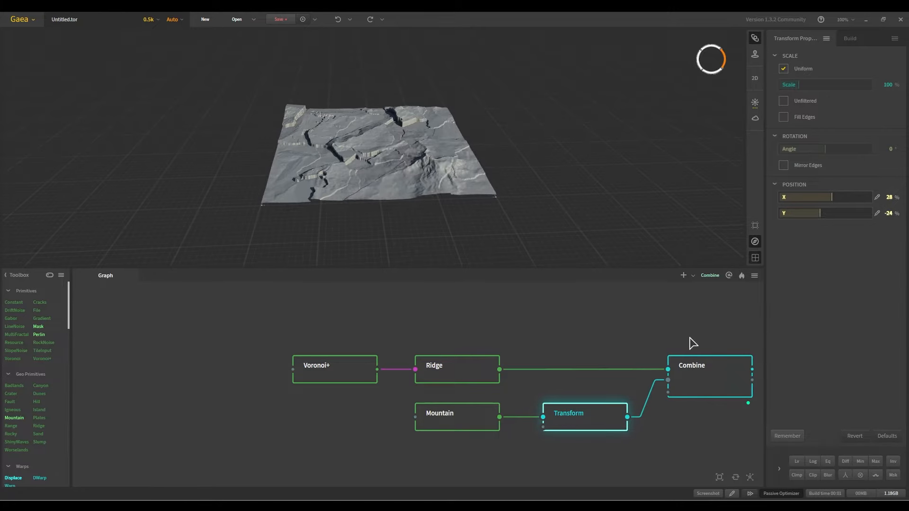
- Change the Combine node's Method to Max and set its Ratio to 50%
click(688, 374)
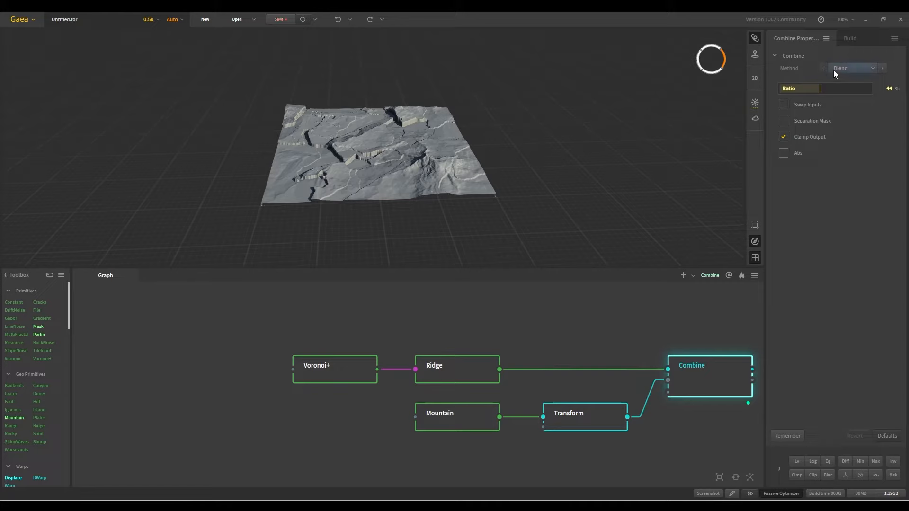
click(834, 70)
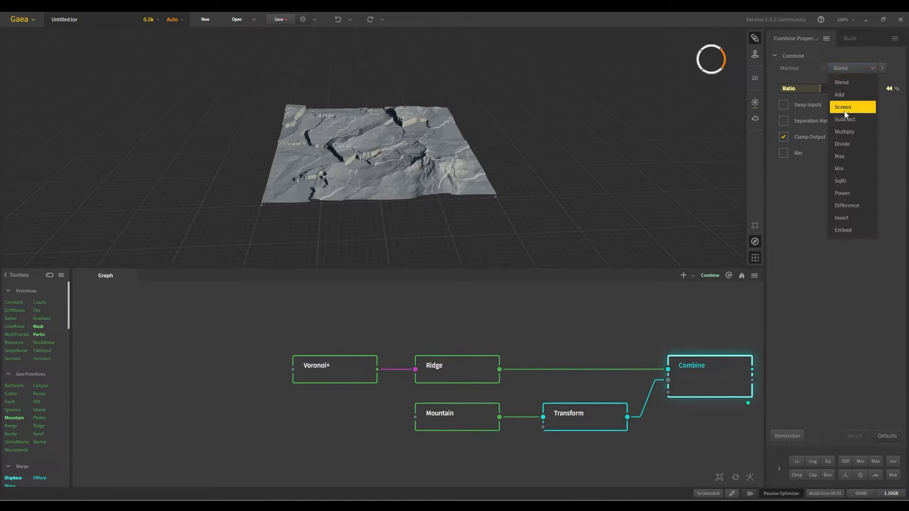
click(849, 152)
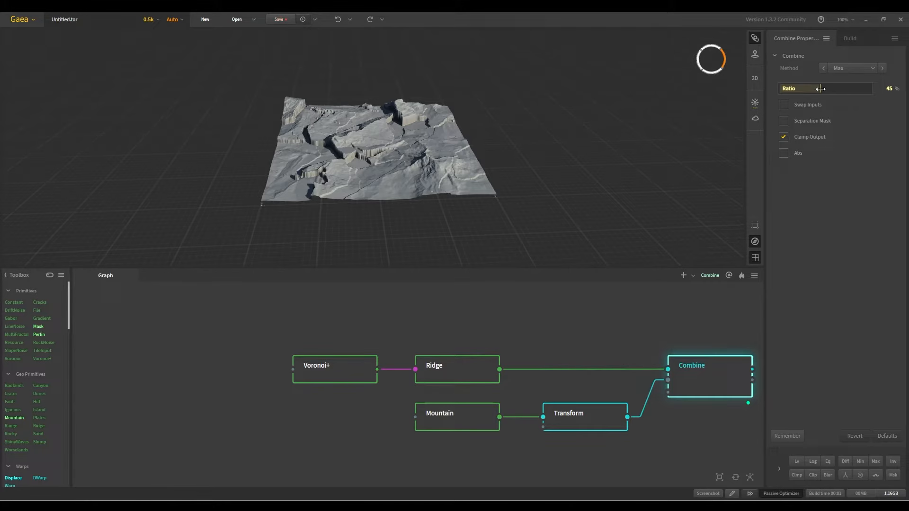
drag(824, 89, 825, 88)
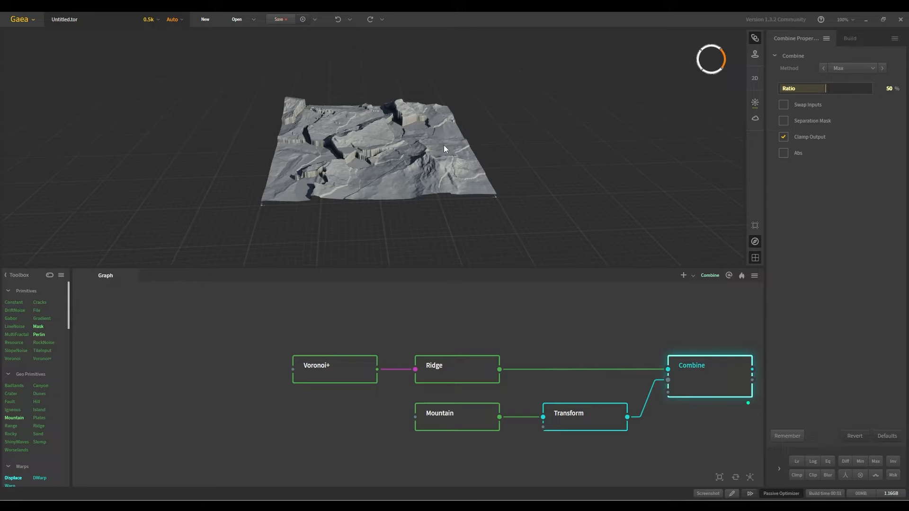
- Set the Transform node's uniform Scale to 156% and view the enlarged mountain from another angle
click(576, 418)
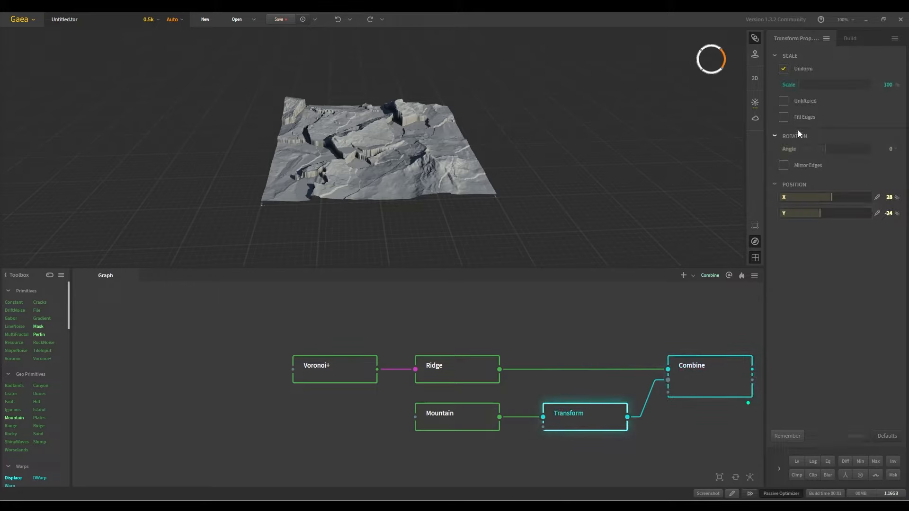
drag(799, 84, 808, 83)
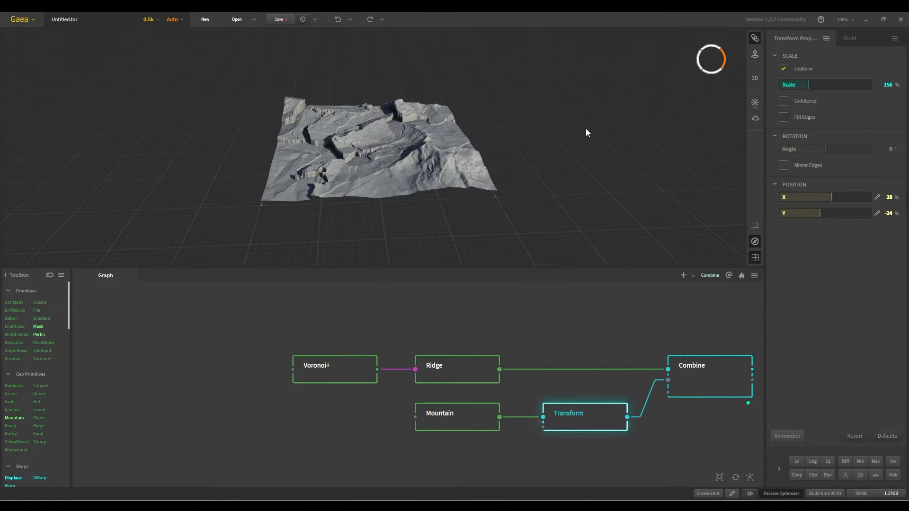
drag(379, 161, 411, 194)
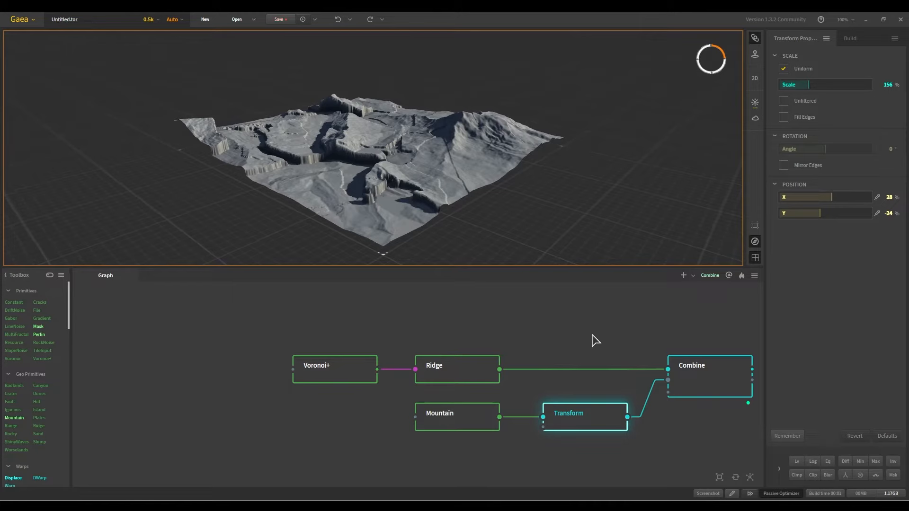
- Deselect the nodes, make room in the graph after Combine, and examine the combined terrain from different angles
click(463, 333)
right_click(346, 303)
scroll(467, 349, down, 3)
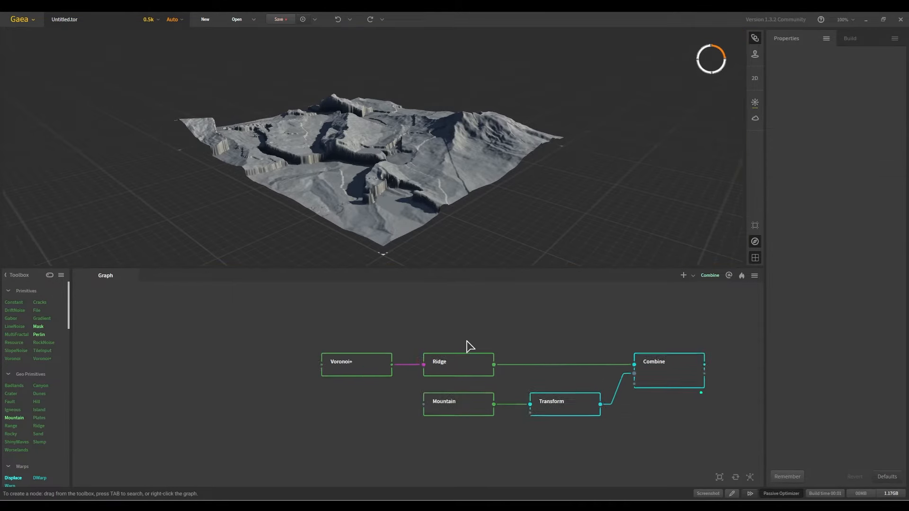
right_click(470, 326)
click(599, 320)
drag(601, 331, 379, 331)
scroll(418, 351, up, 1)
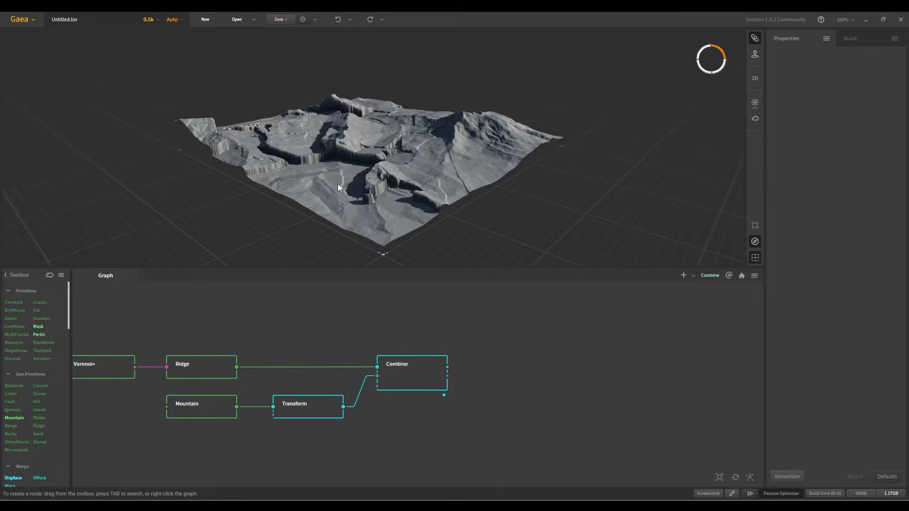
drag(348, 163, 339, 144)
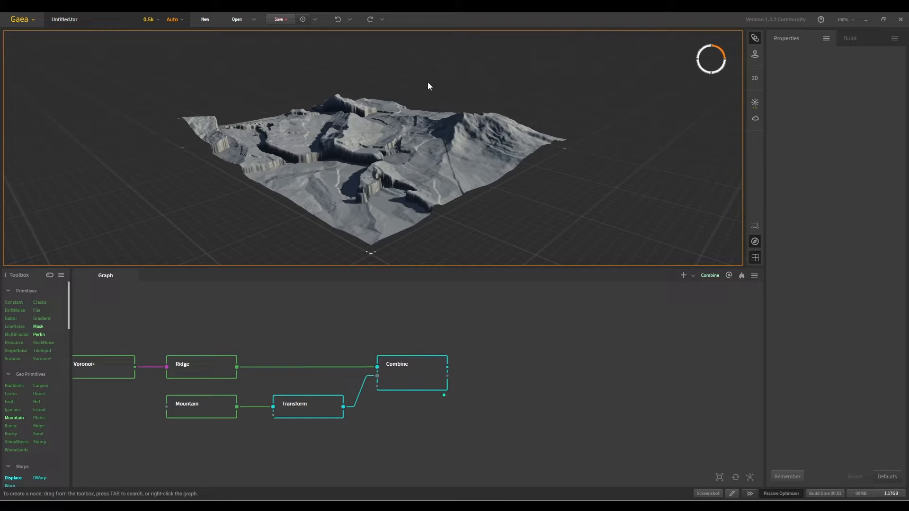
drag(423, 169, 413, 233)
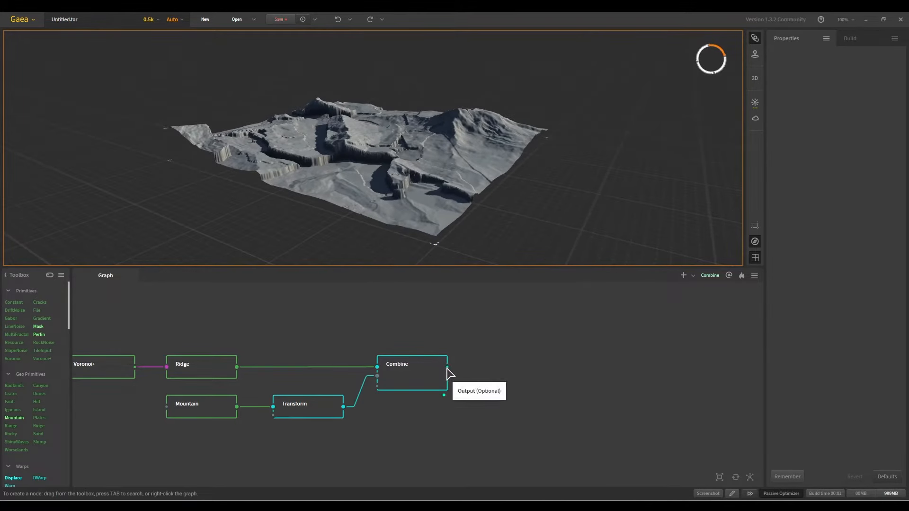
- Add an Erosion node fed by the Combine node's output and place it level with the Combine node
drag(447, 368, 507, 369)
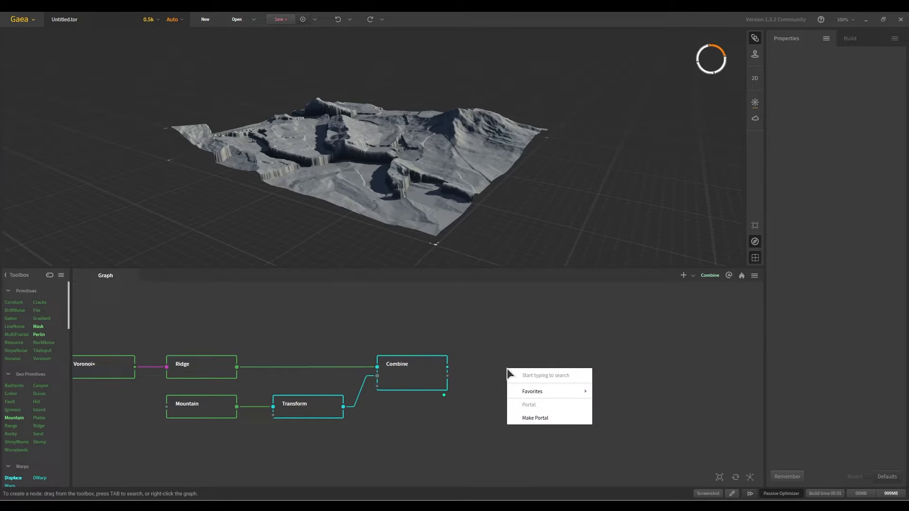
text(er)
click(523, 390)
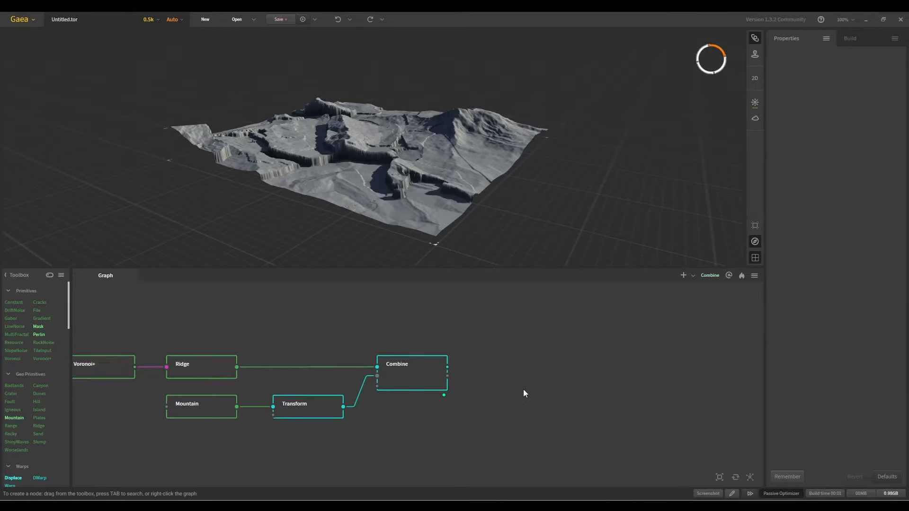
drag(530, 391, 521, 377)
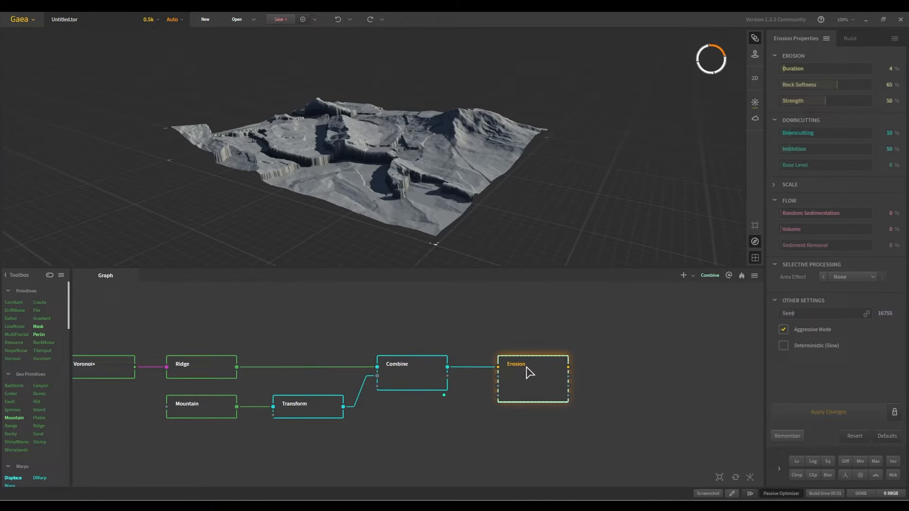
- Pin the Erosion node's preview, set its Rock Softness to 46% and apply the changes
key(f)
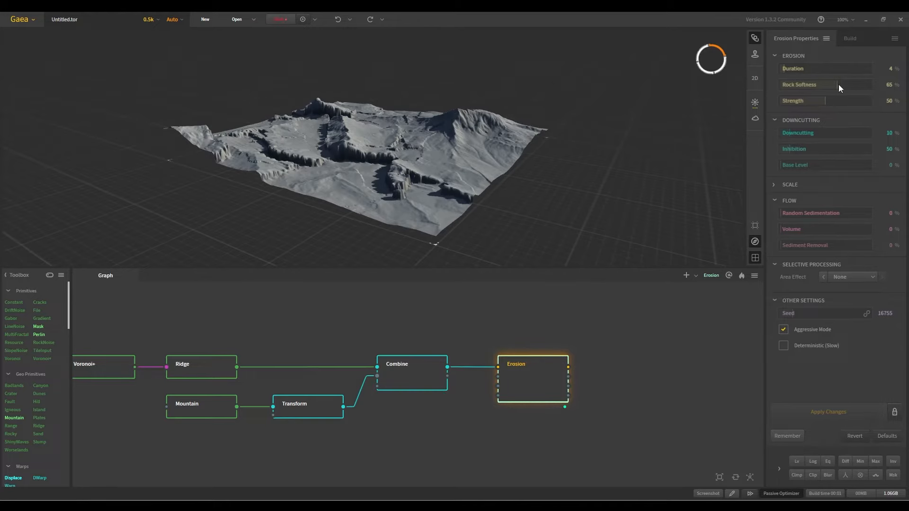
drag(839, 84, 819, 84)
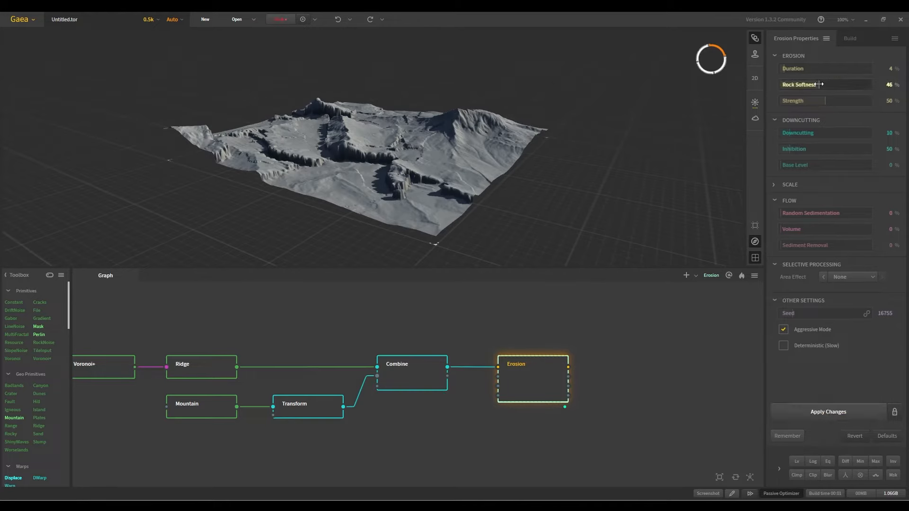
click(834, 414)
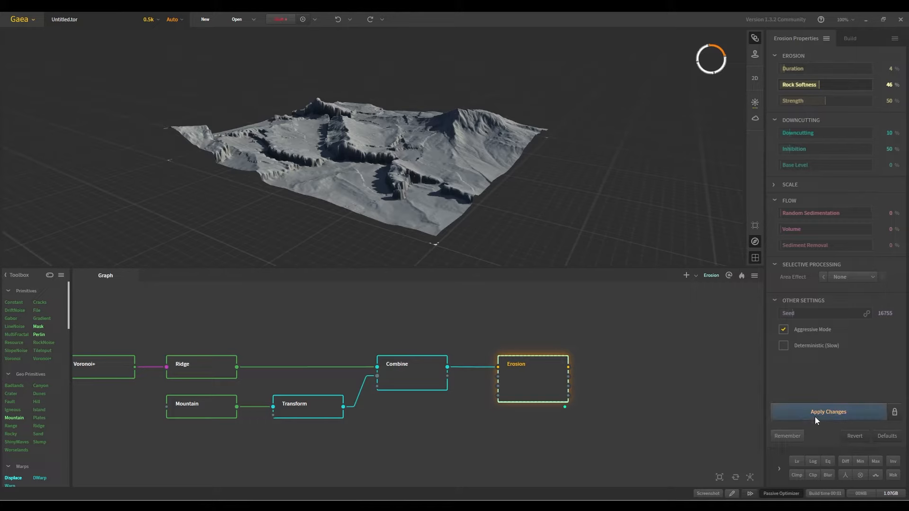
- Turn on automatic applying of changes for the Erosion node and set its Rock Softness to 20% and Duration to 26%
click(895, 413)
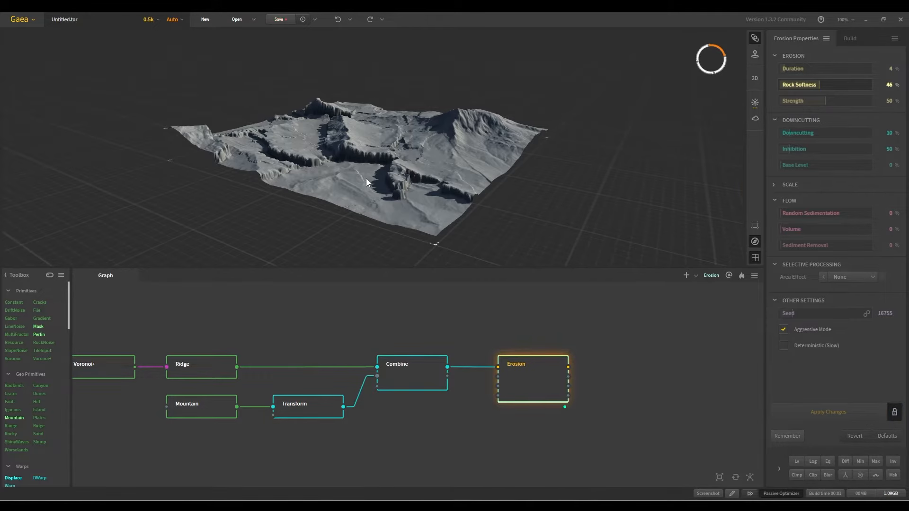
drag(336, 152, 399, 138)
scroll(336, 137, up, 3)
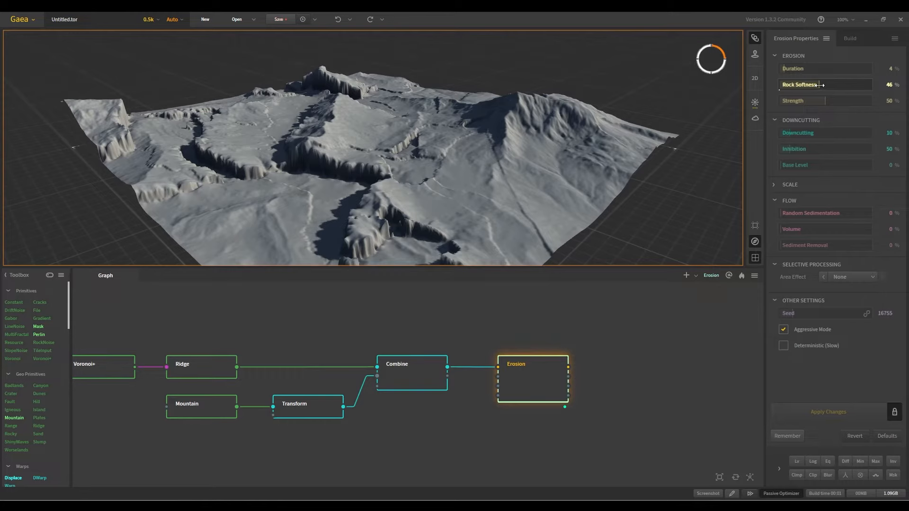
drag(820, 85, 804, 68)
click(790, 68)
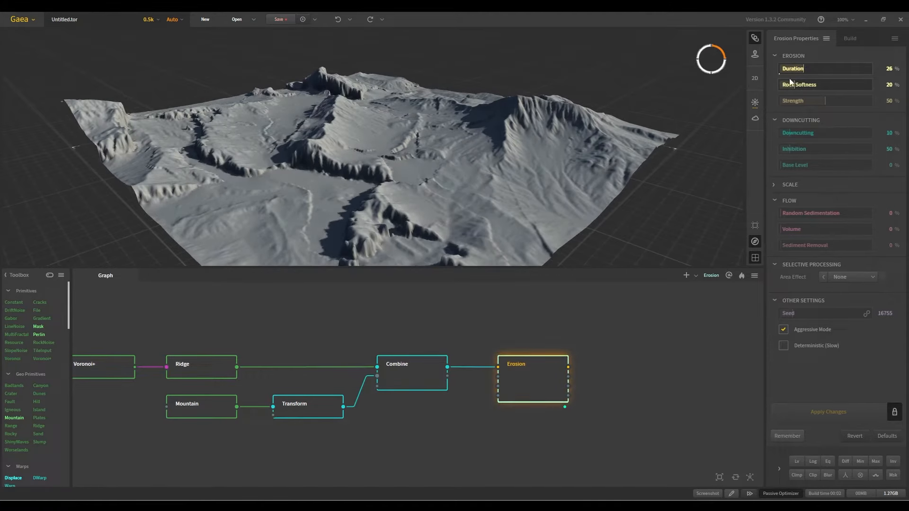
- Set the Erosion node's Downcutting to 37% and Random Sedimentation to 6%
drag(457, 153, 433, 165)
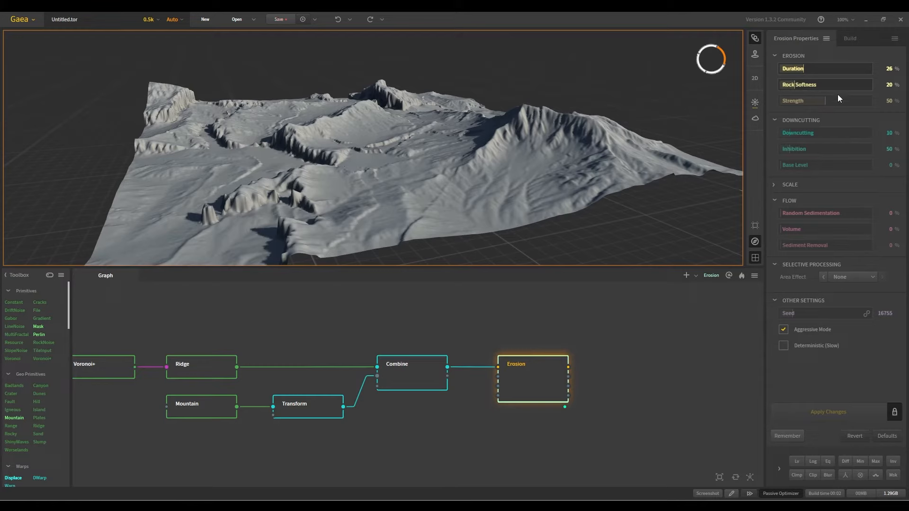
drag(789, 135, 813, 134)
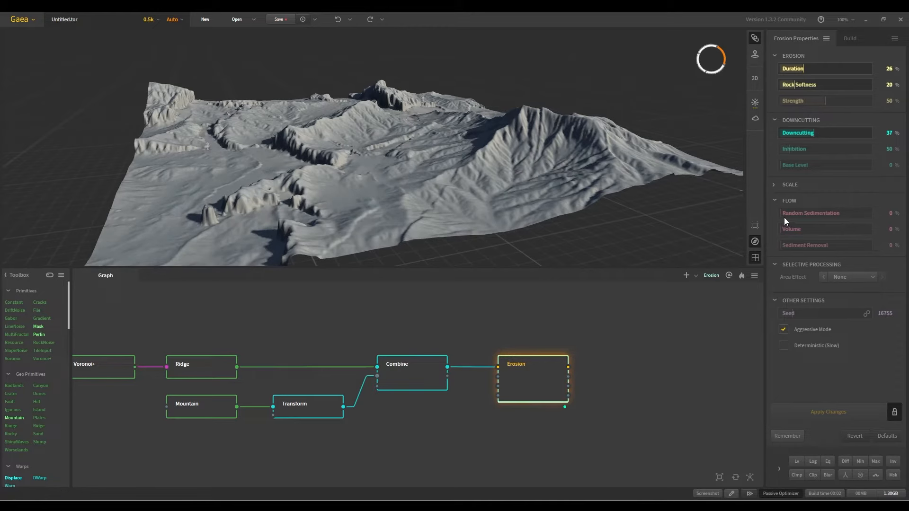
drag(782, 215, 785, 215)
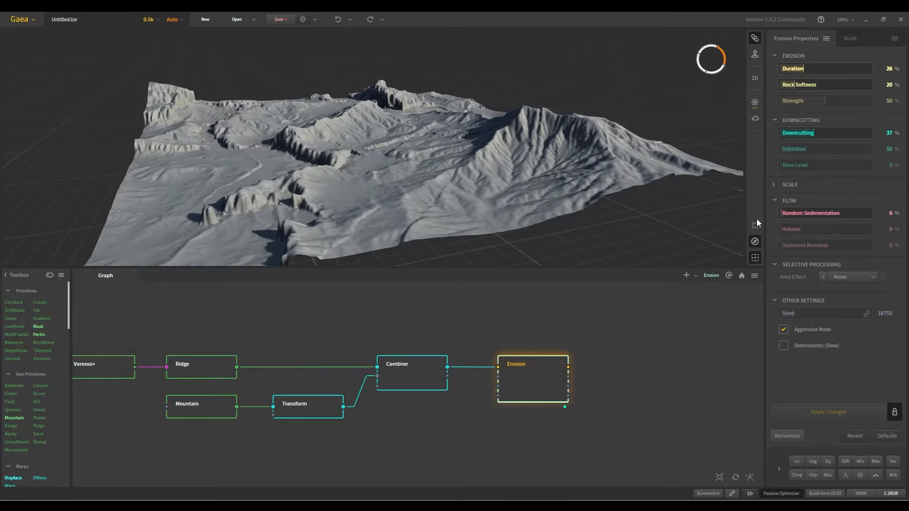
drag(448, 178, 424, 136)
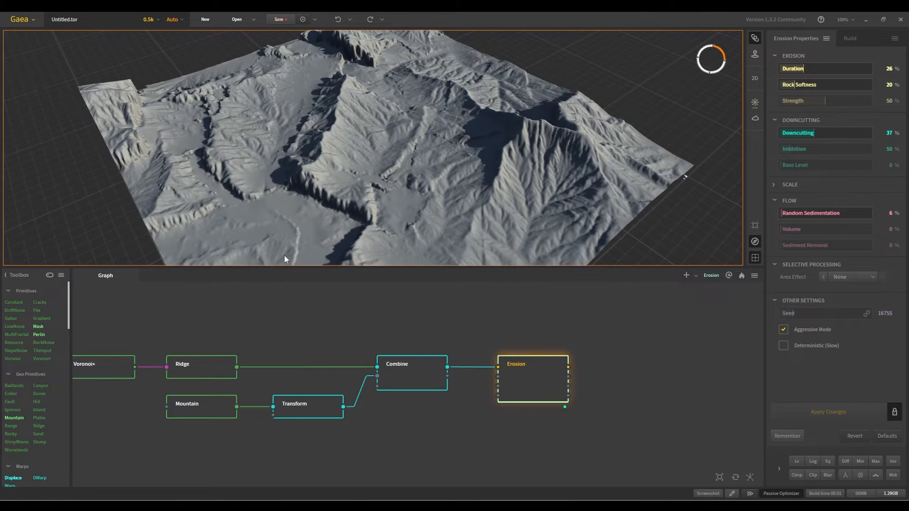
right_click(311, 331)
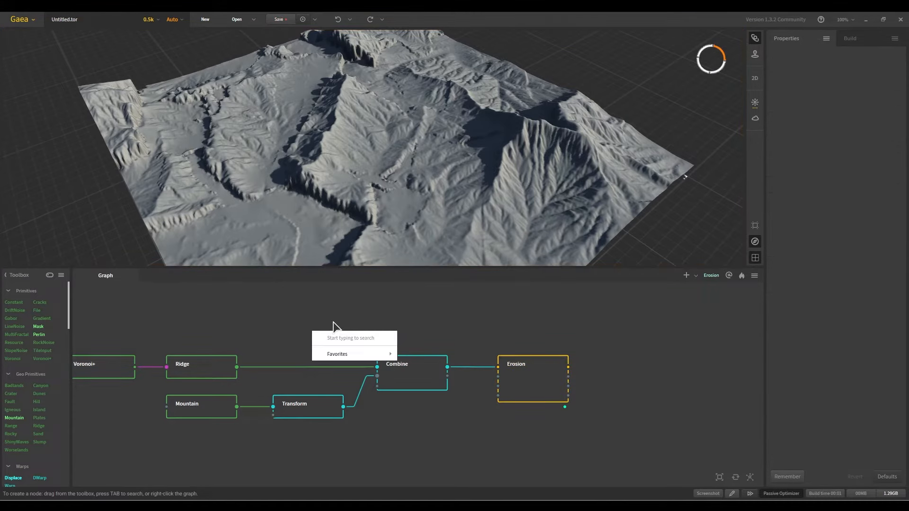
click(354, 314)
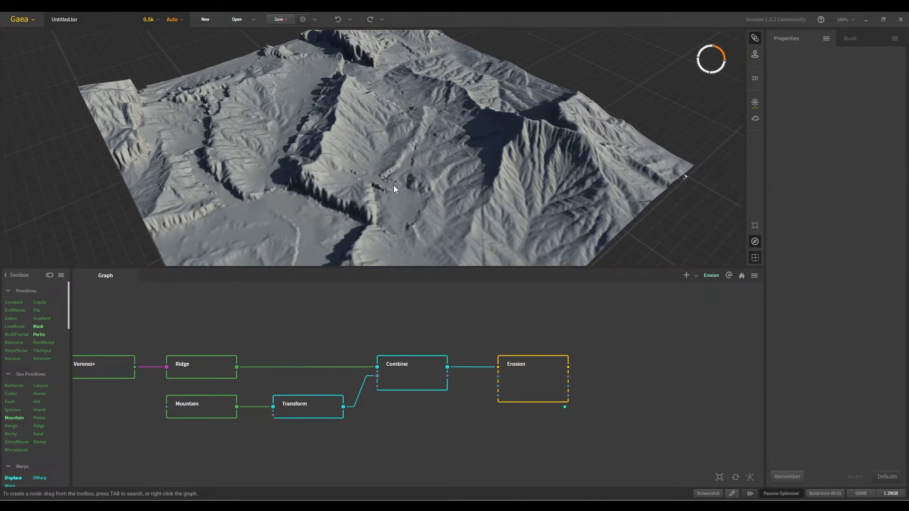
drag(393, 185, 454, 128)
scroll(393, 153, down, 4)
scroll(387, 172, up, 3)
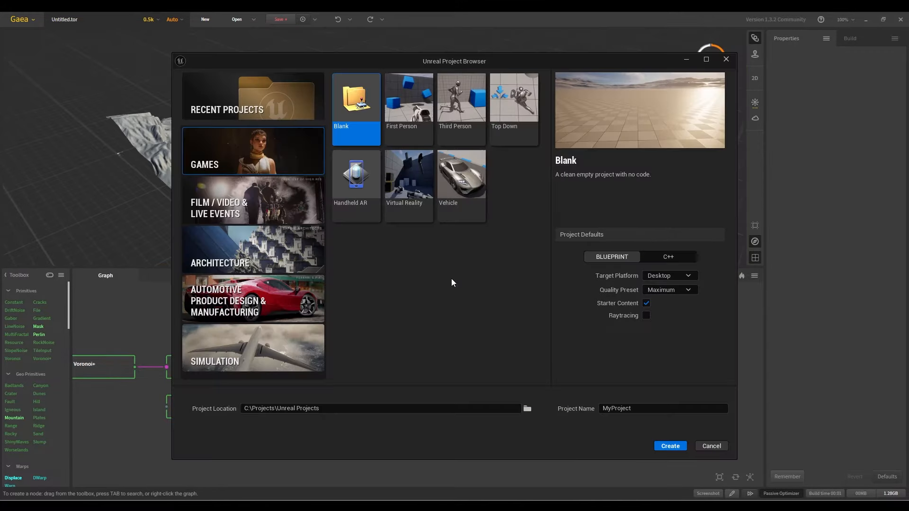
- In the Unreal Project Browser, create a Third Person project named GaeaToUnreal with Raytracing enabled
click(451, 115)
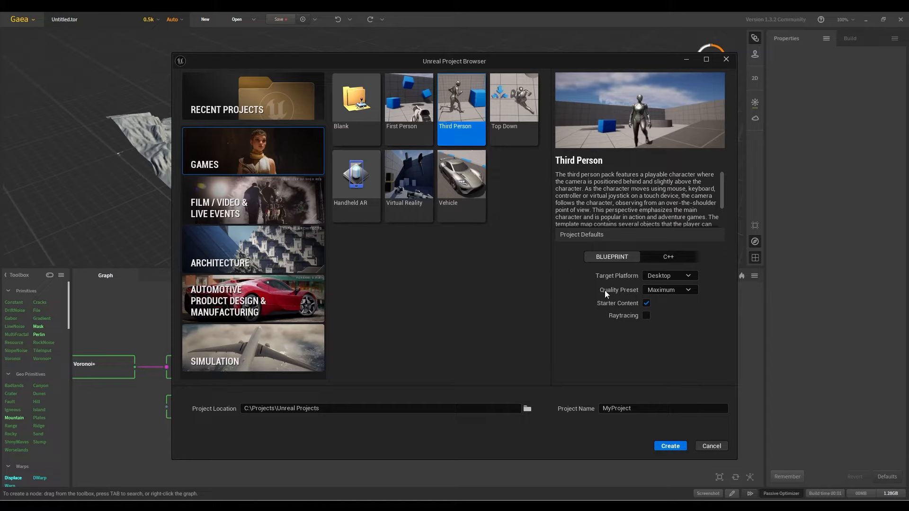
click(647, 316)
click(628, 409)
drag(633, 409, 594, 407)
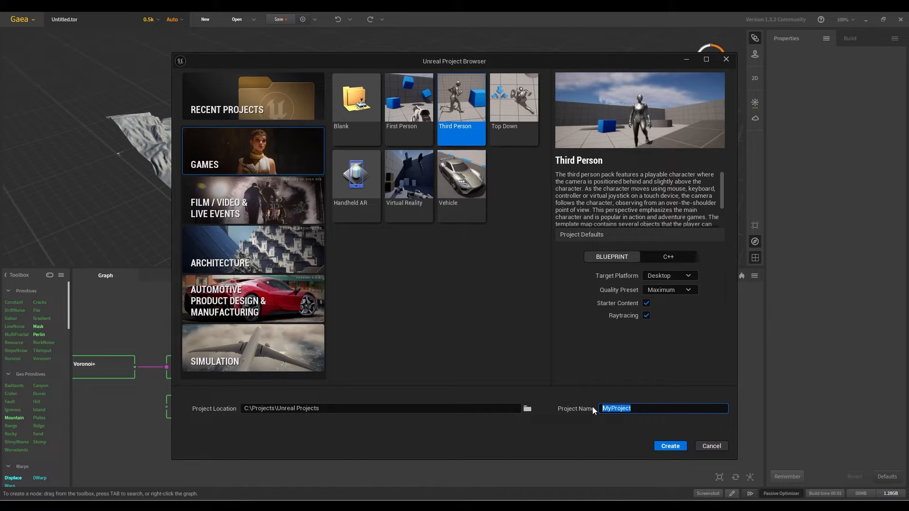
text(GaeaToUnreal)
click(669, 448)
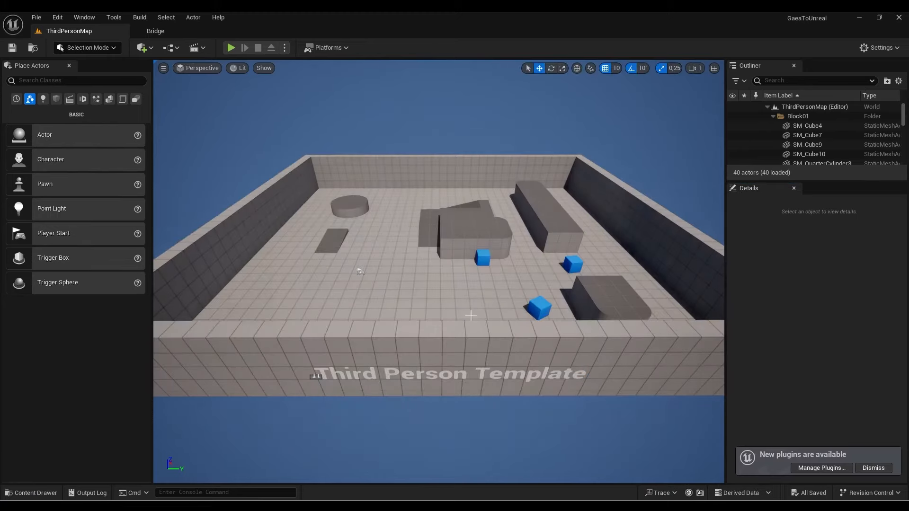
- Dismiss the new plugins notification and create a new level from the Basic template
click(889, 469)
click(35, 19)
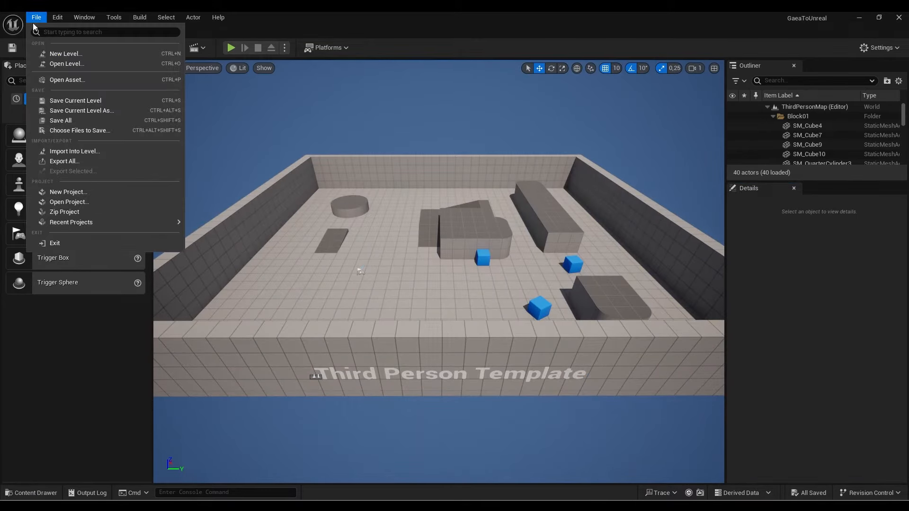
click(66, 54)
click(460, 222)
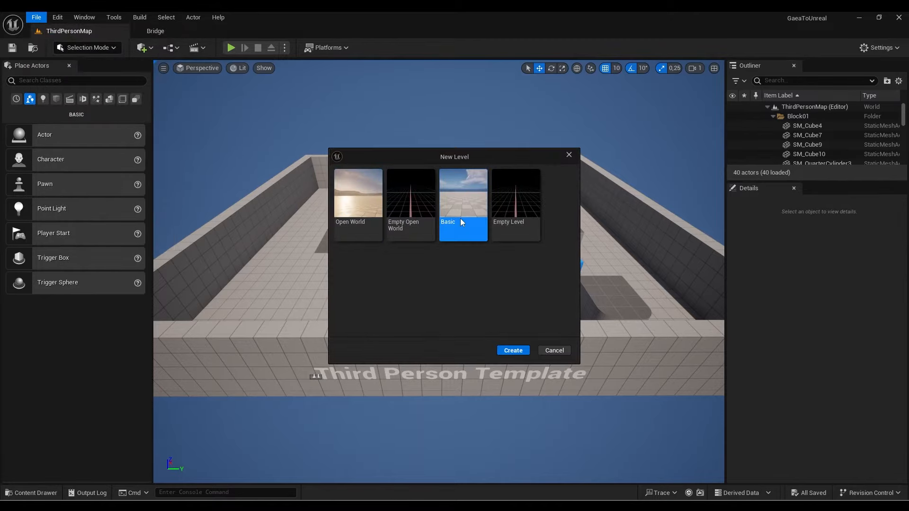
double_click(460, 222)
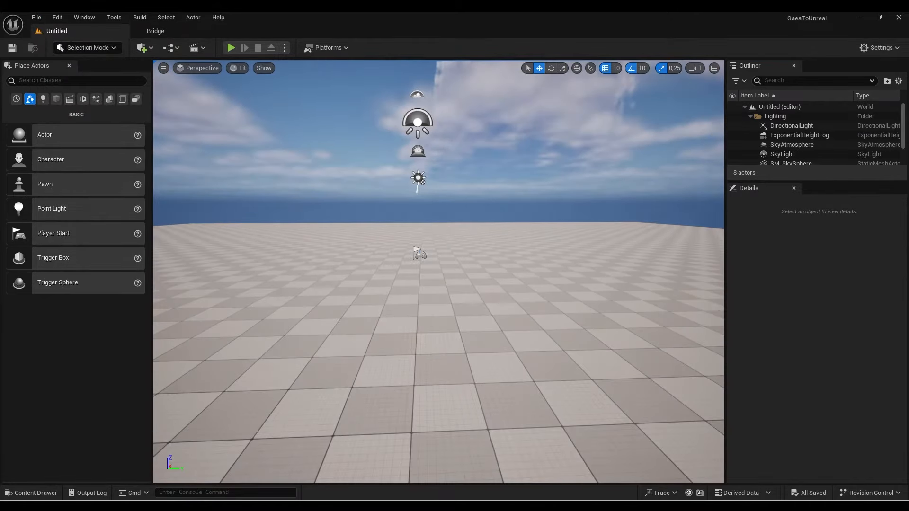
- Delete the Floor mesh from the new level
right_drag(439, 284, 360, 317)
click(436, 324)
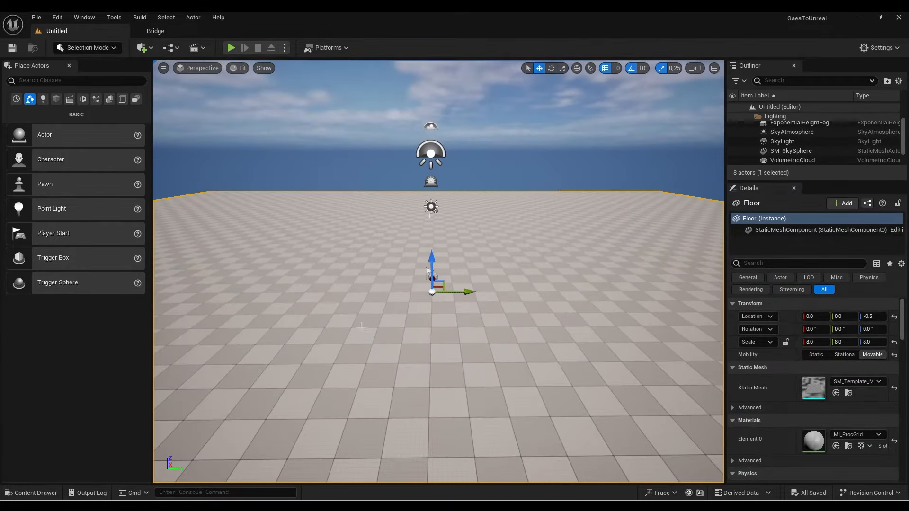
key(Delete)
- Enter Landscape mode and set the new landscape to be imported from a file
click(90, 48)
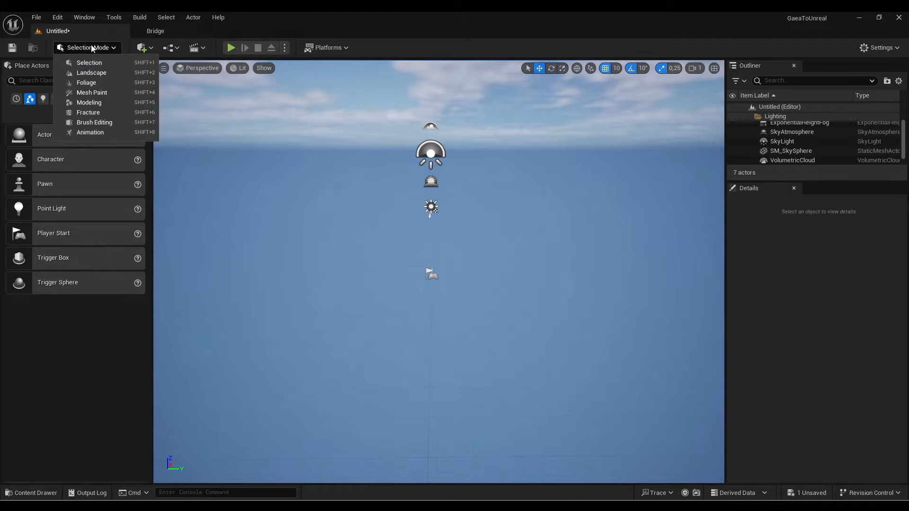
click(90, 73)
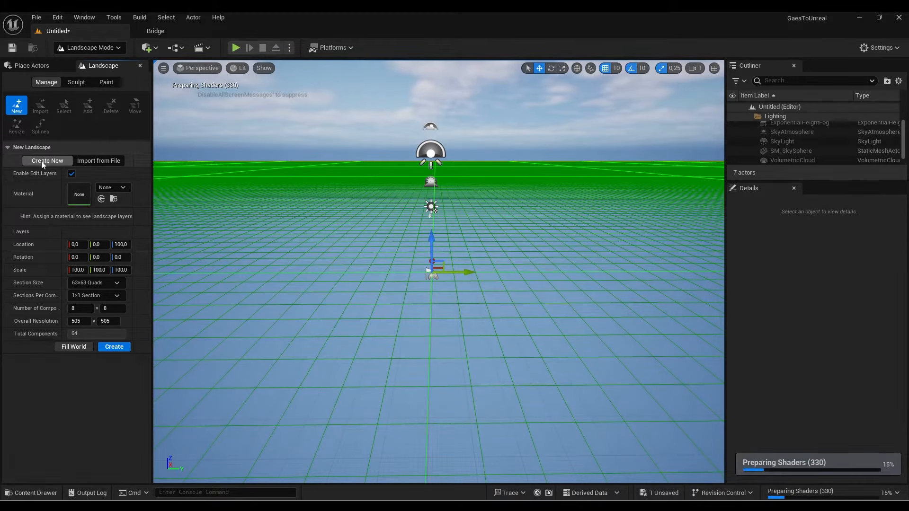
click(95, 161)
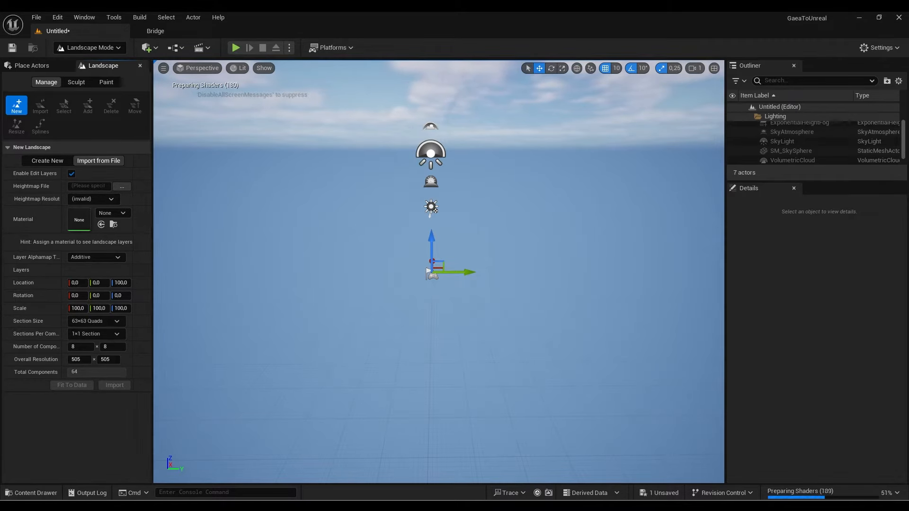
- Switch back to Gaea and mark the Erosion node for export
mouse_move(549, 505)
click(548, 464)
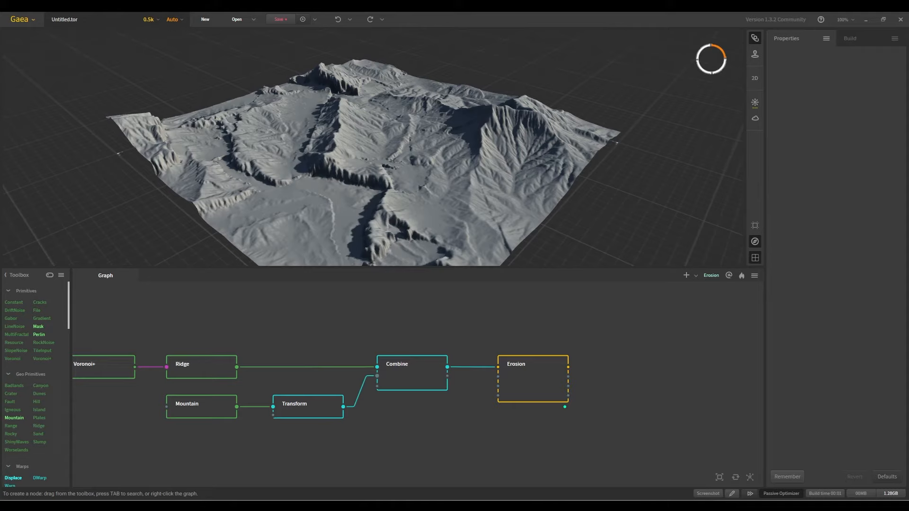
click(520, 378)
right_click(525, 381)
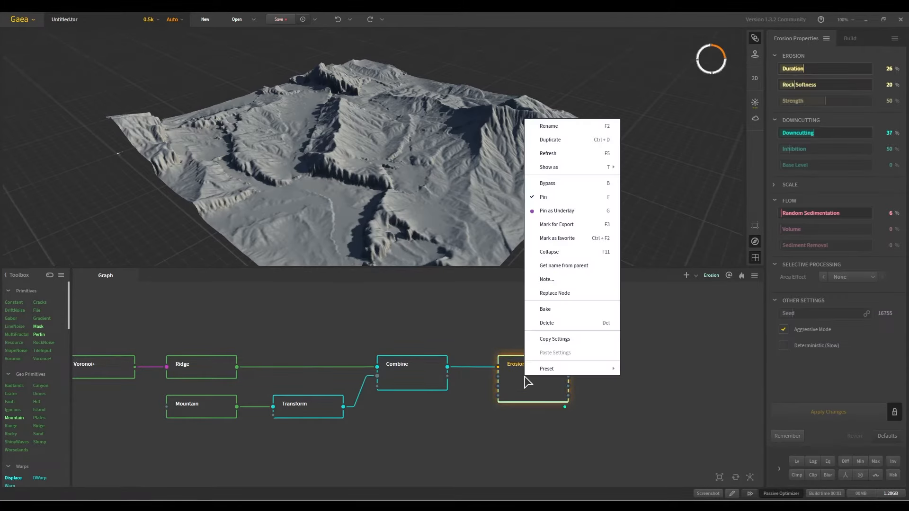
click(544, 222)
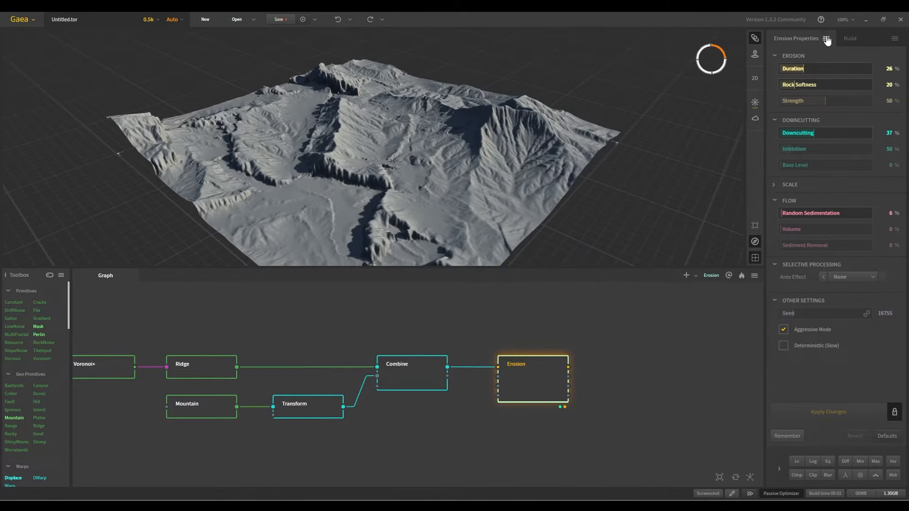
- In the build settings, set the Erosion output's format to .png and the resolution to the Unreal size 1009
click(853, 39)
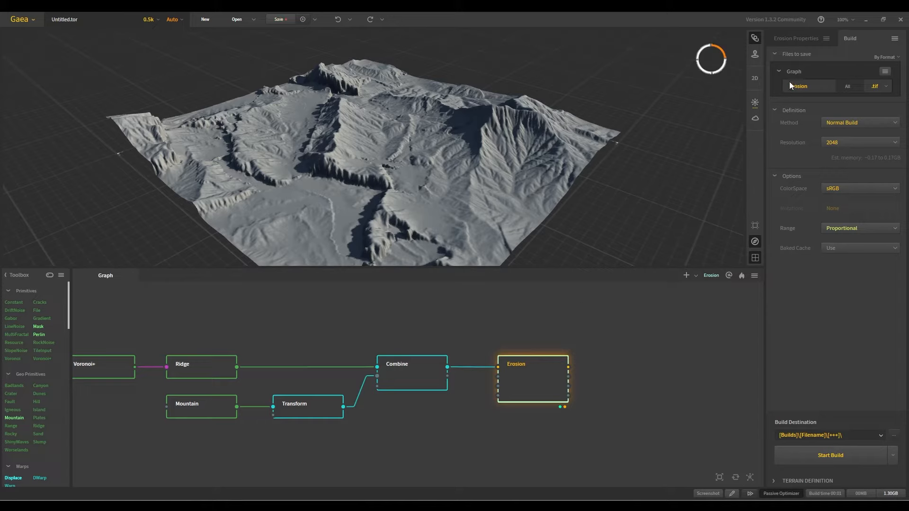
click(874, 87)
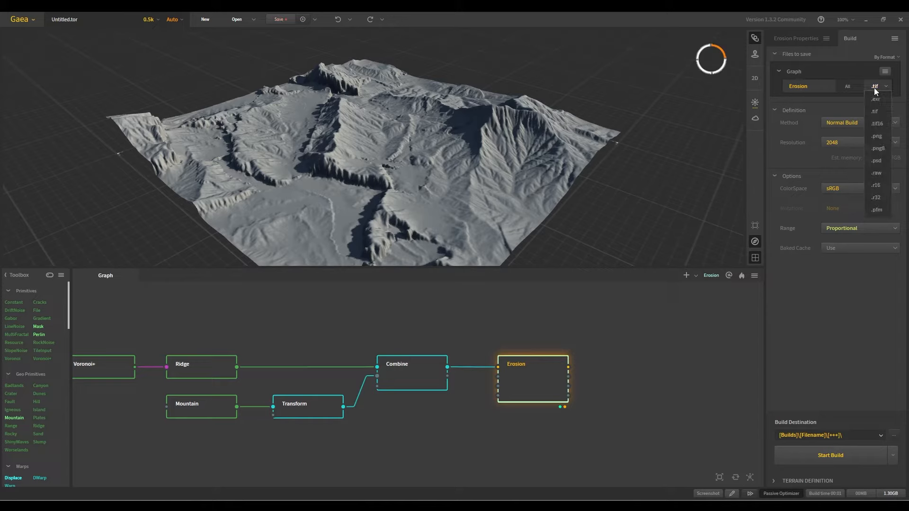
click(875, 137)
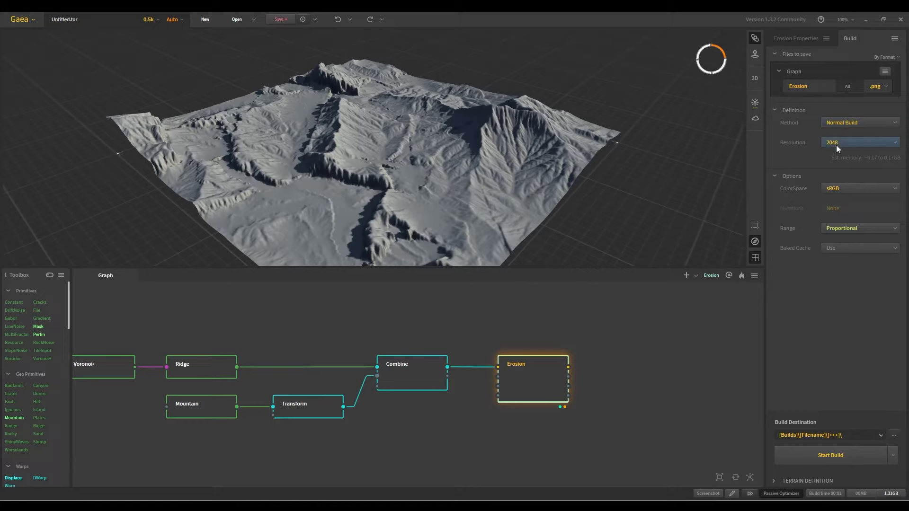
click(850, 143)
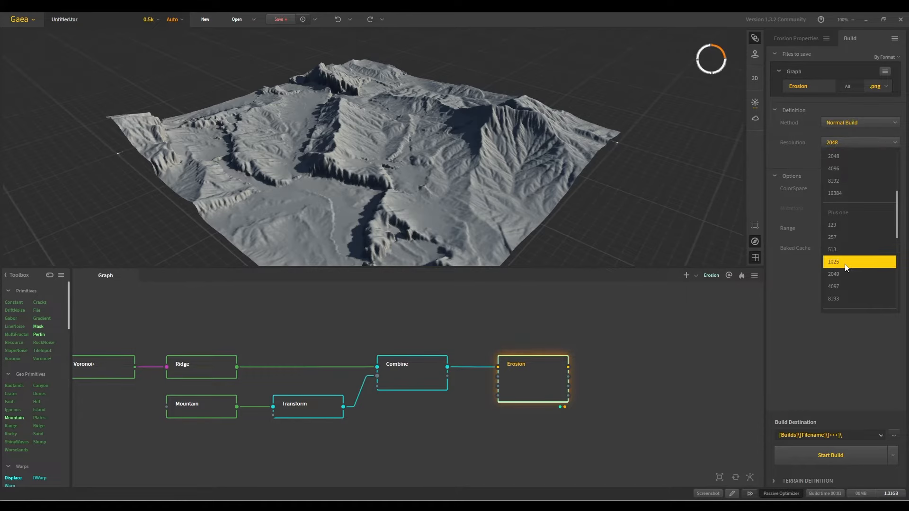
scroll(846, 267, down, 3)
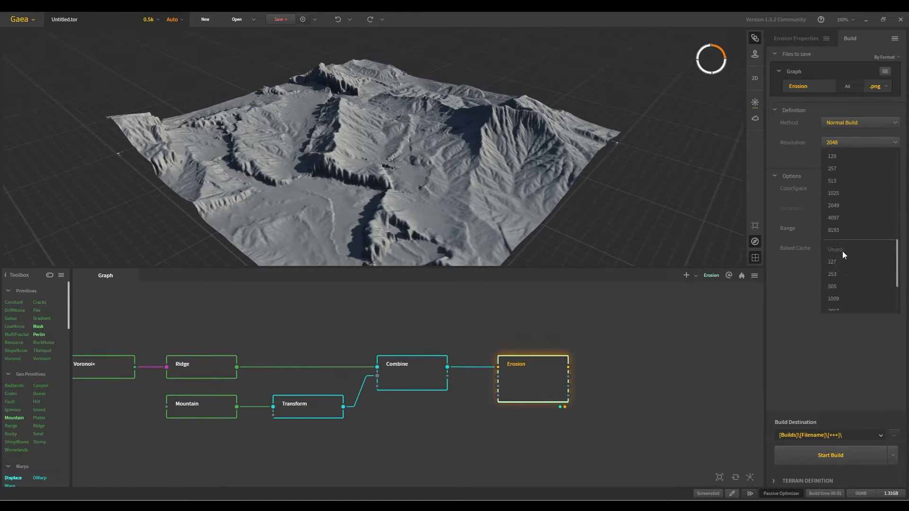
scroll(848, 255, down, 2)
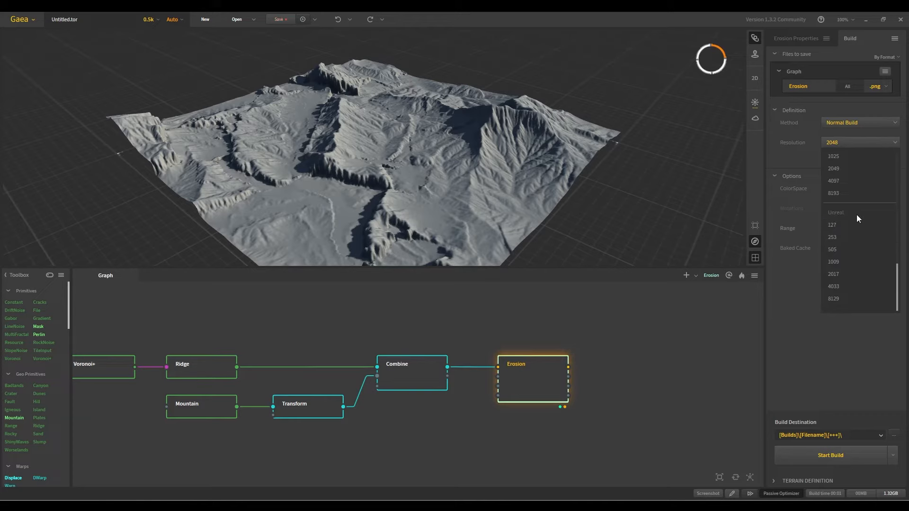
click(838, 262)
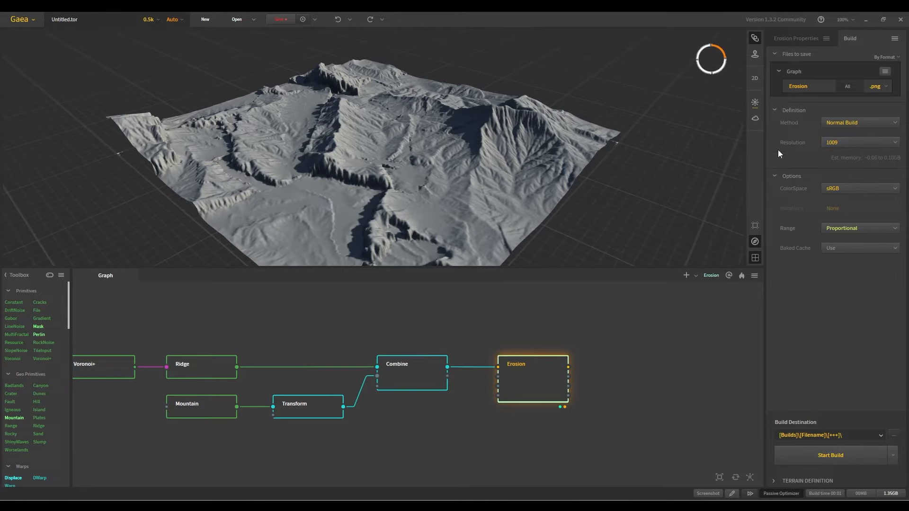
- Keep the build method at Normal Build and set the output Range to Raw
click(850, 120)
click(851, 121)
click(846, 229)
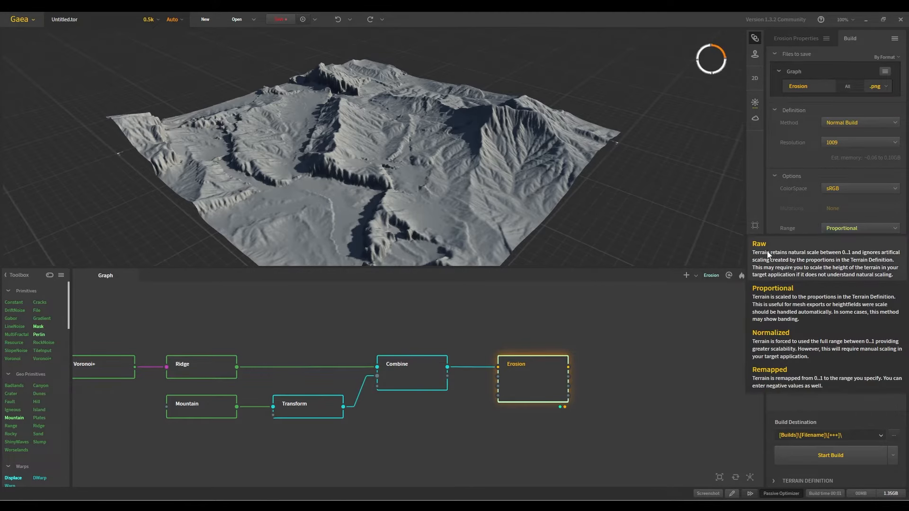
click(799, 268)
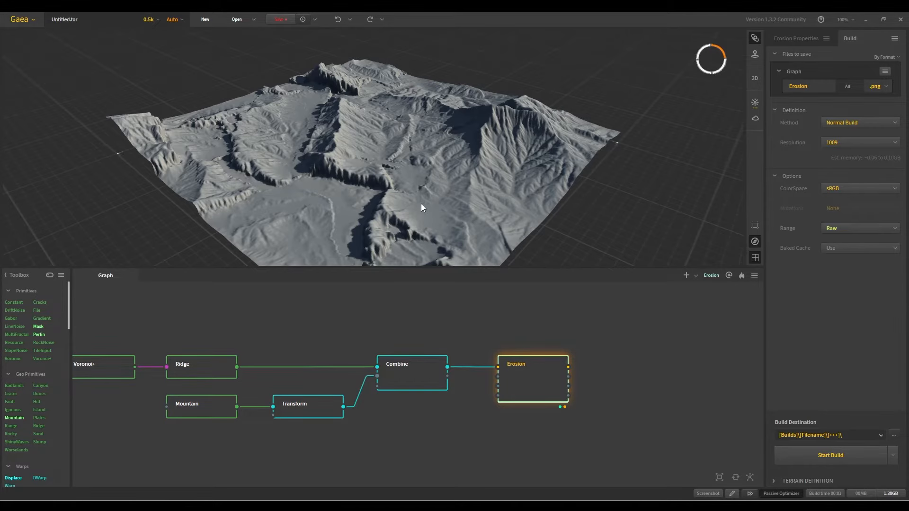
drag(412, 187, 323, 141)
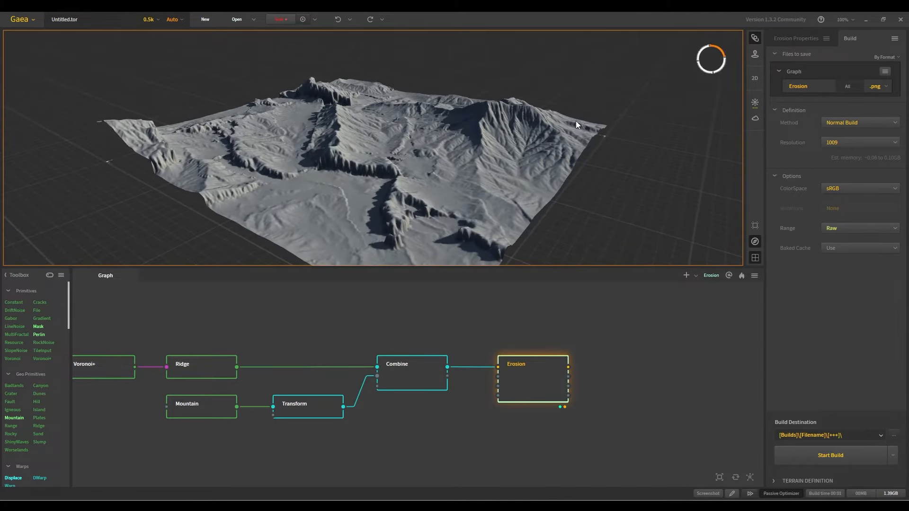
drag(467, 199, 442, 131)
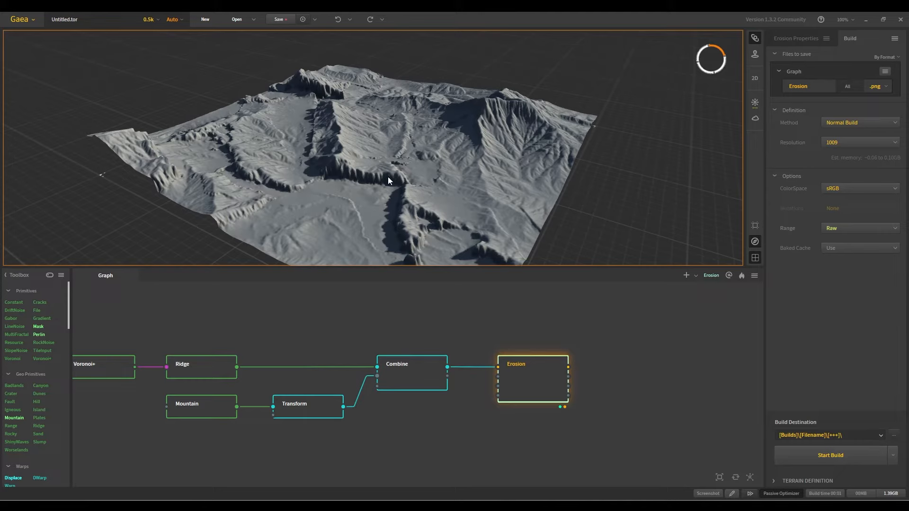
drag(370, 189, 369, 154)
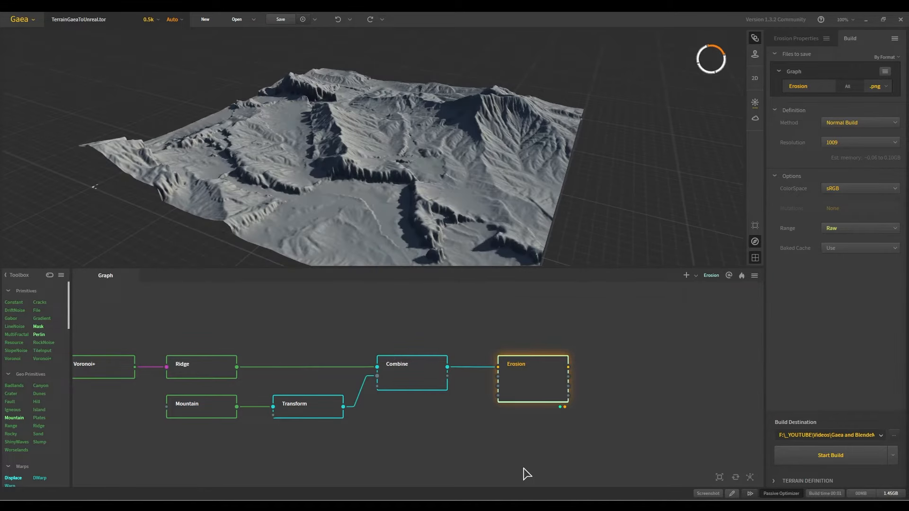
- Switch to the Unreal Editor and load the Erosion image from the Gaea and BlendeMaterials Files/GaeaExports folder as the heightmap file
mouse_move(591, 506)
click(624, 469)
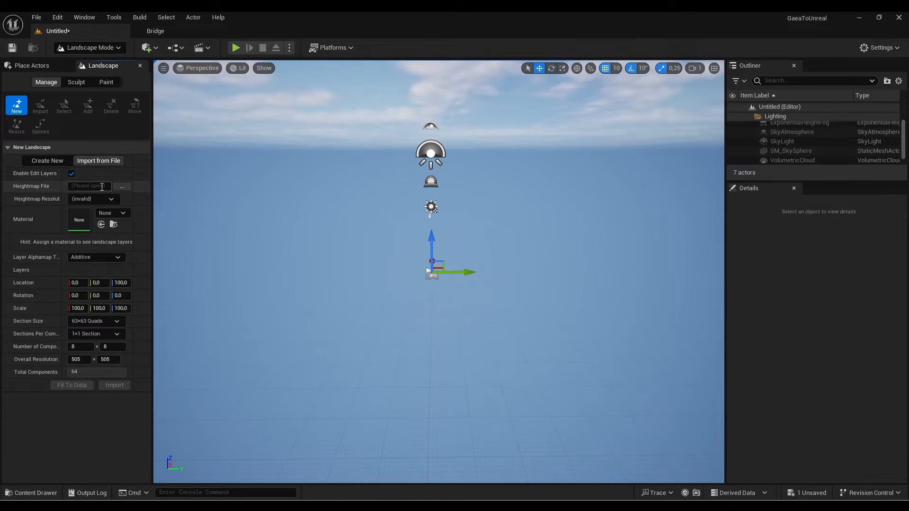
click(121, 188)
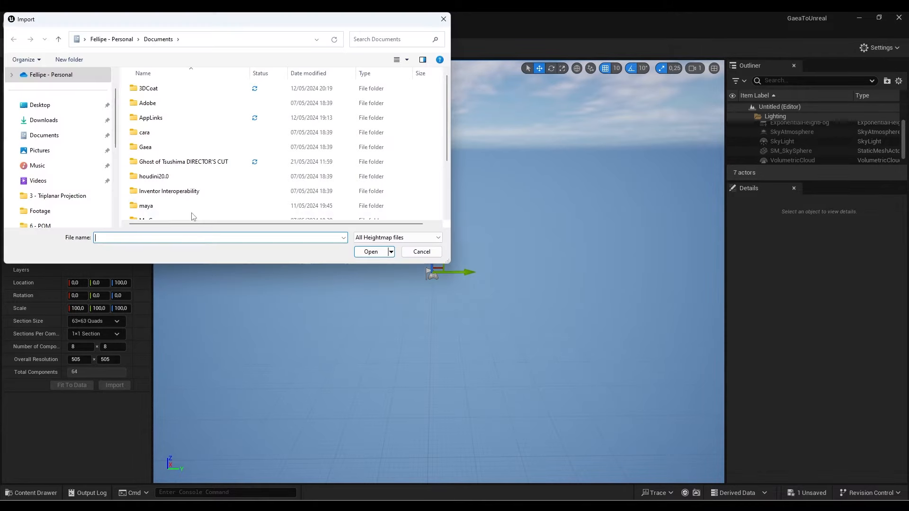
scroll(61, 165, down, 5)
click(58, 167)
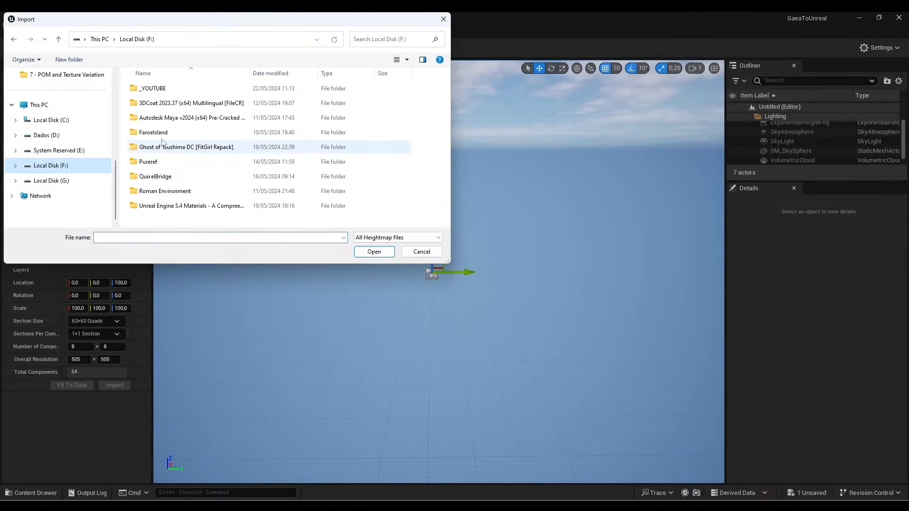
double_click(156, 89)
double_click(158, 90)
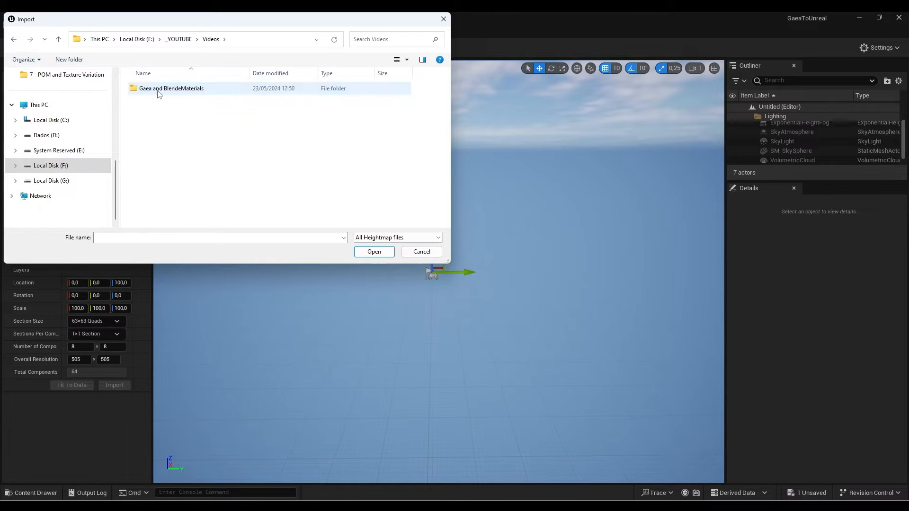
double_click(158, 90)
double_click(155, 89)
click(153, 90)
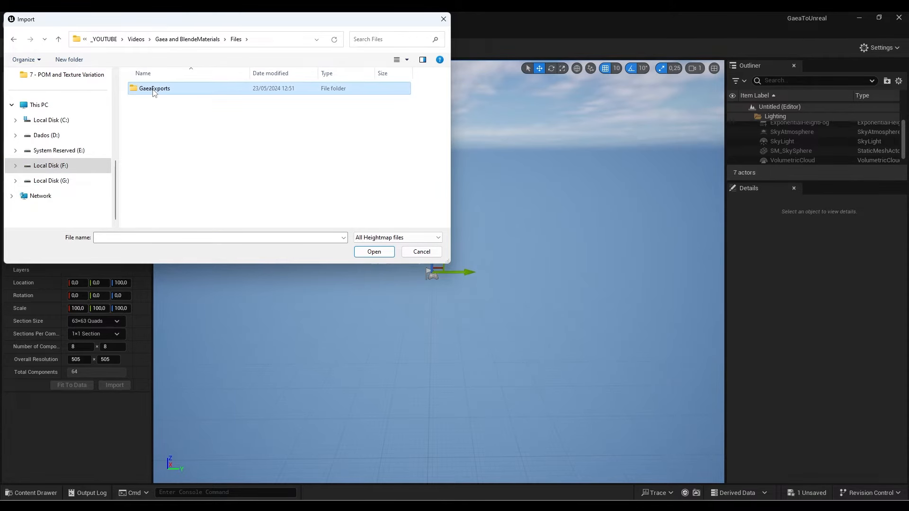
double_click(153, 90)
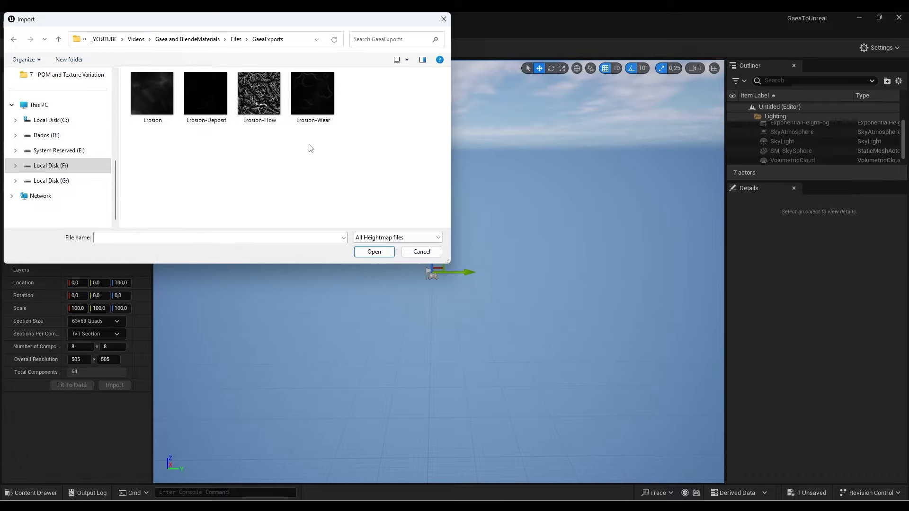
double_click(162, 112)
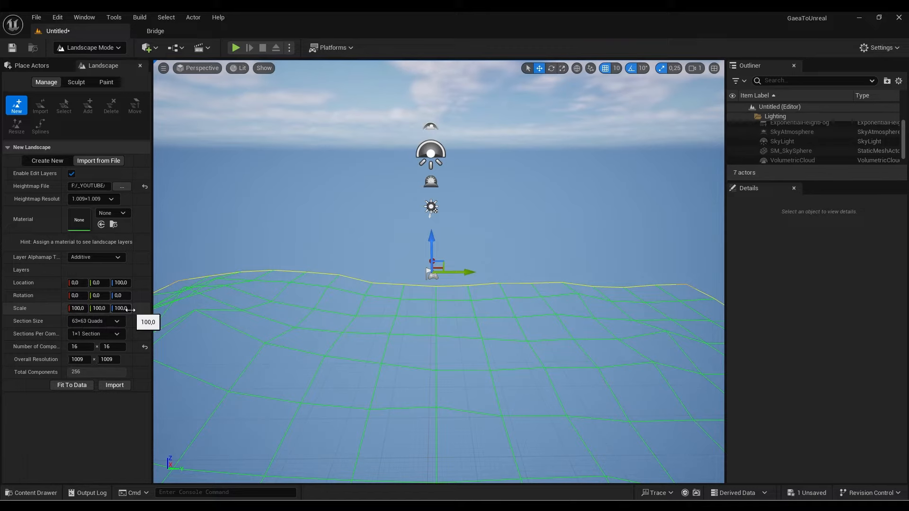
- Import the 1009 × 1009 heightmap as a new landscape at the default 100 scale and look over the terrain
right_drag(380, 300, 381, 319)
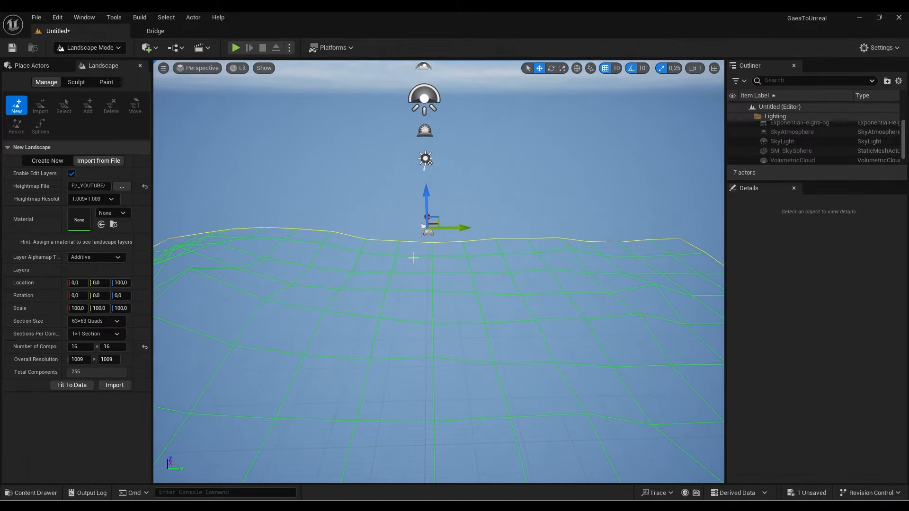
click(76, 308)
right_drag(451, 309, 378, 287)
key(q)
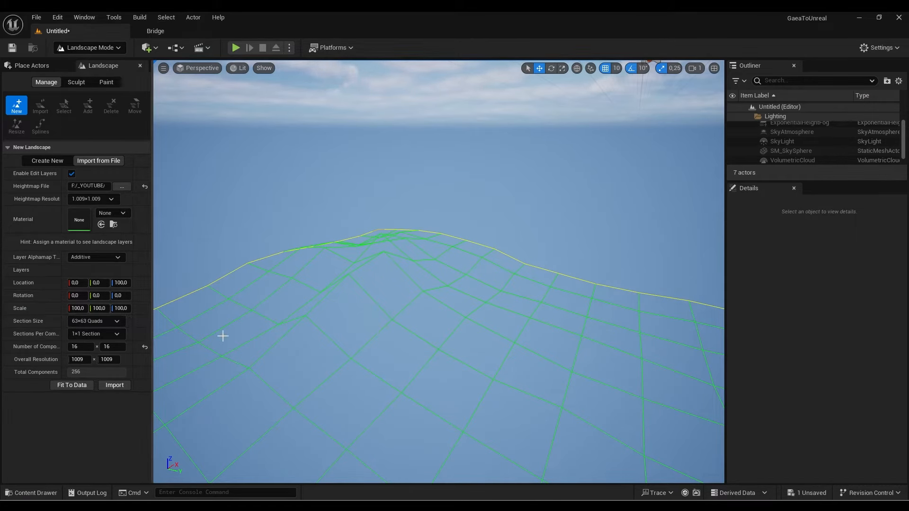
mouse_move(293, 369)
right_down()
mouse_move(294, 346)
mouse_move(293, 354)
right_up()
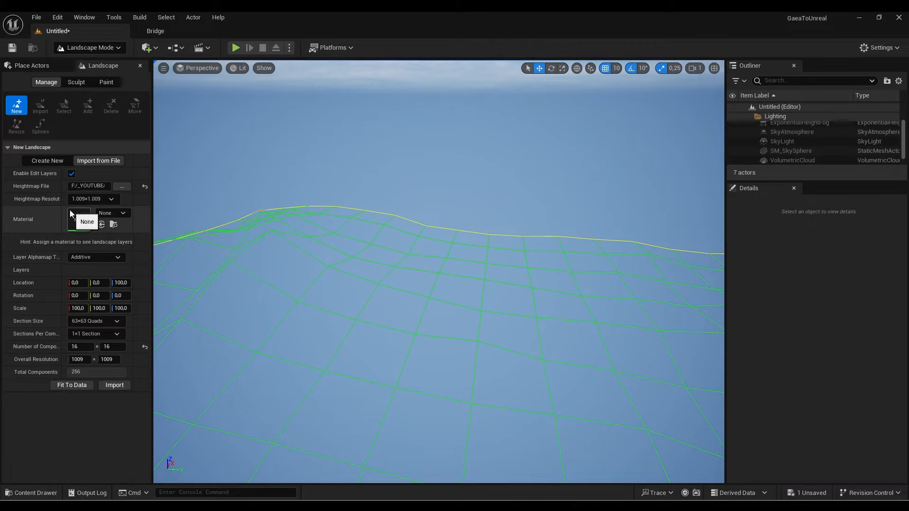
click(115, 385)
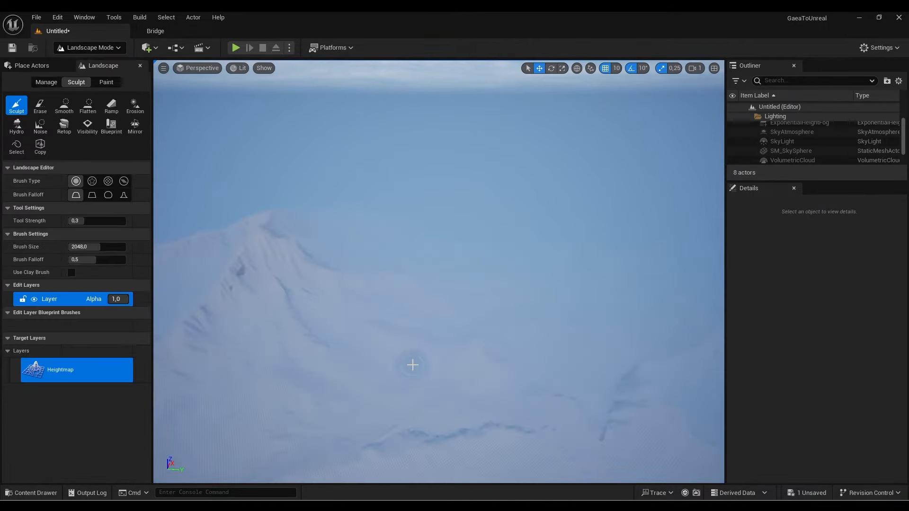
right_drag(439, 271, 408, 384)
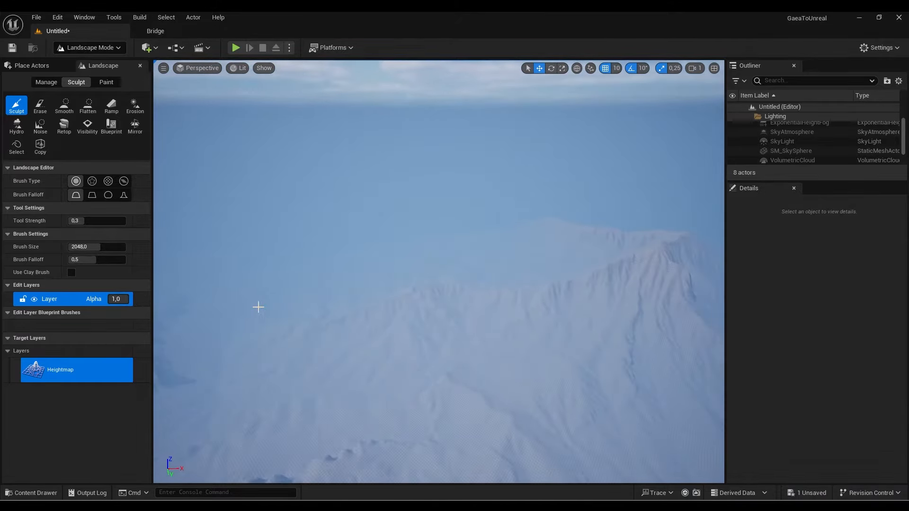
- Return to Selection Mode and select the imported landscape in the viewport
click(78, 48)
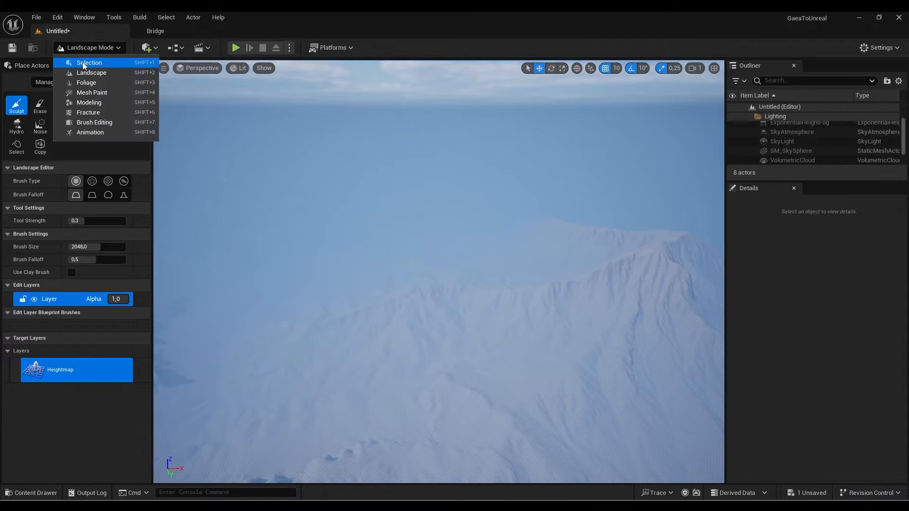
click(87, 62)
right_drag(402, 335, 488, 294)
click(402, 334)
right_drag(379, 355, 363, 327)
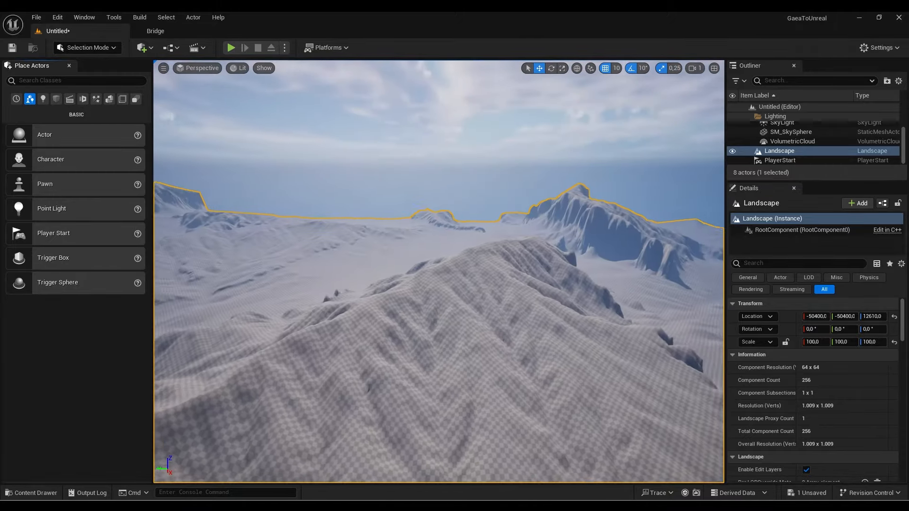
right_drag(426, 284, 443, 251)
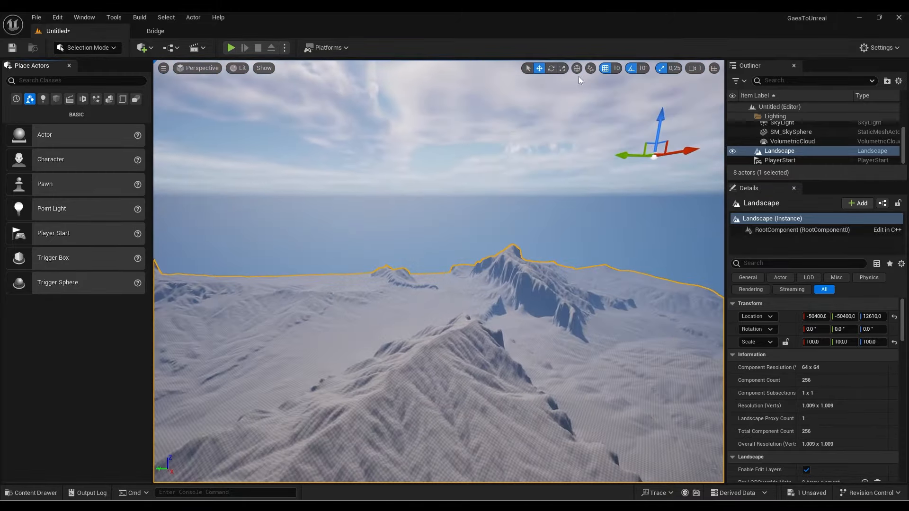
- Raise the landscape to a Z location of about 19420 and enlarge the Outliner to list all the actors
drag(657, 126, 661, 87)
drag(810, 182, 791, 285)
right_drag(412, 257, 364, 260)
- Create a folder named Material in the project's Content folder
click(24, 493)
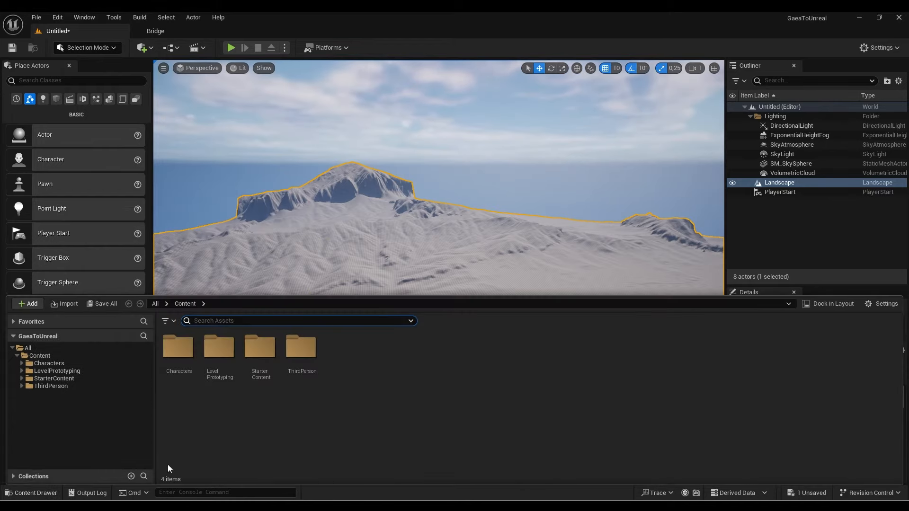
right_click(420, 357)
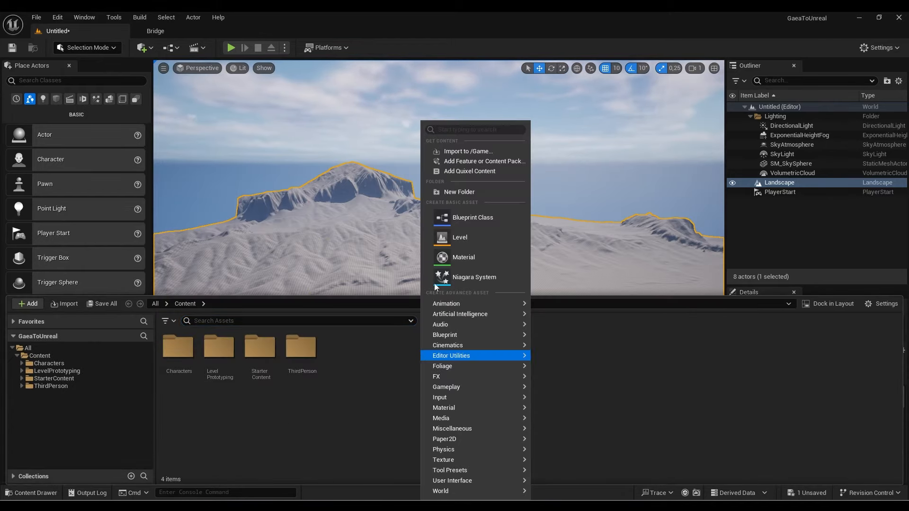
click(454, 191)
key(BackSpace)
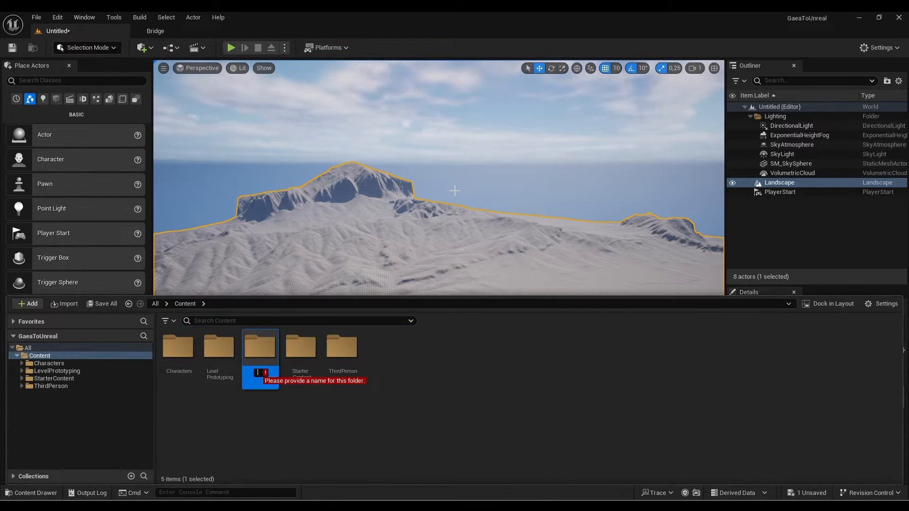
text(Material)
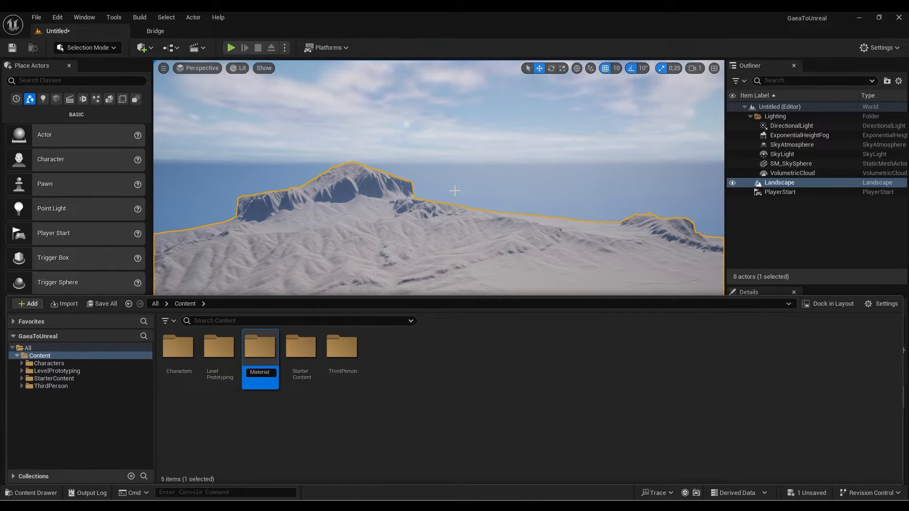
key(Return)
- Create a material named LandscapeMaterial inside the Material folder
double_click(265, 356)
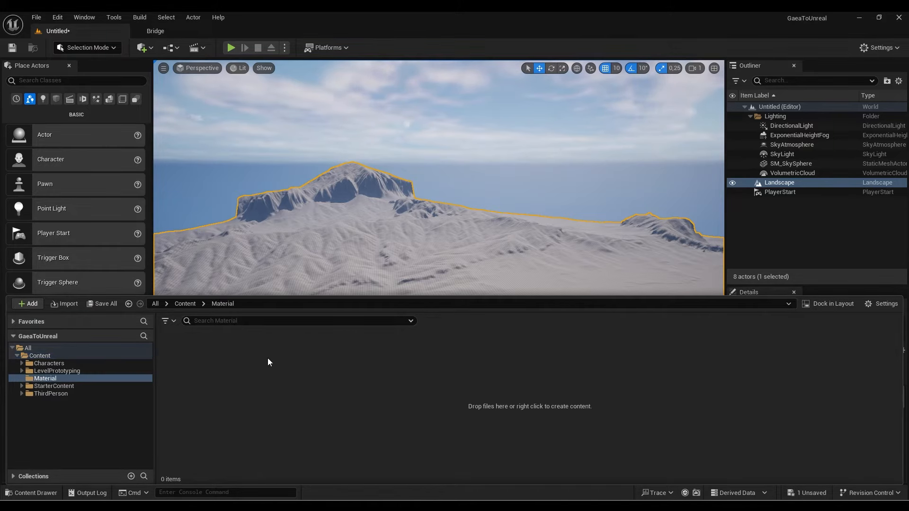
right_click(235, 367)
click(270, 260)
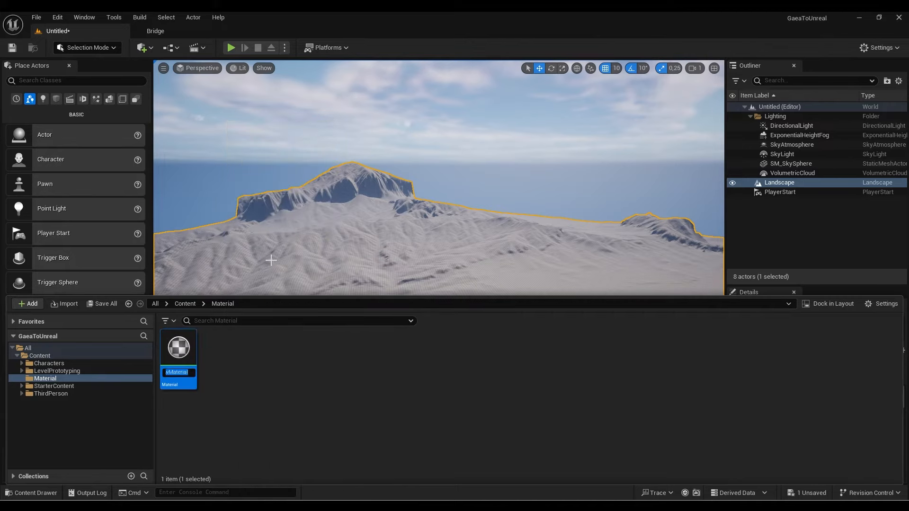
text(Lands)
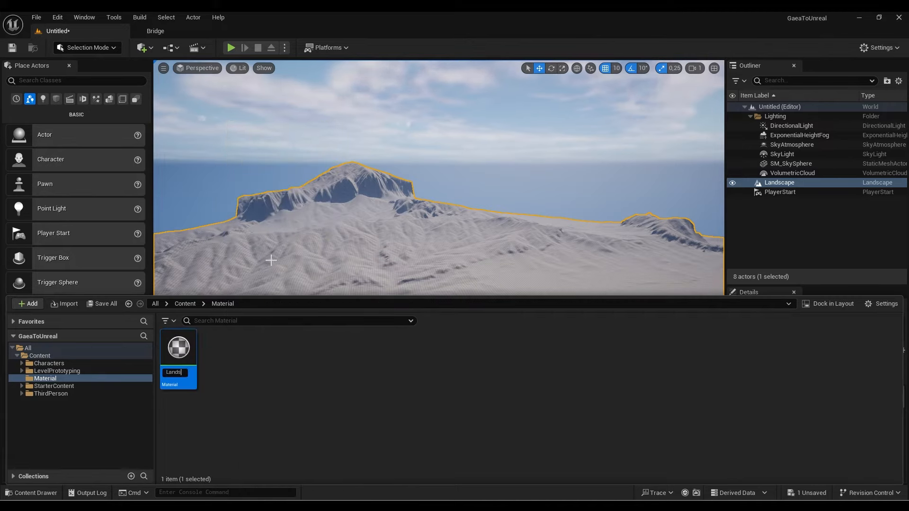
text(capeMAterial)
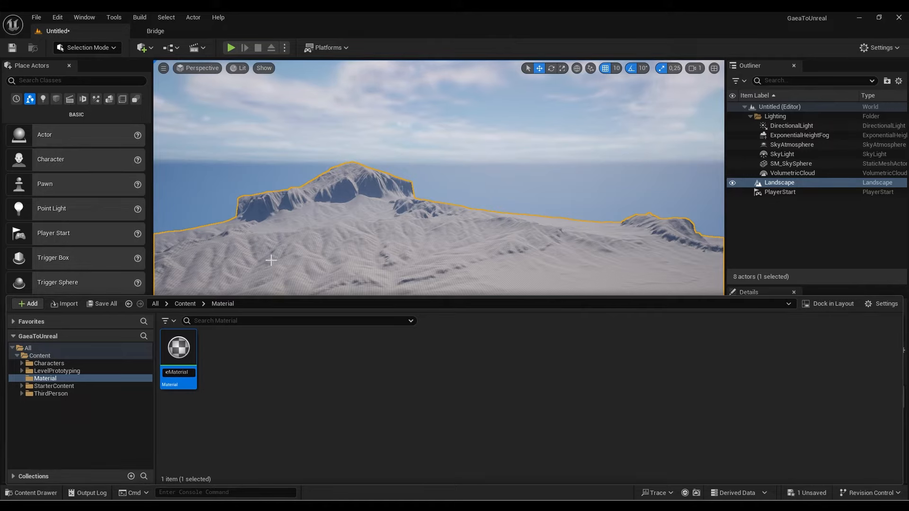
key(Return)
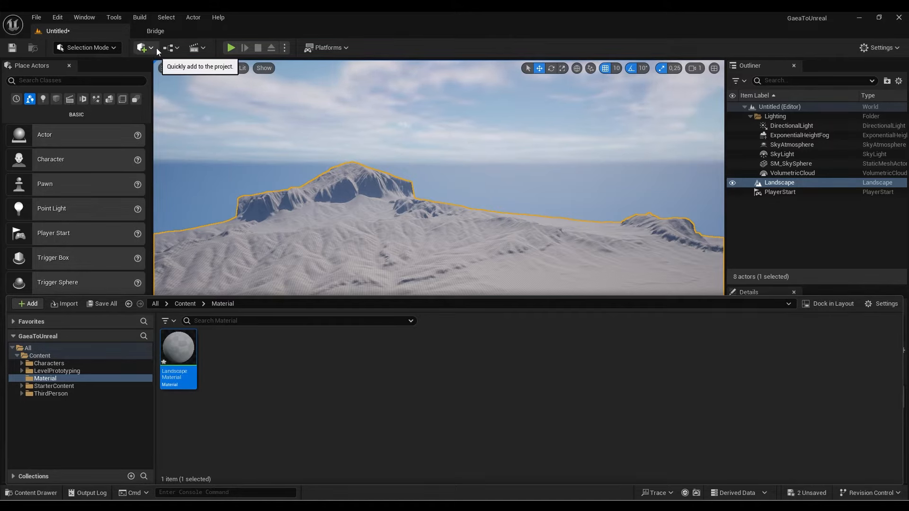
- Open Quixel Bridge, search for grass and view the details of the Lush Grass surface
click(156, 47)
click(176, 96)
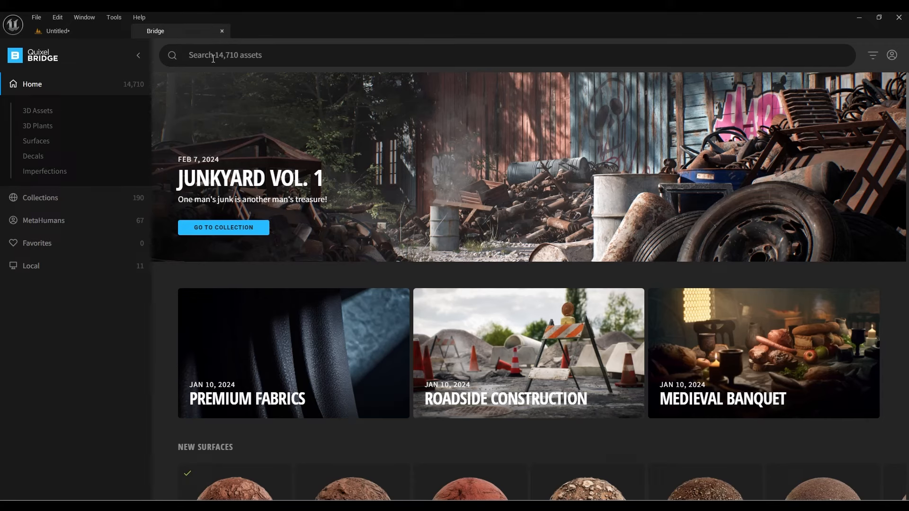
text(grass)
key(Return)
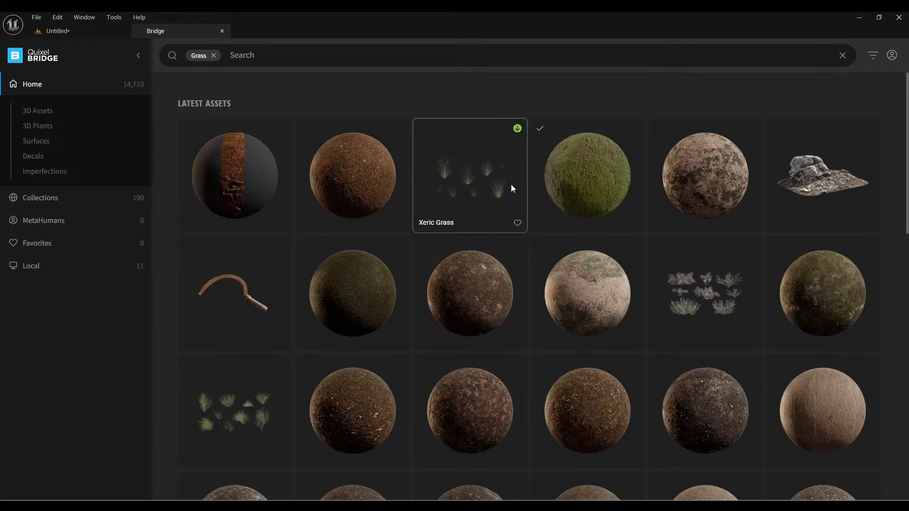
scroll(343, 282, down, 3)
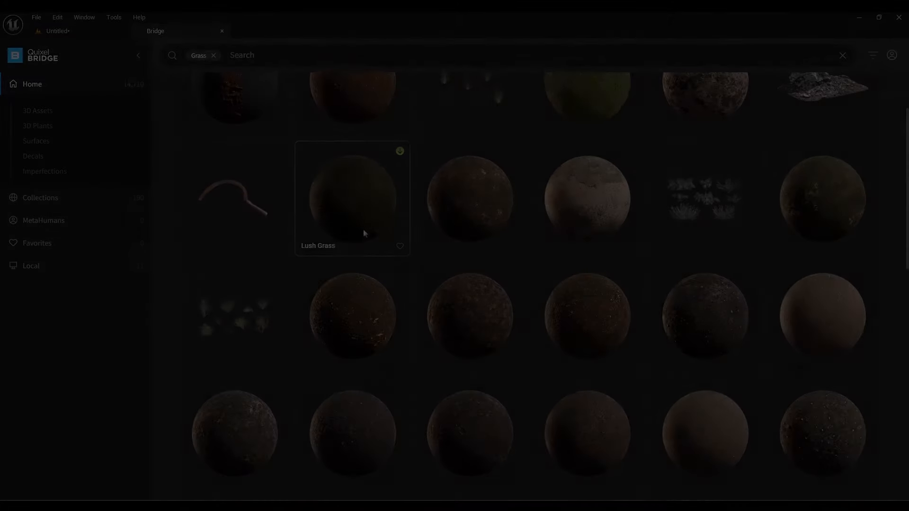
click(362, 230)
- Choose the Nordic Forest Detail Moss Rough surface and set its quality to Highest Quality
scroll(482, 170, up, 2)
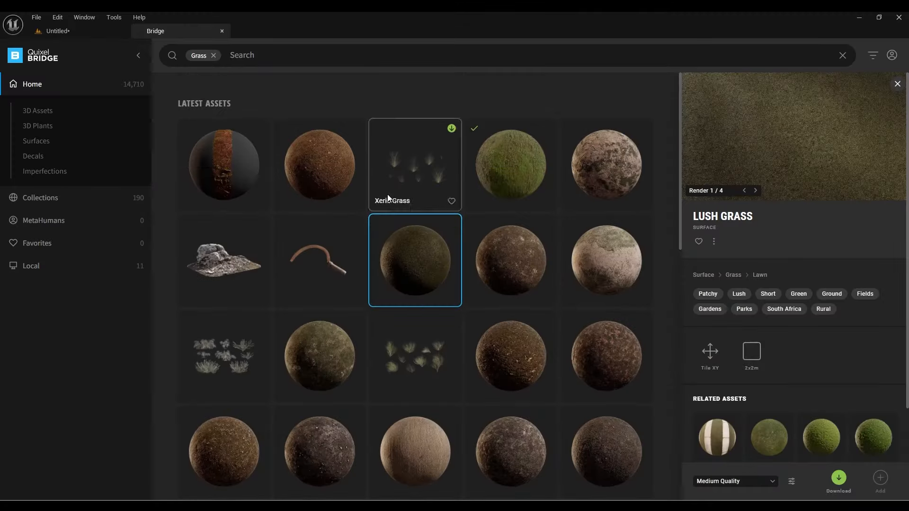
click(482, 172)
click(715, 481)
click(716, 463)
- Replace the grass search with rock, and select the Layered Rock Cliff and Trampled Snow surfaces from the local Megascans
click(213, 56)
click(216, 65)
text(rock)
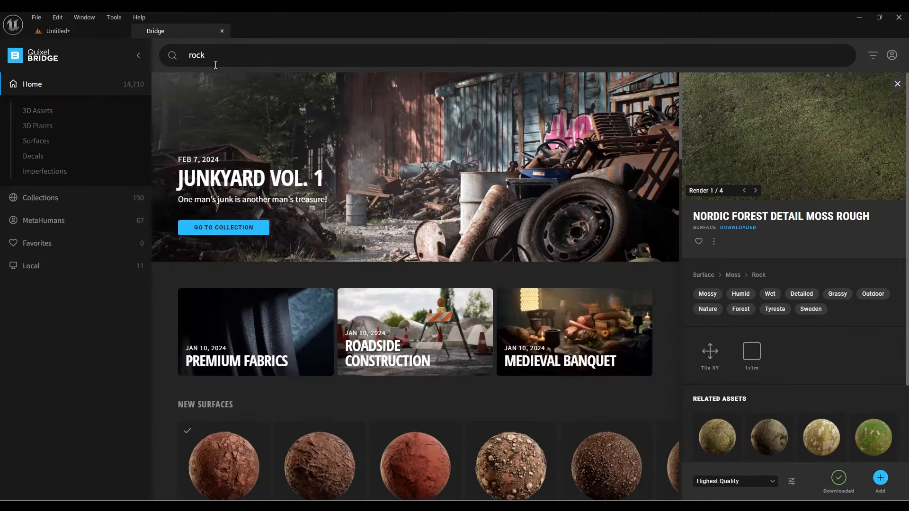
click(228, 101)
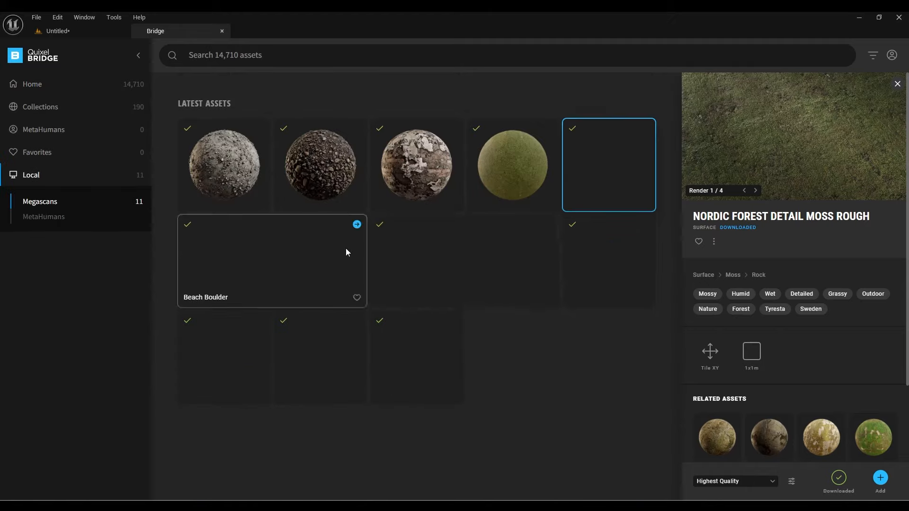
click(609, 261)
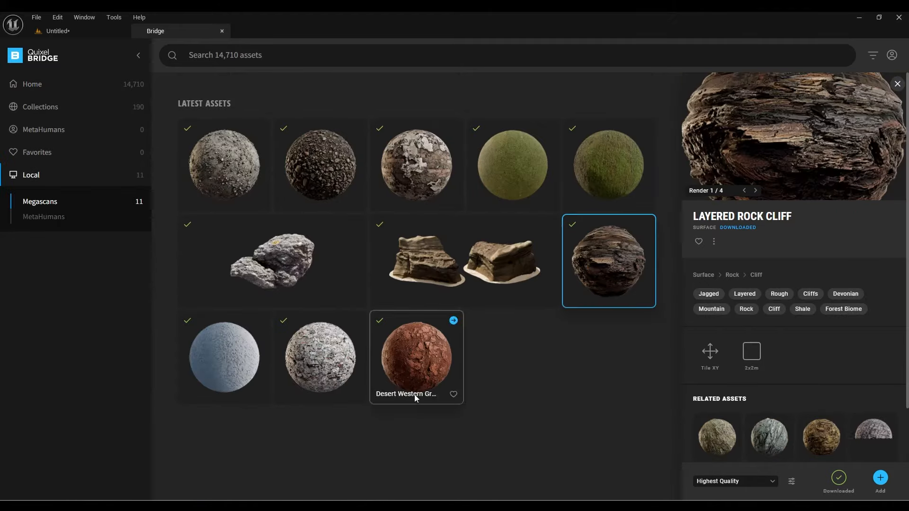
click(224, 357)
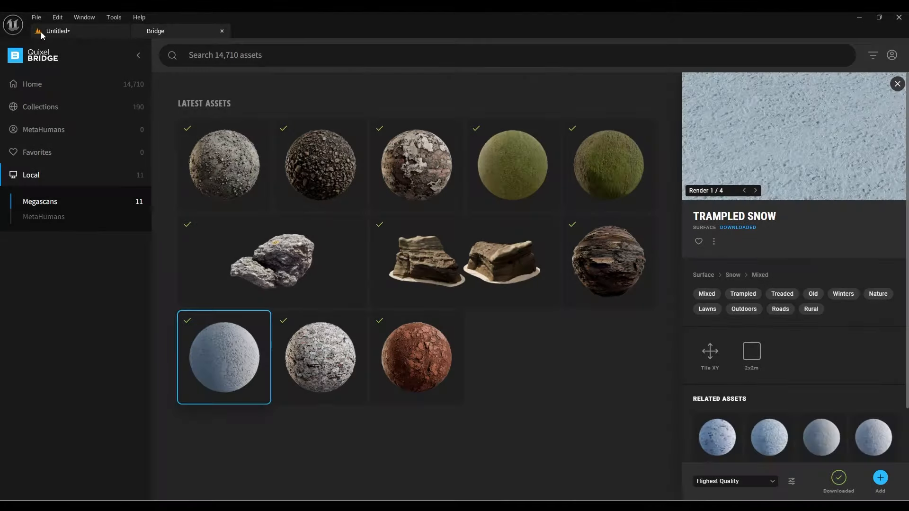
- Return to the untitled level and save it in the Content folder as Landscape
click(52, 31)
right_drag(226, 186, 223, 208)
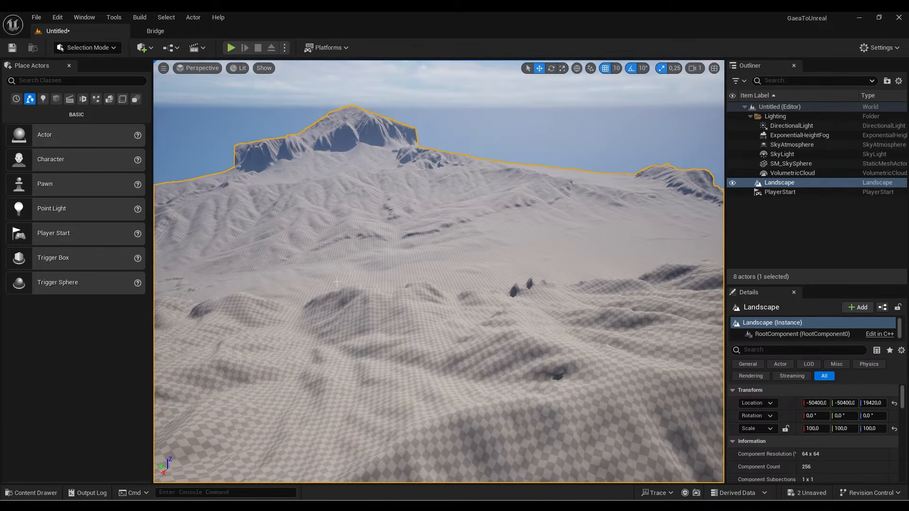
click(36, 17)
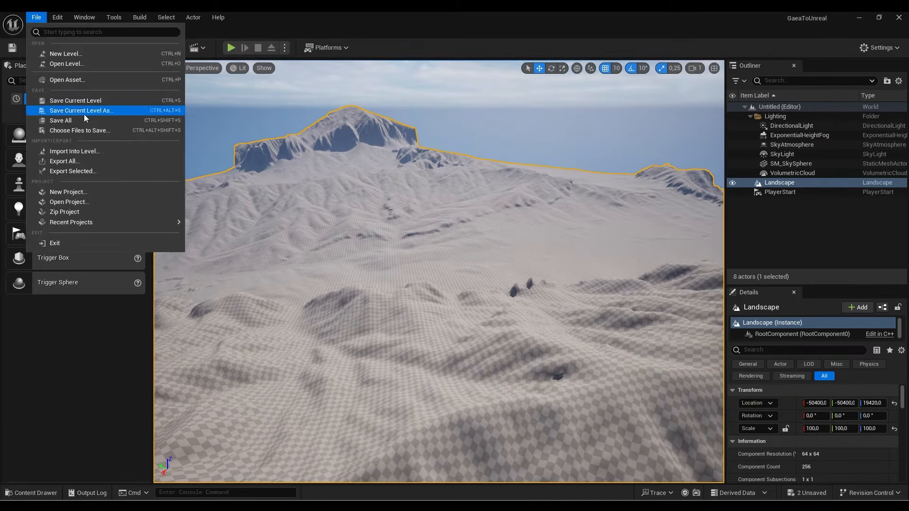
click(78, 154)
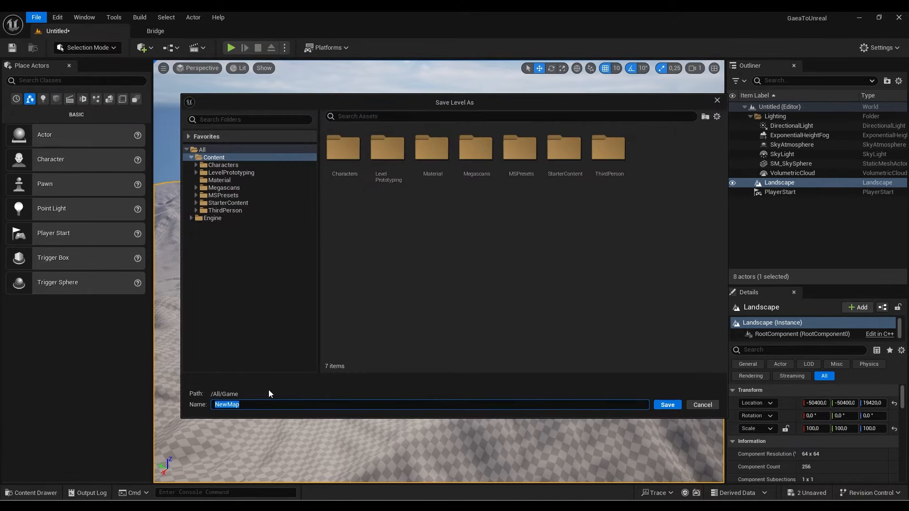
text(Landscape)
click(672, 405)
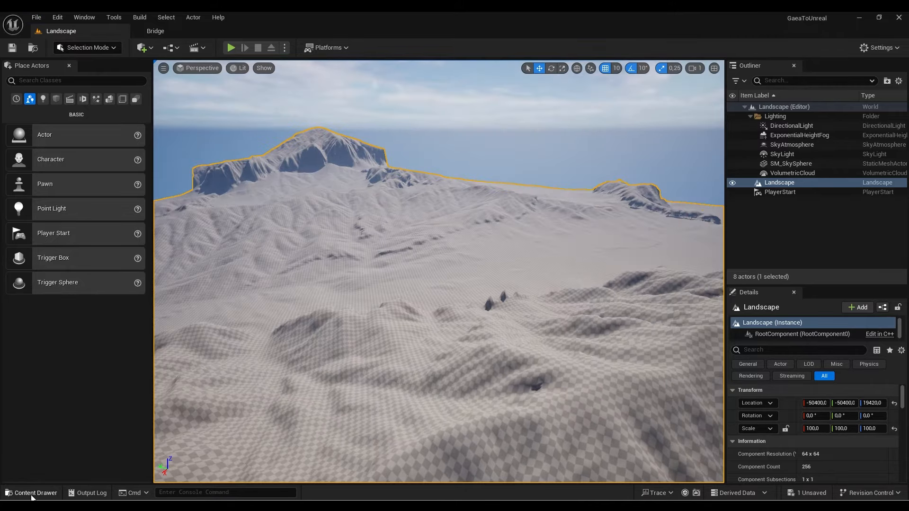
- Open LandscapeMaterial for editing and dock its editor beside the Landscape level in the main window
click(31, 495)
double_click(182, 359)
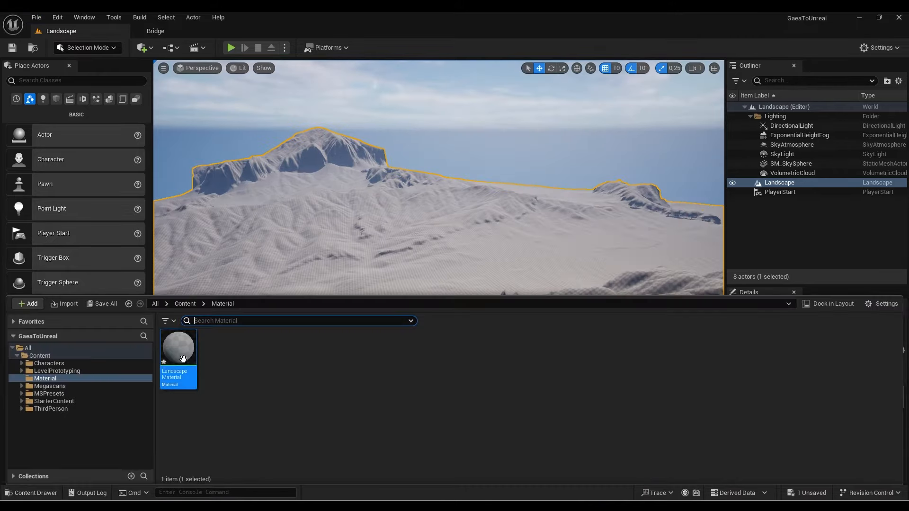
scroll(400, 321, down, 2)
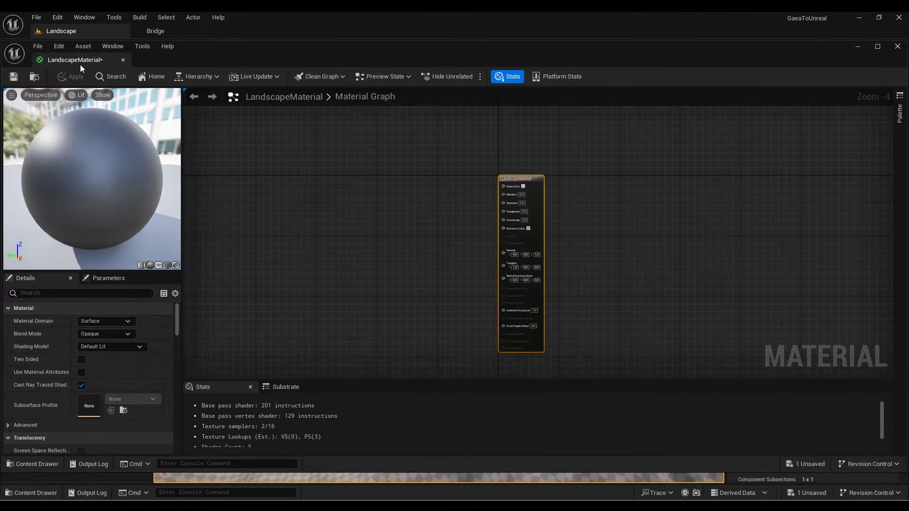
drag(81, 65, 142, 30)
- Add the three Detailed Mossy Rock textures from the Megascans Surfaces folder to the material graph
click(39, 495)
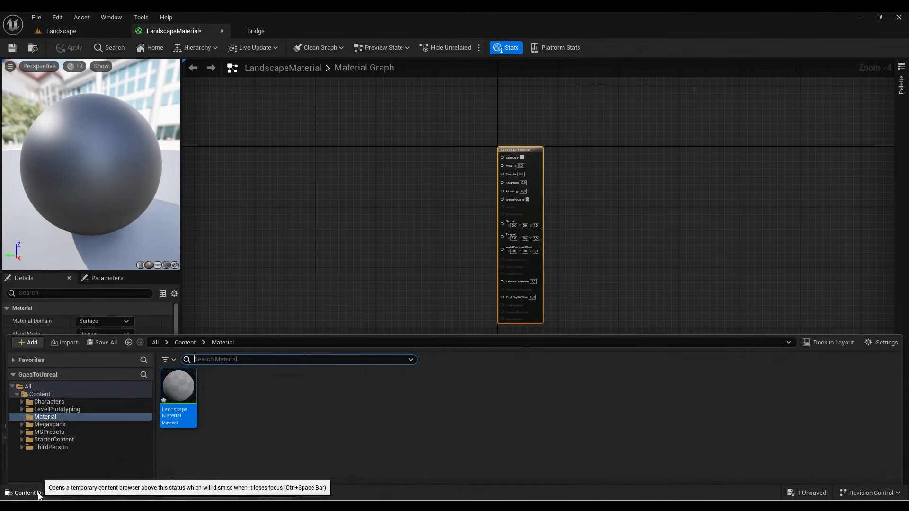
click(187, 330)
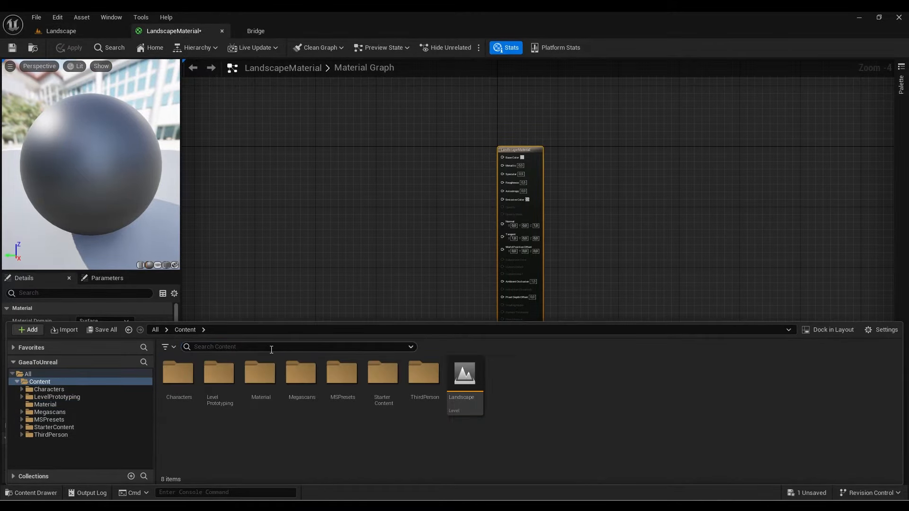
click(296, 379)
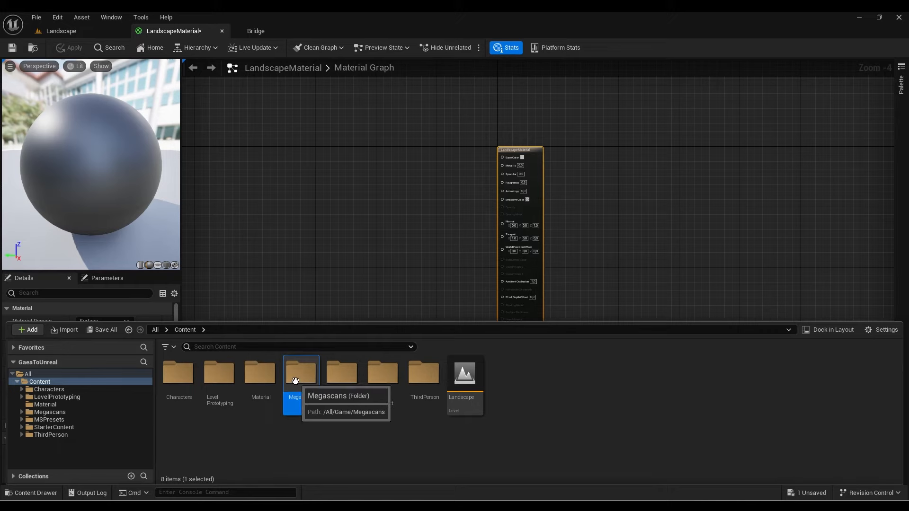
double_click(295, 380)
click(182, 374)
double_click(182, 374)
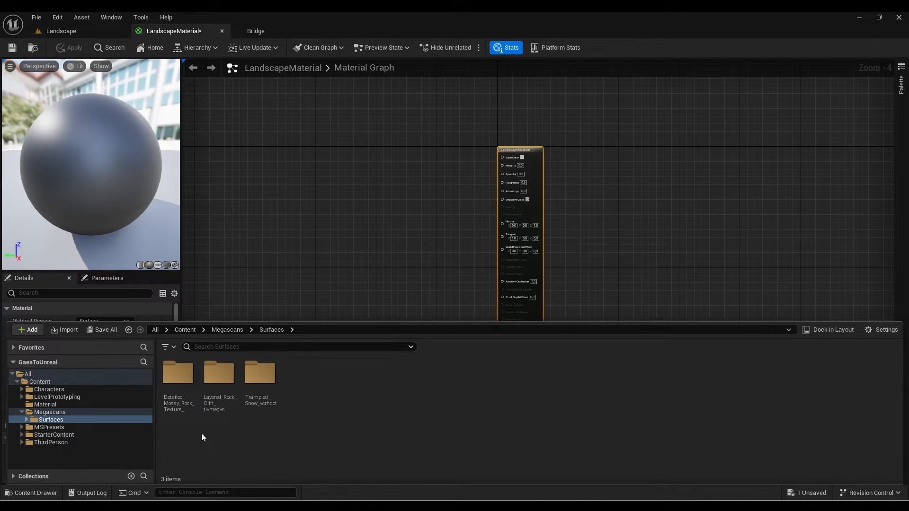
double_click(172, 382)
click(211, 380)
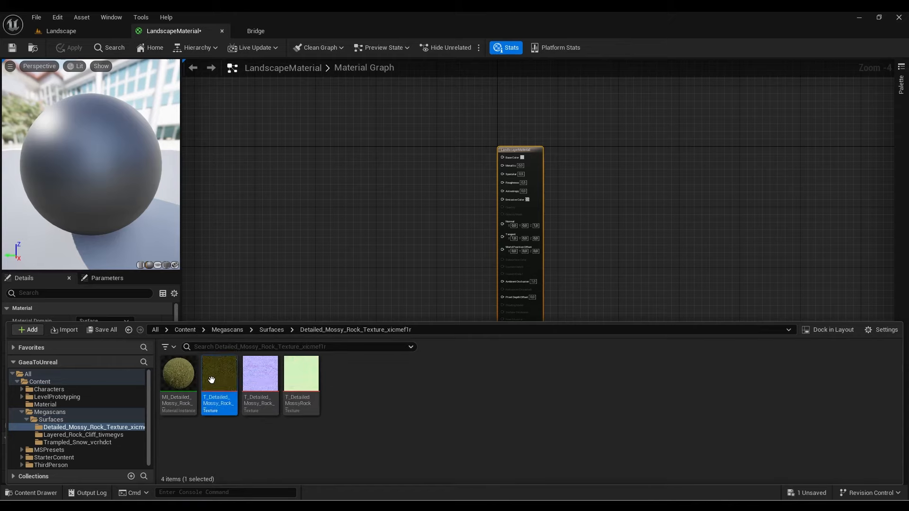
shift+click(293, 386)
drag(257, 387, 373, 142)
- Move the mossy rock texture samples down beside the material node and separate the colour texture from the other two
right_drag(378, 184, 300, 285)
scroll(334, 253, up, 2)
right_drag(334, 254, 402, 161)
drag(416, 122, 408, 182)
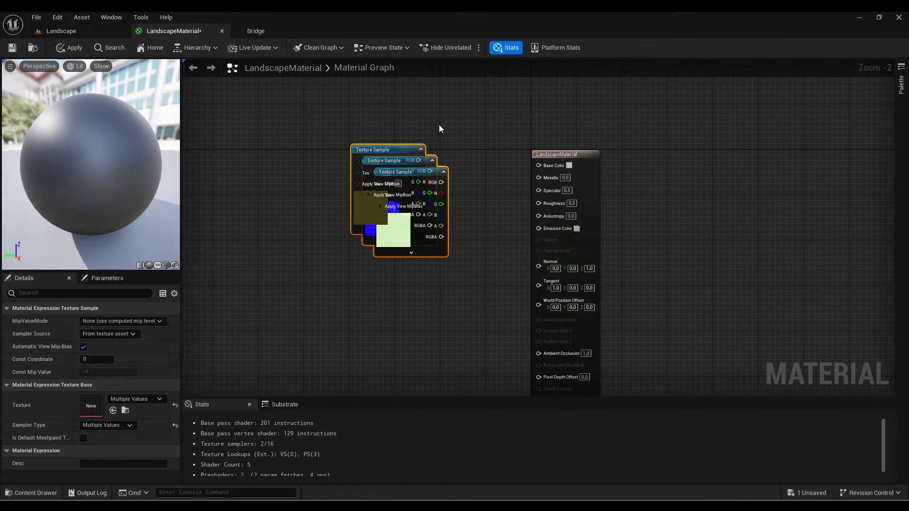
right_drag(618, 137, 439, 193)
scroll(499, 187, down, 1)
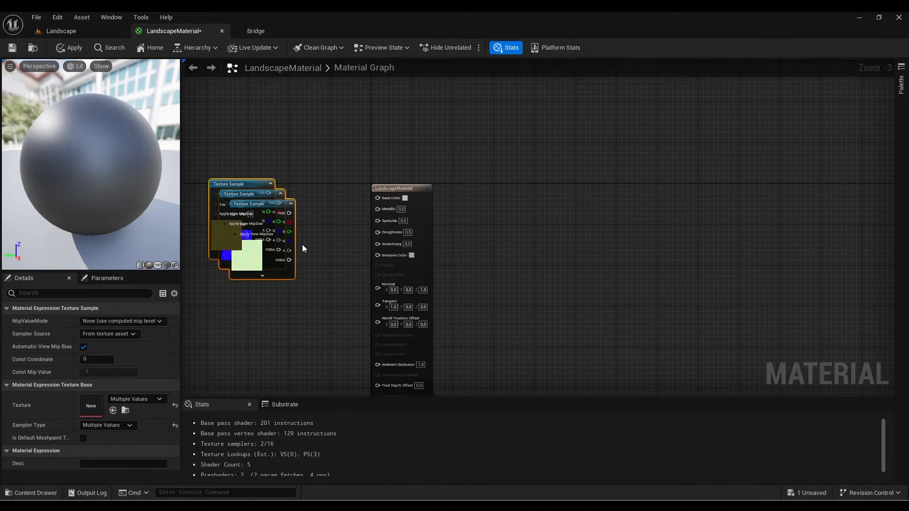
right_drag(302, 245, 351, 261)
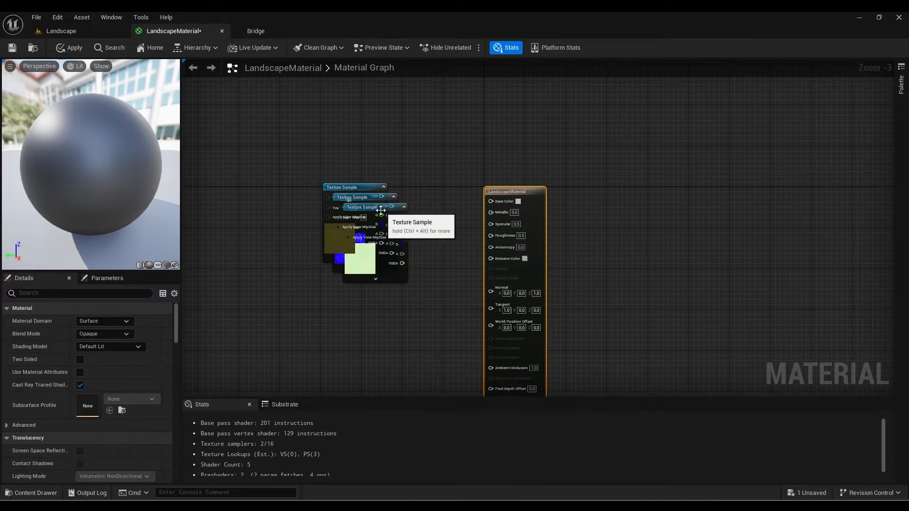
drag(375, 209, 410, 153)
scroll(481, 221, up, 2)
right_drag(481, 220, 422, 126)
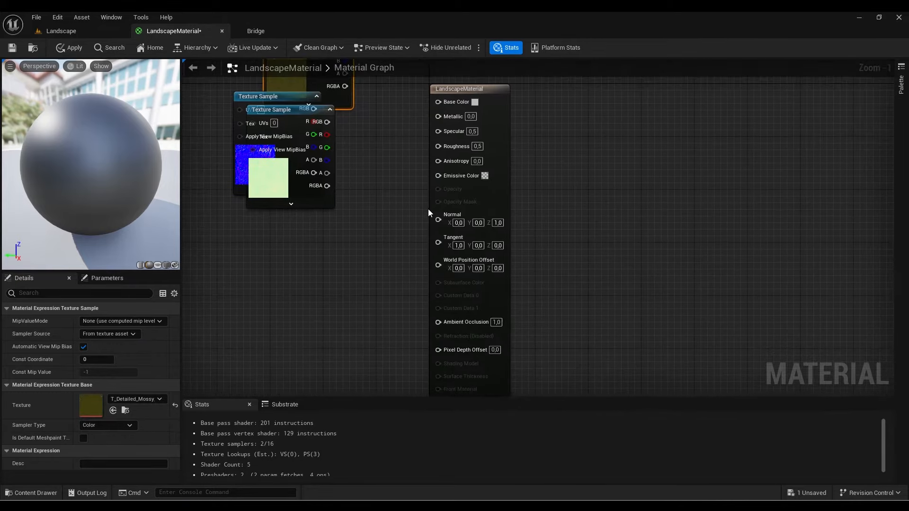
scroll(428, 209, down, 2)
right_drag(428, 200, 394, 252)
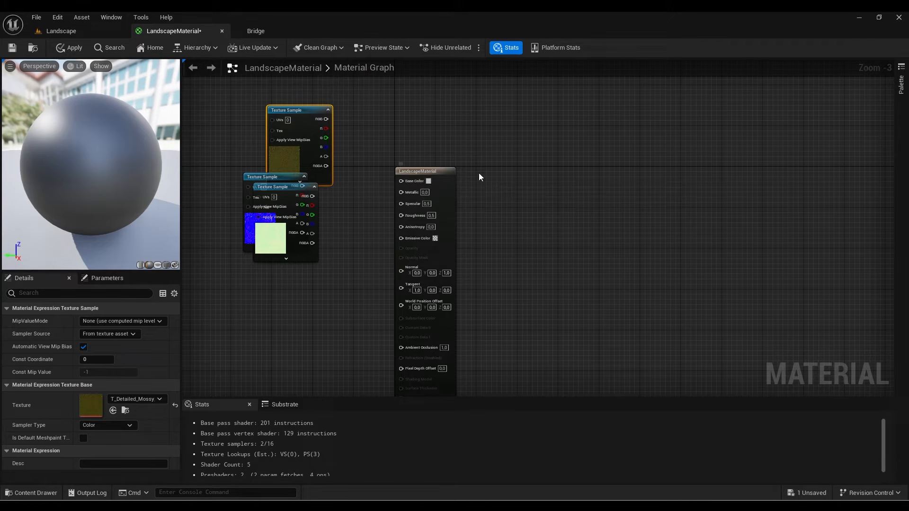
- Add a LandscapeLayerBlend node and place it between the texture samples and the LandscapeMaterial result node
right_click(535, 169)
text(landsca)
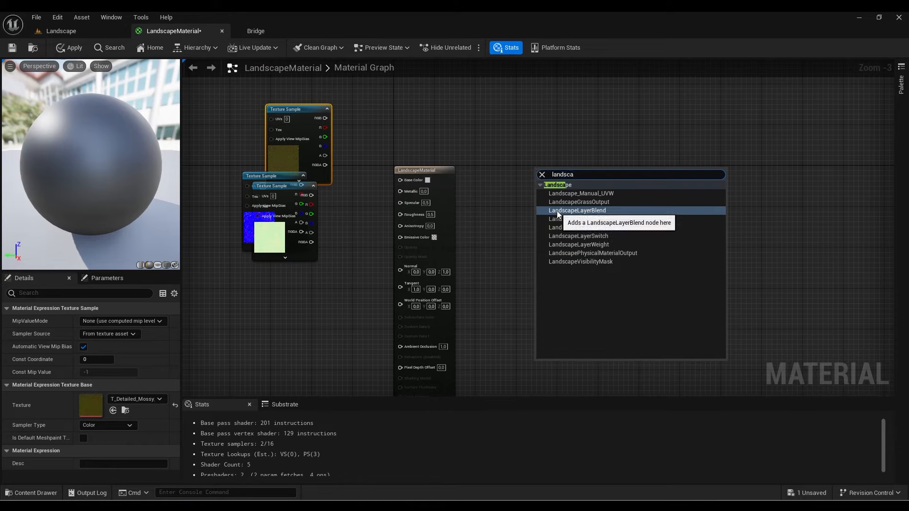
click(578, 210)
click(416, 186)
drag(415, 186, 600, 212)
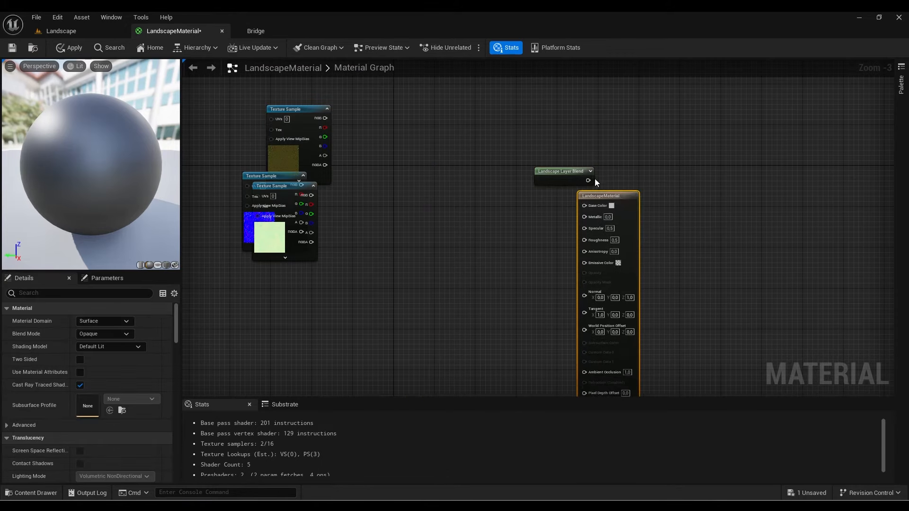
drag(550, 176, 419, 211)
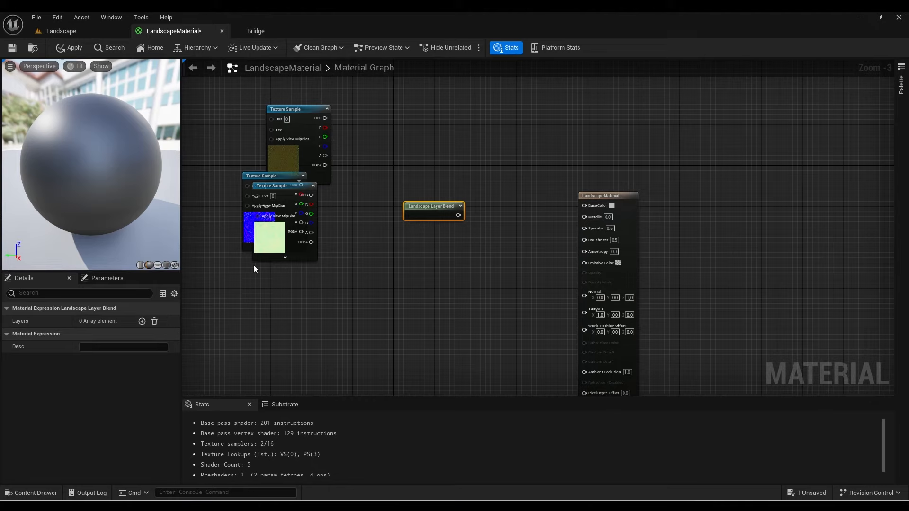
right_drag(437, 266, 402, 237)
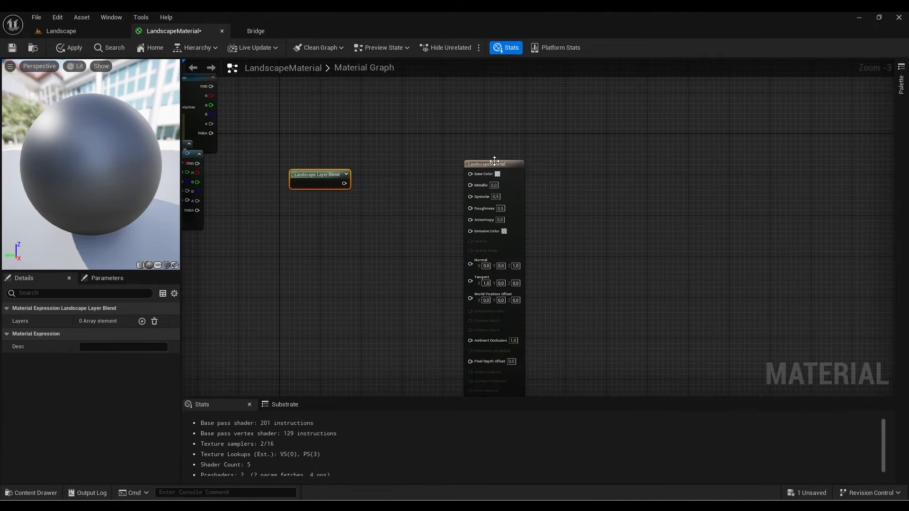
- Rearrange the graph with the Landscape Layer Blend node above the texture samples and the LandscapeMaterial result node closer to it
drag(494, 162, 395, 122)
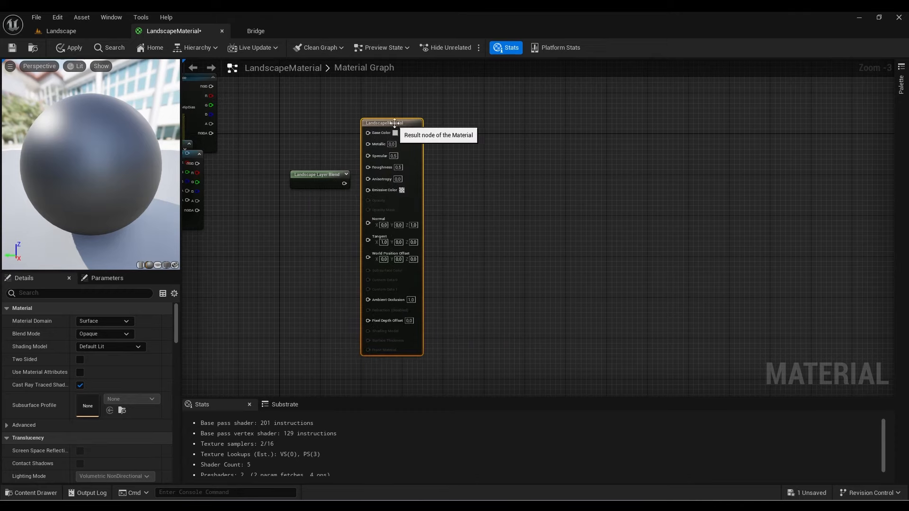
right_drag(512, 160, 645, 266)
drag(449, 283, 445, 176)
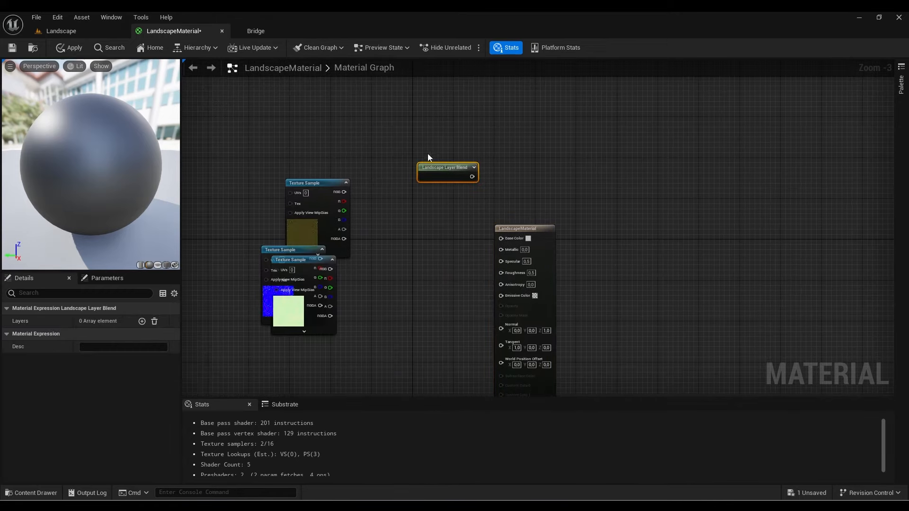
scroll(428, 156, up, 2)
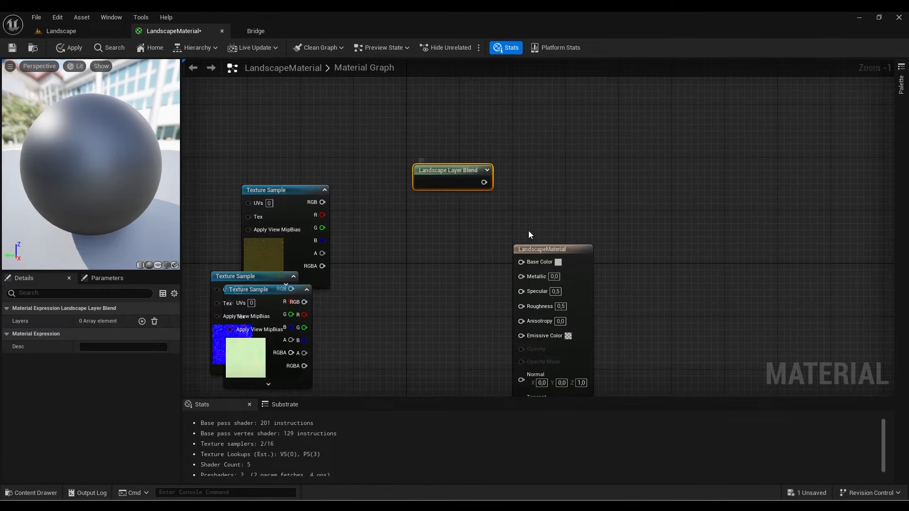
drag(540, 248, 552, 195)
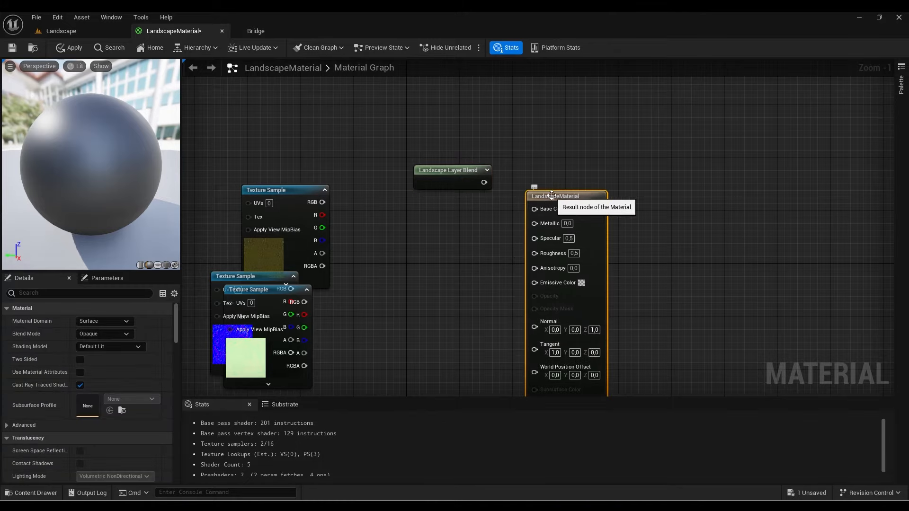
scroll(420, 241, down, 3)
scroll(414, 215, up, 2)
right_drag(420, 242, 399, 189)
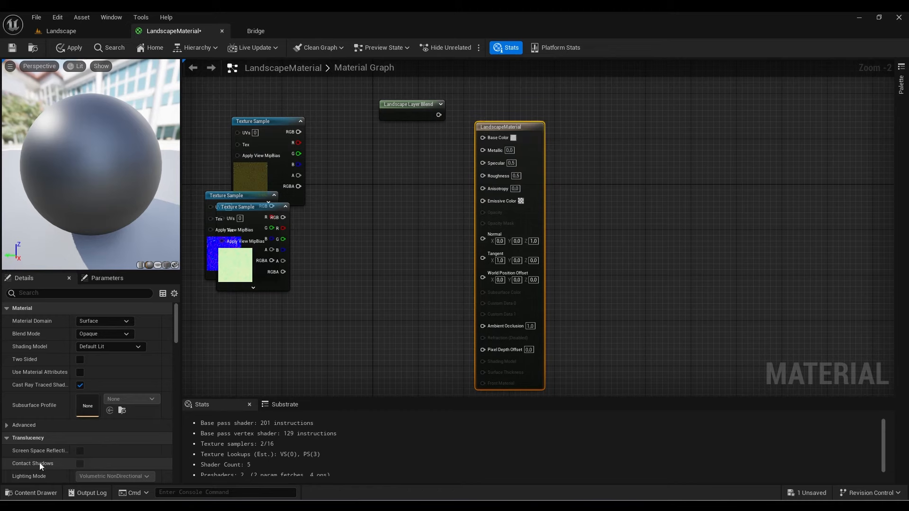
- Enable Use Material Attributes on the LandscapeMaterial result node and move the node slightly lower in the graph
click(580, 133)
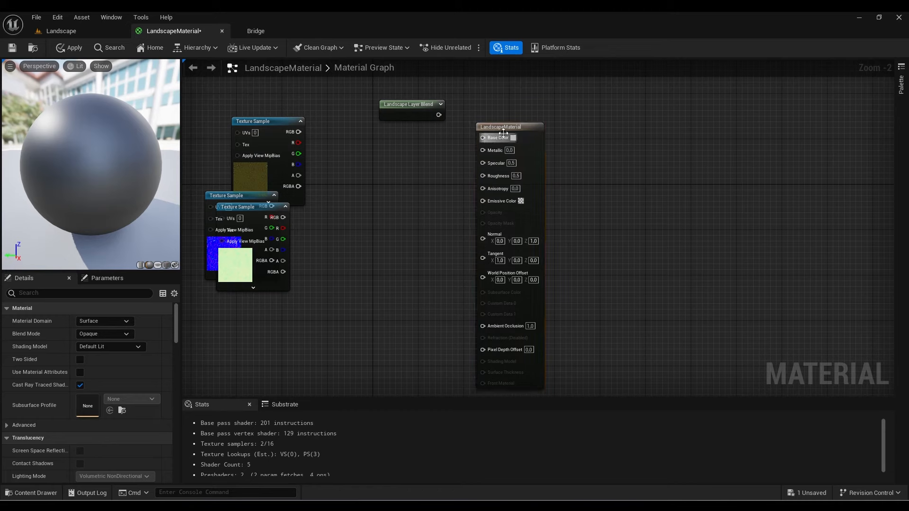
click(489, 134)
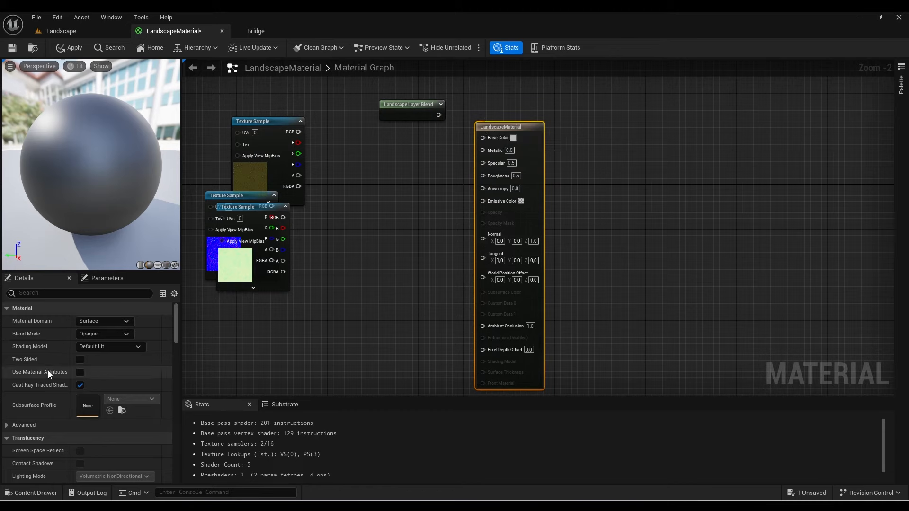
click(80, 372)
drag(493, 131, 509, 161)
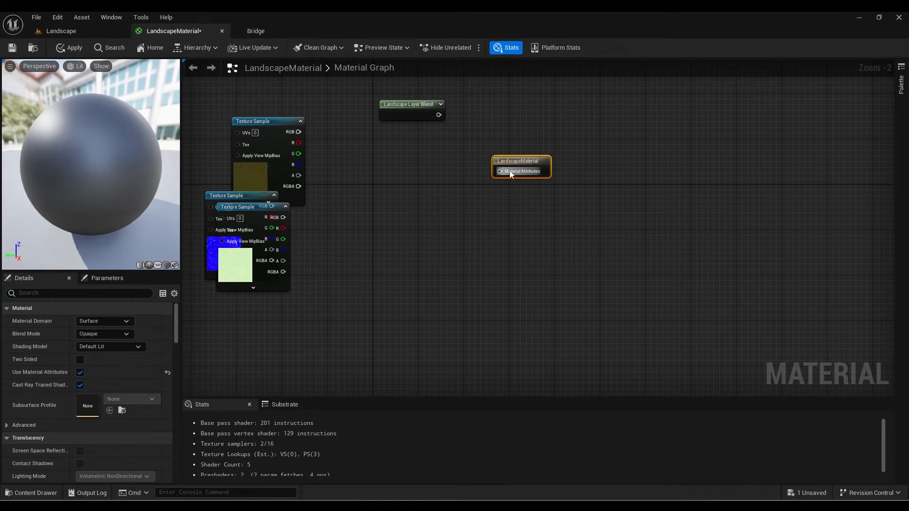
scroll(470, 145, up, 2)
right_drag(423, 172, 479, 223)
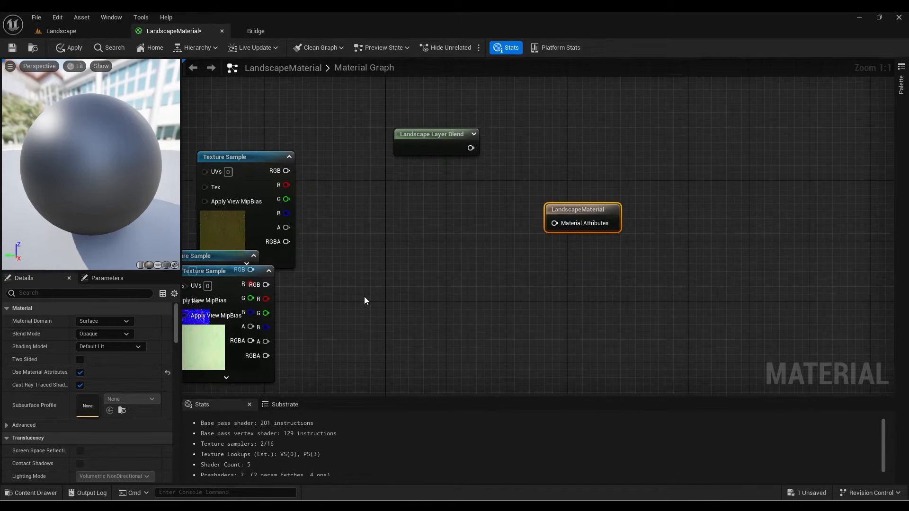
- Add a SetMaterialAttributes node next to the mossy rock colour texture sample
right_click(413, 209)
text(set)
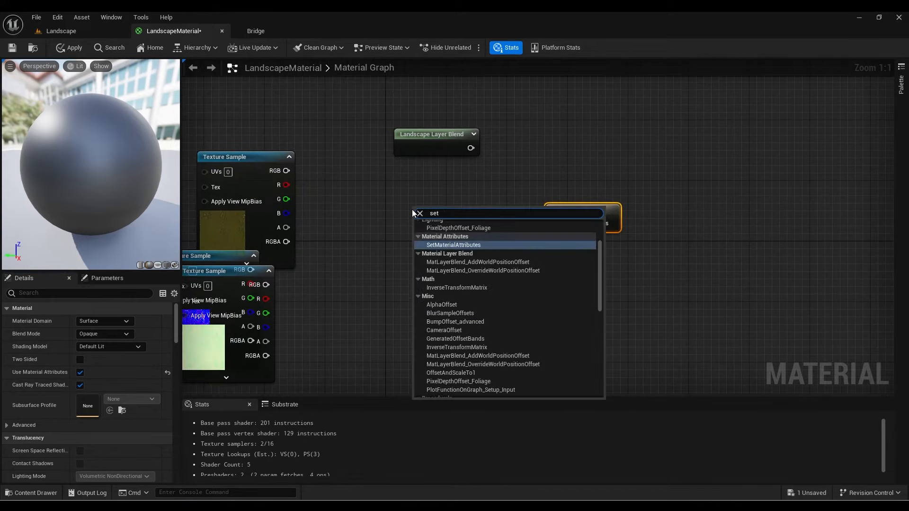
click(439, 245)
right_drag(434, 246, 444, 294)
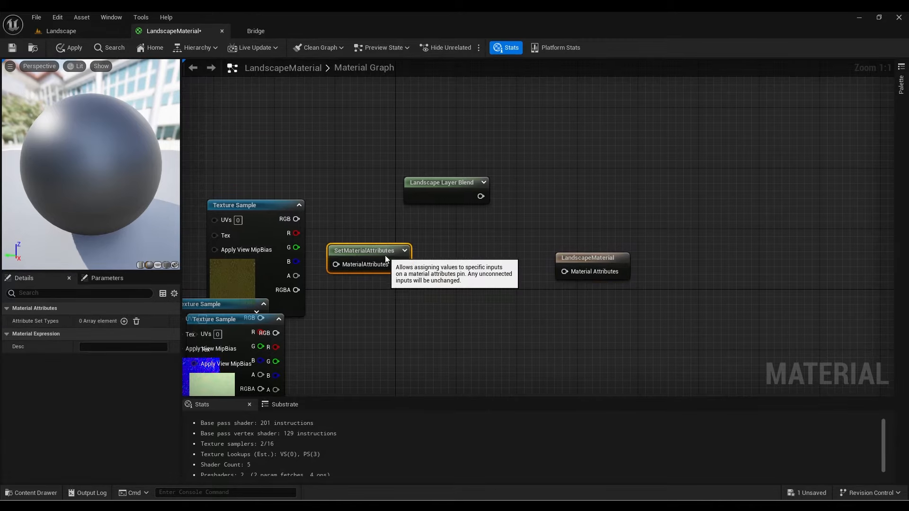
right_drag(385, 258, 435, 247)
- Move the Landscape Layer Blend node farther away from the SetMaterialAttributes node and select it
drag(504, 174, 547, 158)
right_drag(451, 235, 456, 206)
click(427, 212)
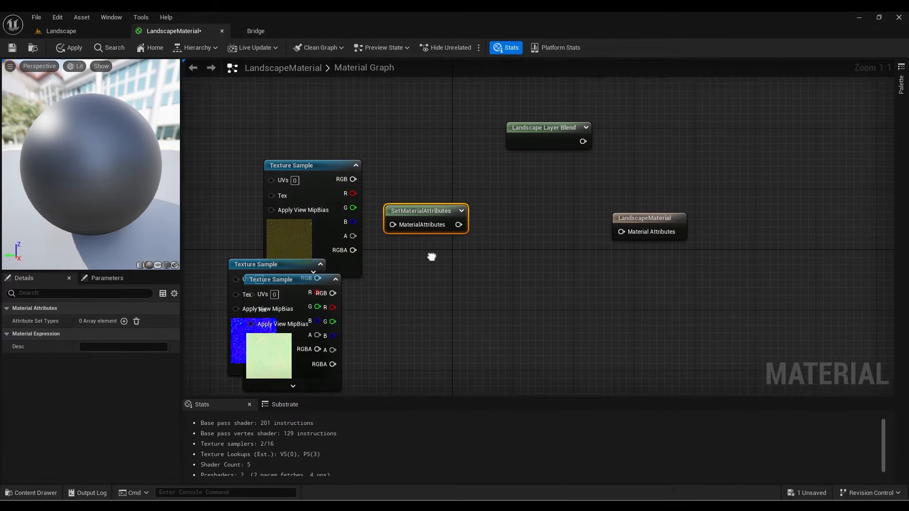
right_drag(430, 256, 450, 286)
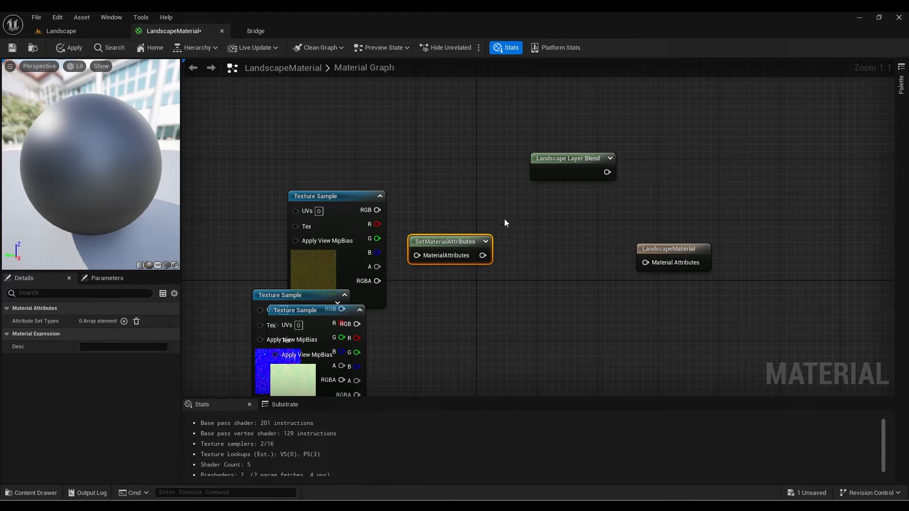
click(555, 167)
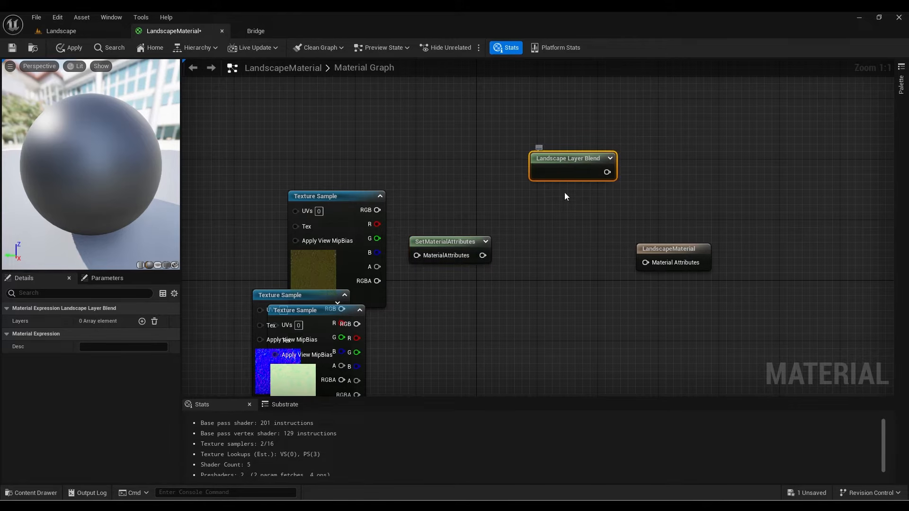
right_drag(575, 265, 487, 302)
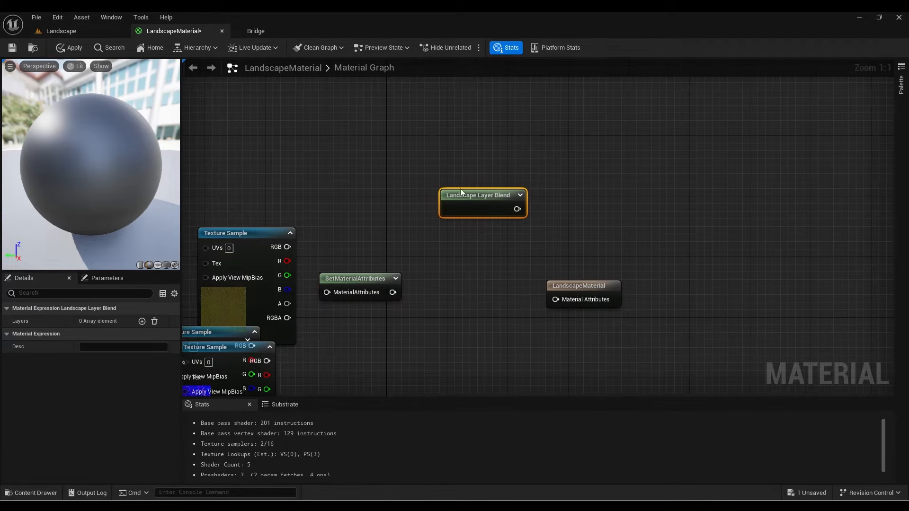
- Connect the Landscape Layer Blend output to the LandscapeMaterial node's Material Attributes and line the blend node up beside it
drag(517, 209, 610, 259)
drag(473, 194, 495, 259)
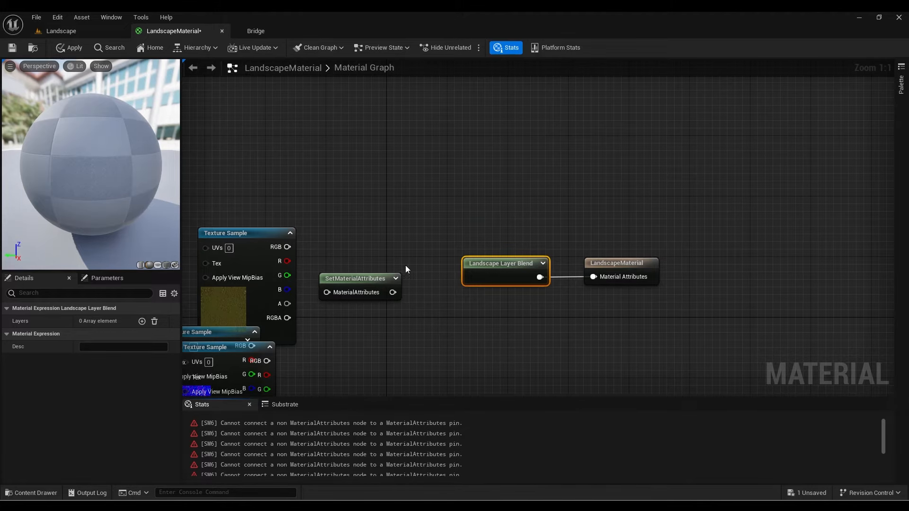
right_drag(406, 268, 401, 238)
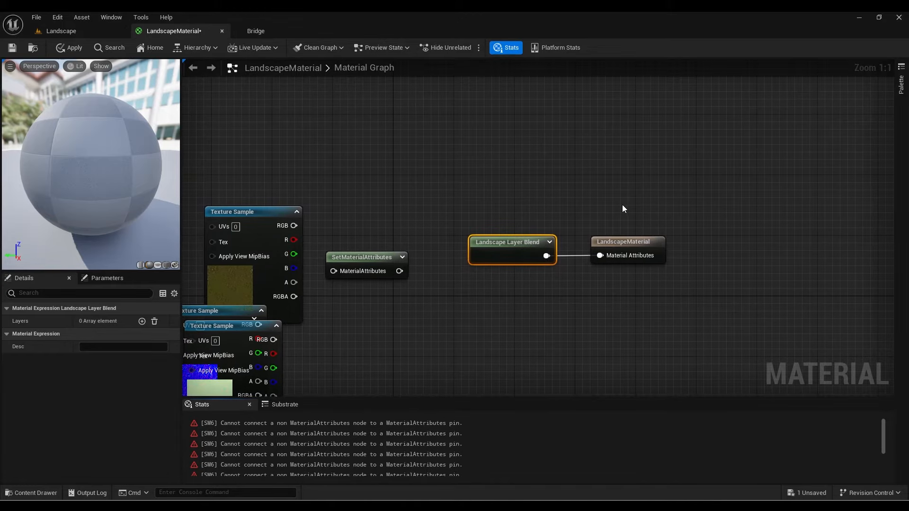
- Add three layer elements to the Landscape Layer Blend node
click(505, 204)
click(499, 243)
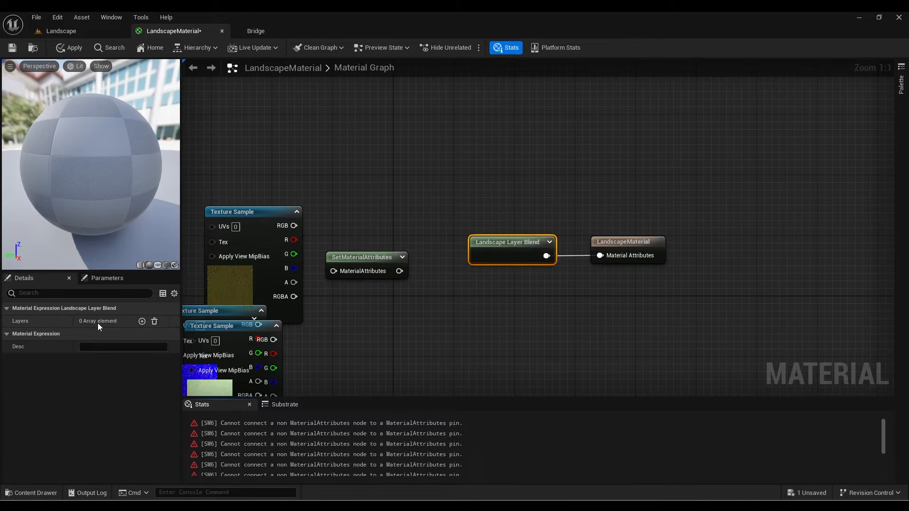
click(141, 322)
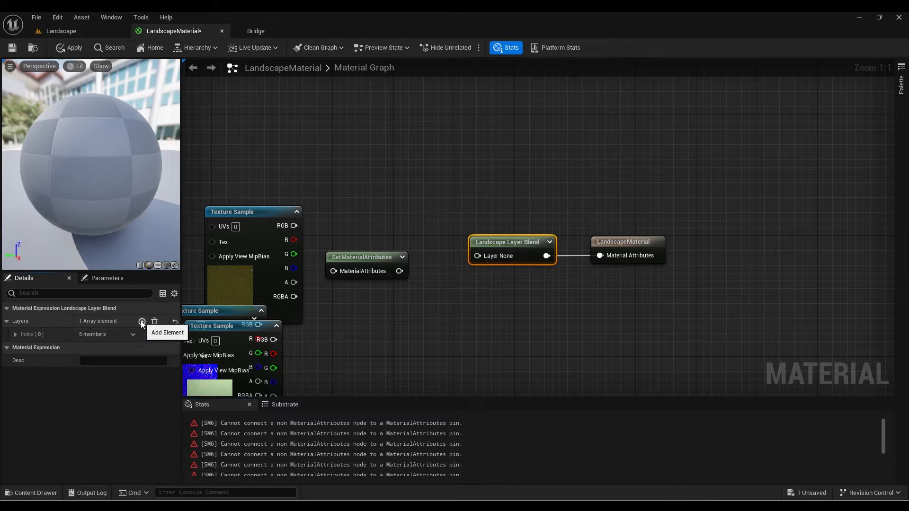
click(142, 322)
click(141, 321)
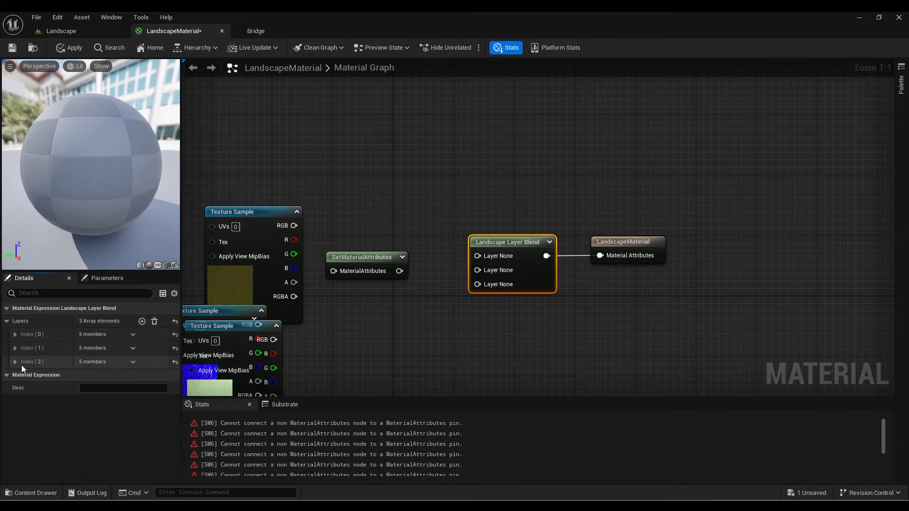
- Name the first layer of the Landscape Layer Blend node Grass
click(13, 334)
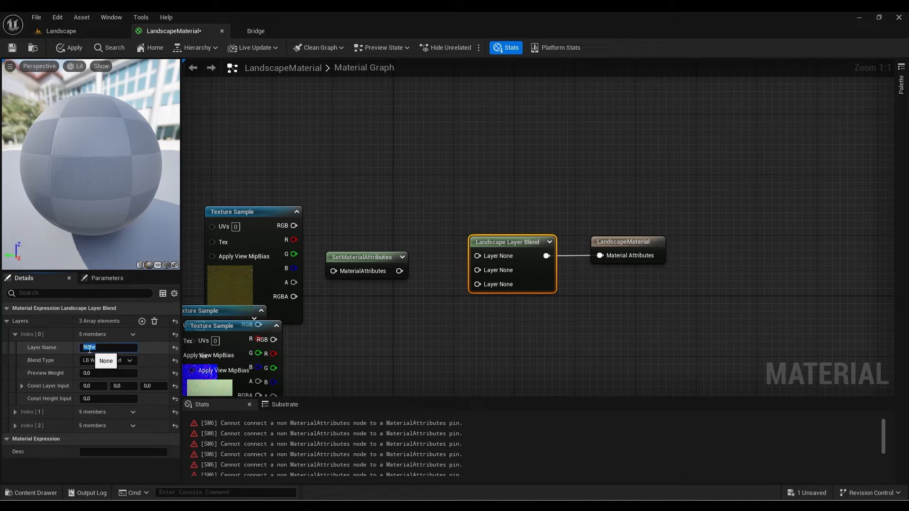
click(90, 349)
text(Grass)
click(381, 347)
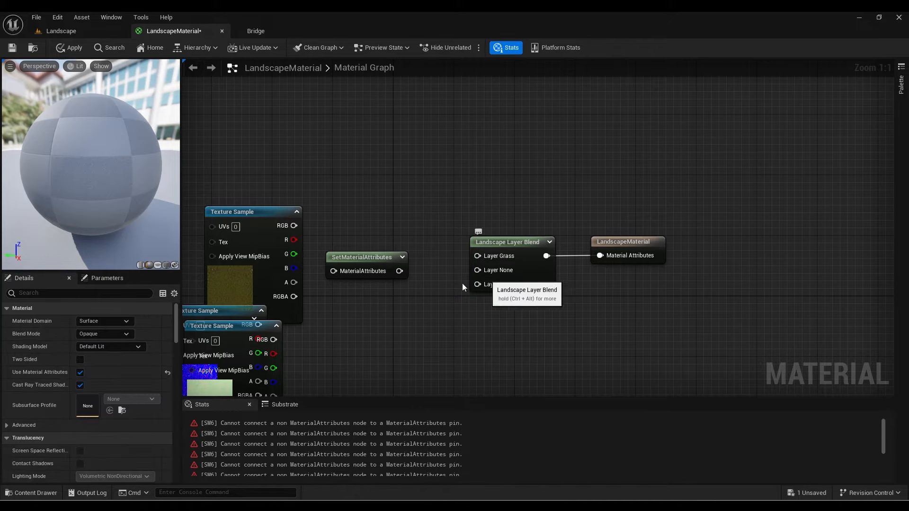
click(7, 309)
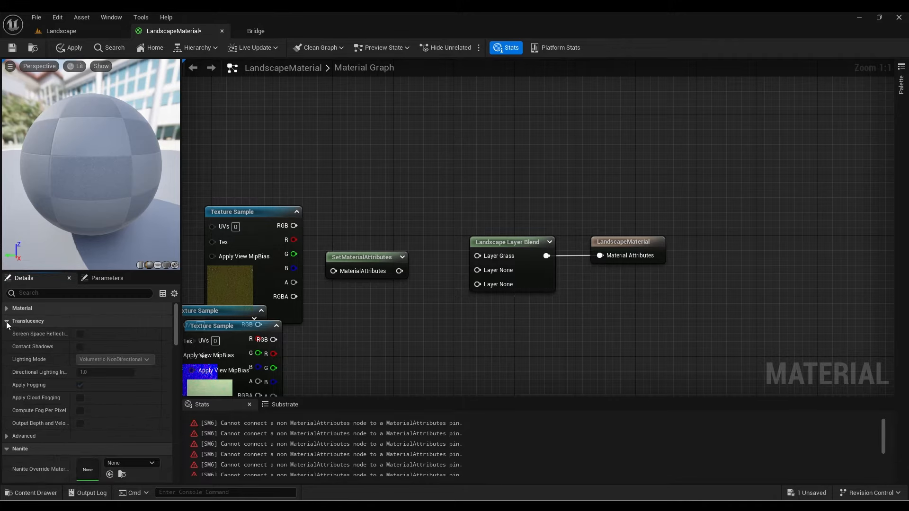
click(7, 325)
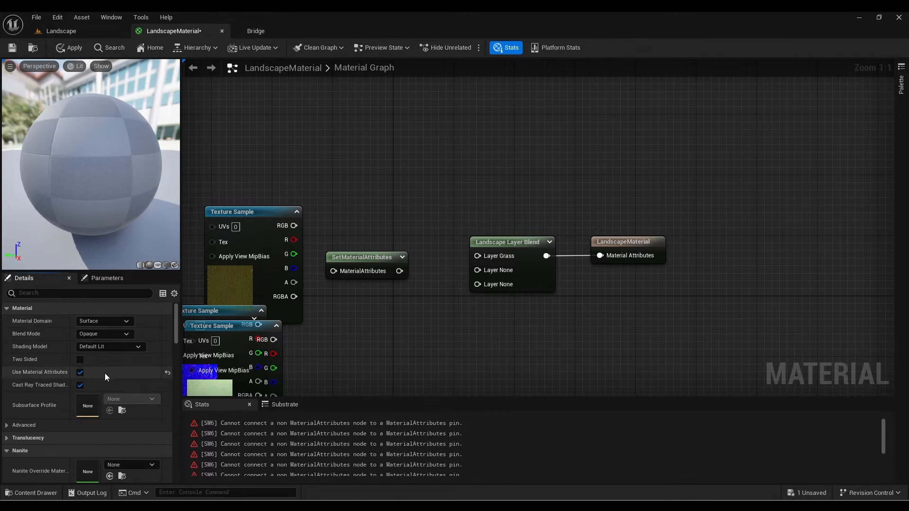
scroll(104, 373, down, 3)
- Name the second layer of the Landscape Layer Blend node Rock
click(495, 243)
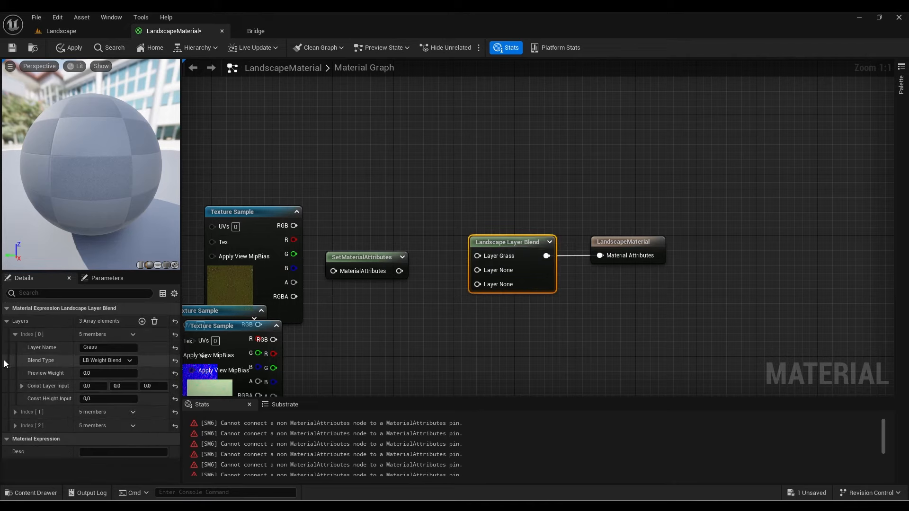
click(16, 334)
click(16, 348)
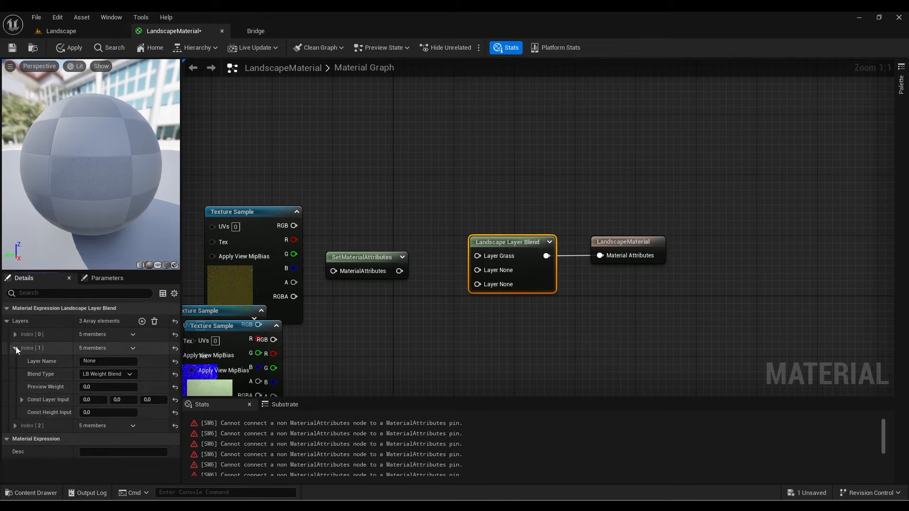
click(109, 362)
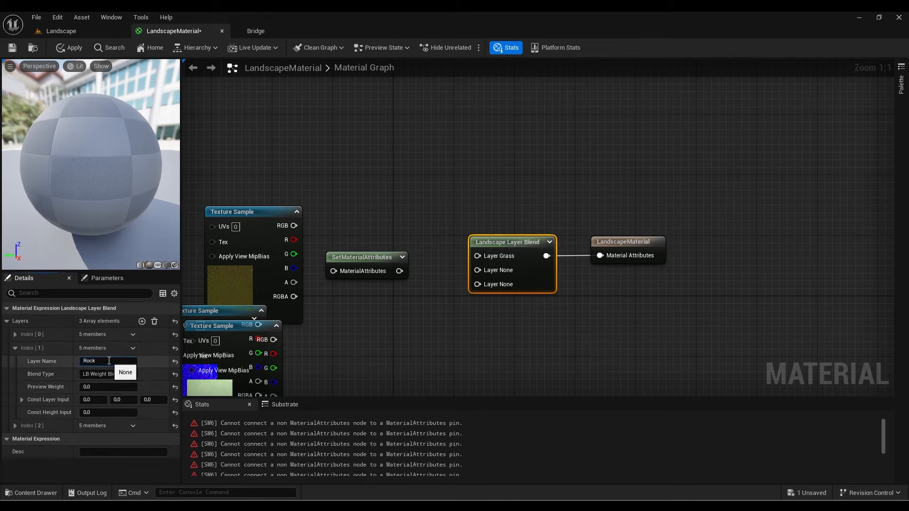
click(381, 343)
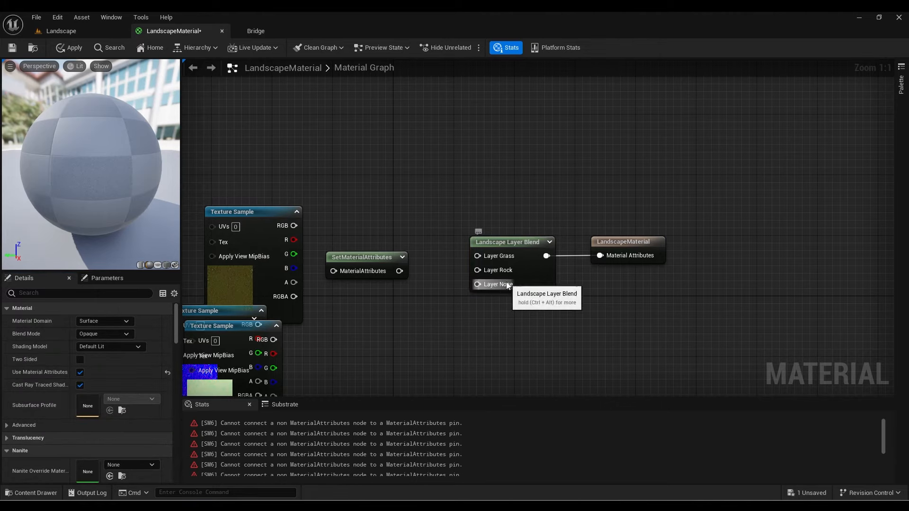
- Name the third layer of the Landscape Layer Blend node Snow
click(521, 271)
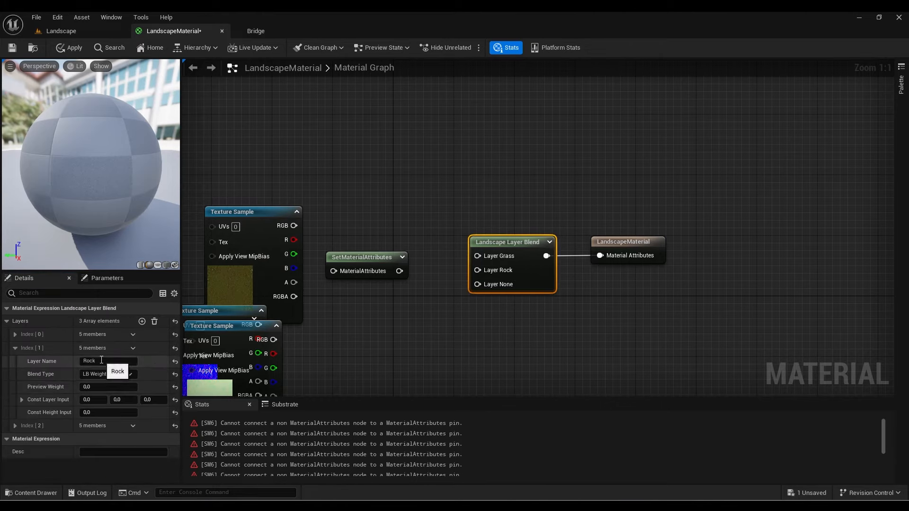
click(15, 348)
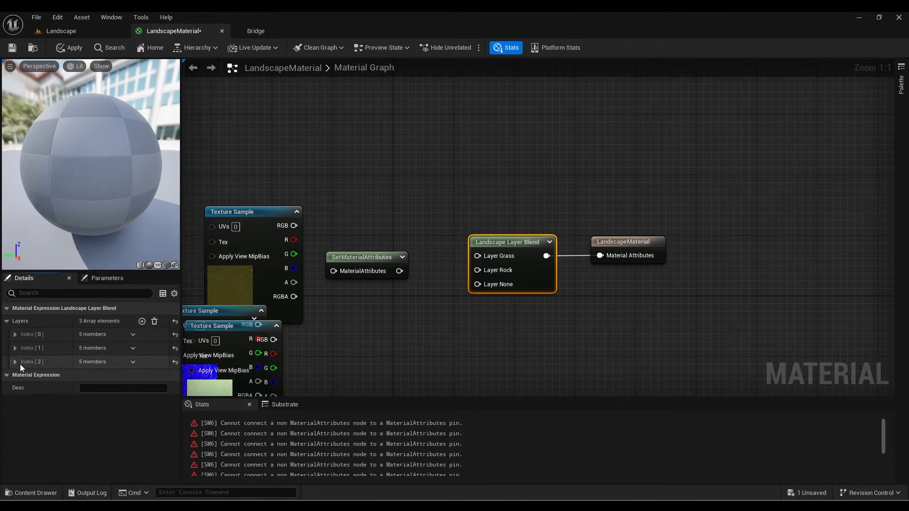
click(17, 363)
double_click(108, 375)
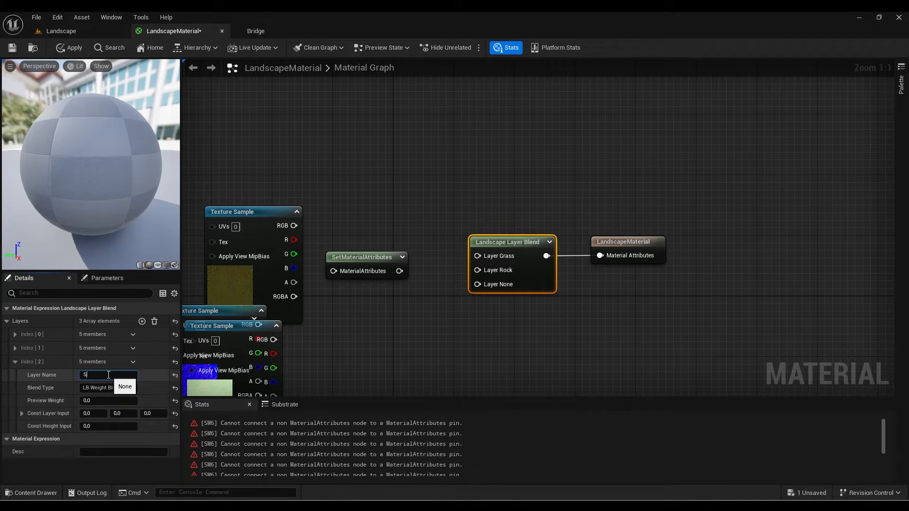
text(Snow)
click(395, 362)
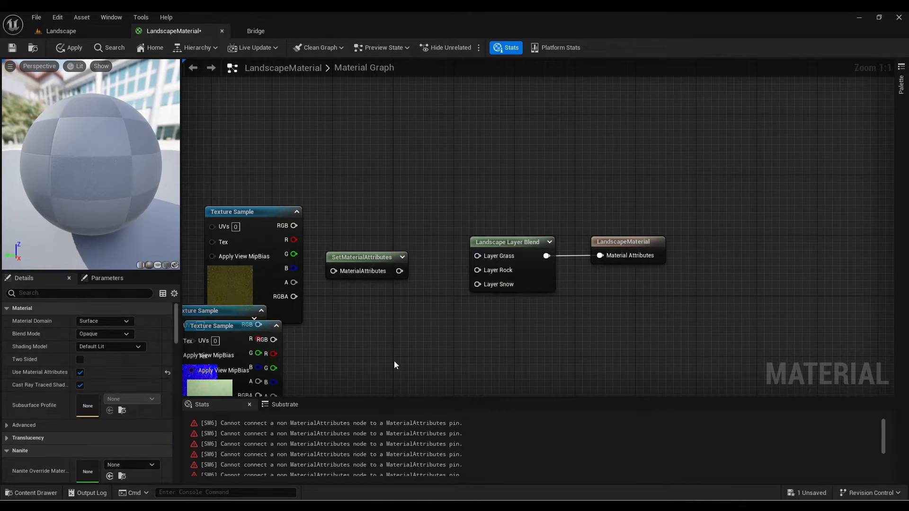
- Move the LandscapeMaterial result node farther from the Landscape Layer Blend node and shift the SetMaterialAttributes node slightly
right_drag(476, 309, 369, 295)
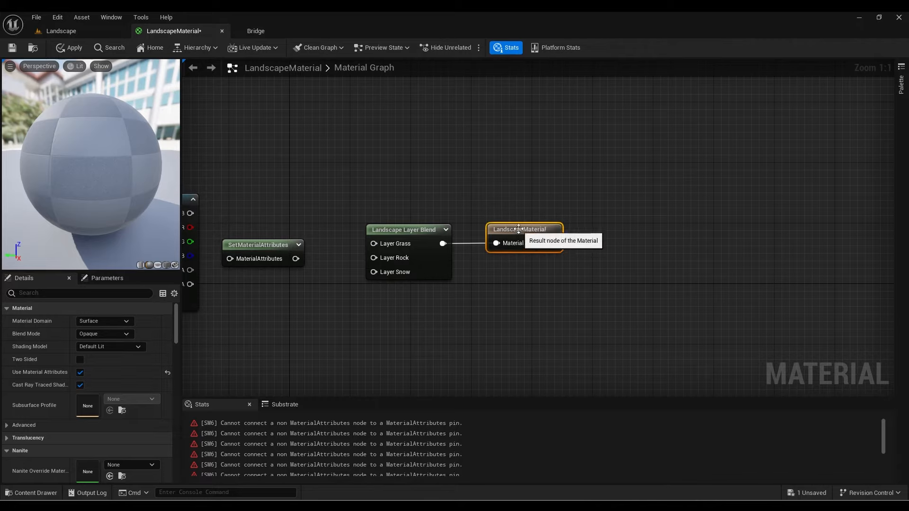
drag(523, 235, 553, 236)
right_drag(341, 319, 413, 344)
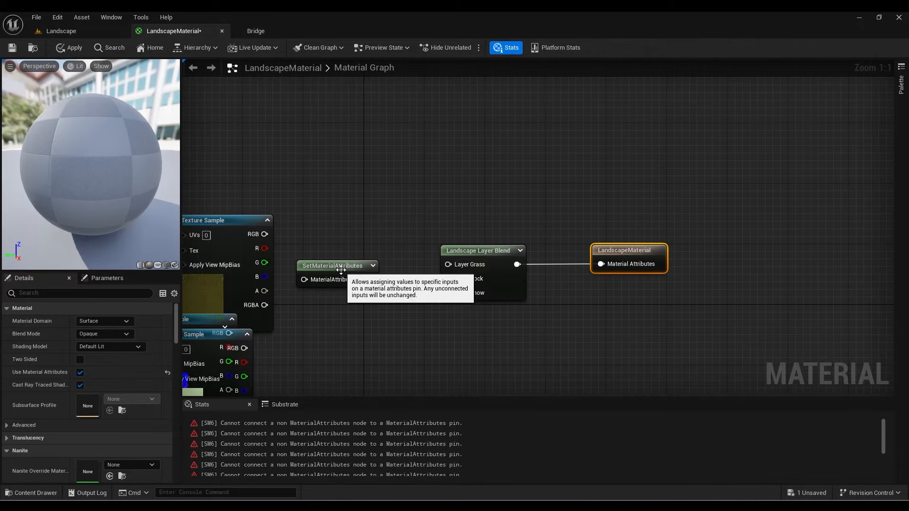
drag(303, 268, 316, 268)
right_drag(353, 260, 404, 235)
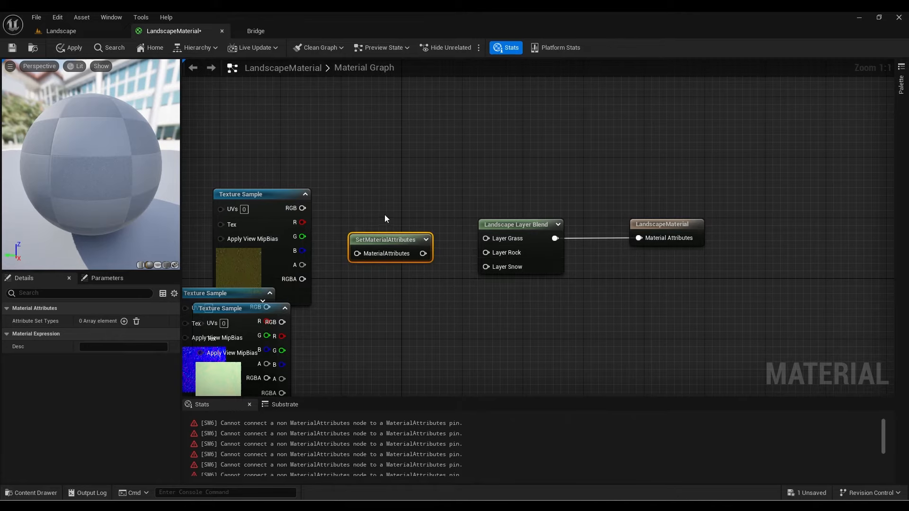
- Duplicate the SetMaterialAttributes node twice and stack the two copies below the original
key(ctrl+d)
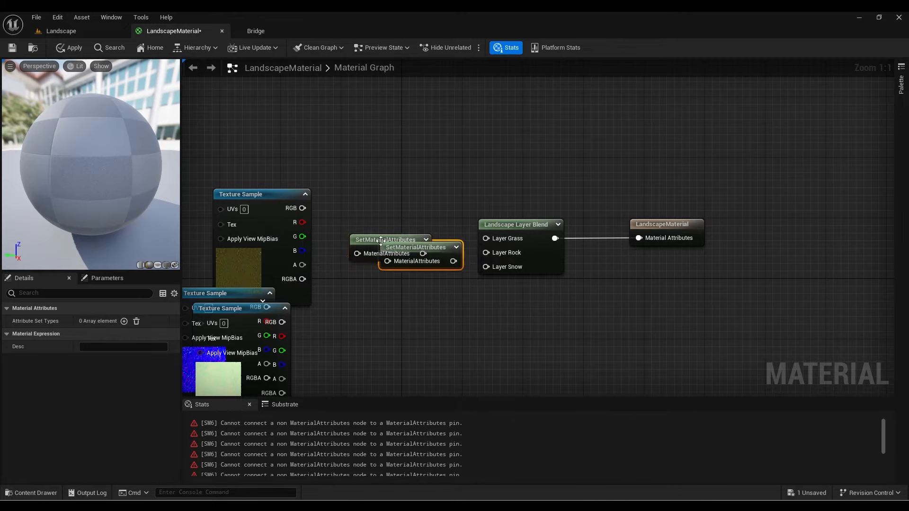
key(ctrl+d)
drag(419, 247, 412, 351)
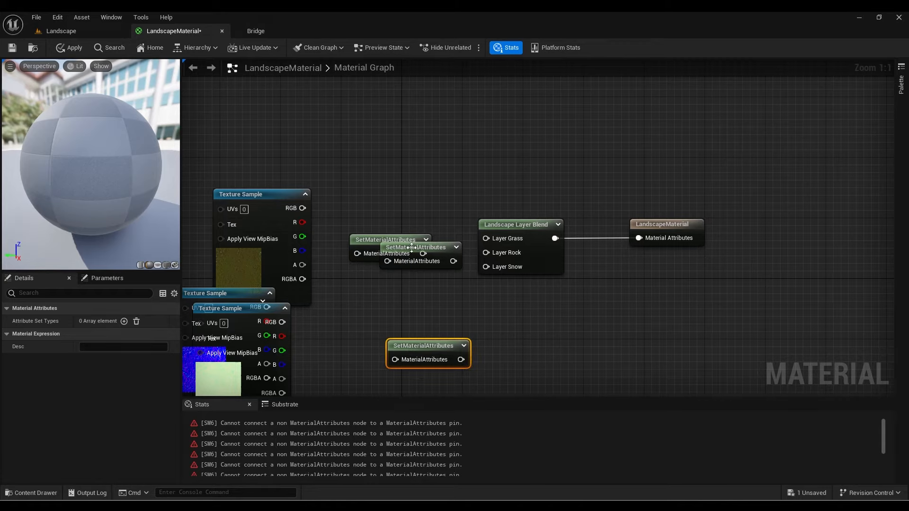
drag(412, 247, 421, 315)
right_drag(452, 284, 510, 287)
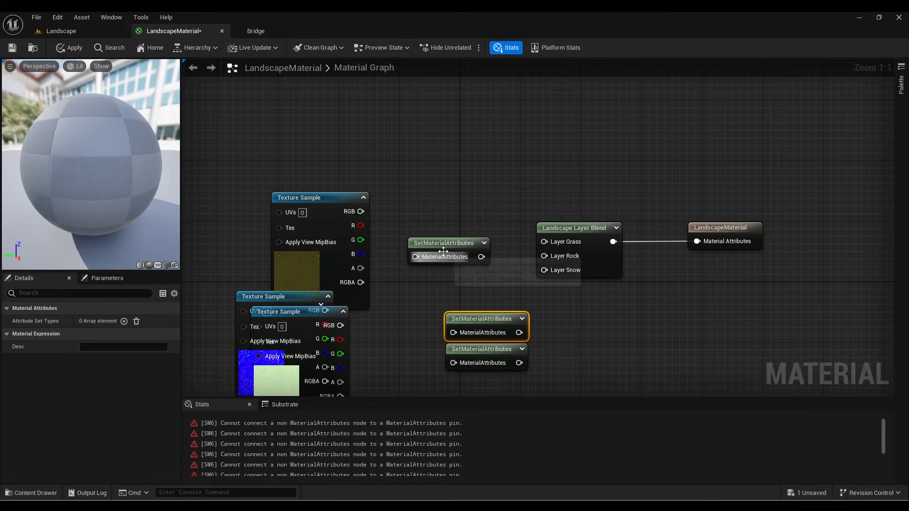
- Connect the original SetMaterialAttributes node to the Layer Grass input and move its two copies below the Landscape Layer Blend node
drag(469, 245, 547, 242)
right_drag(465, 285, 515, 245)
drag(525, 246, 502, 316)
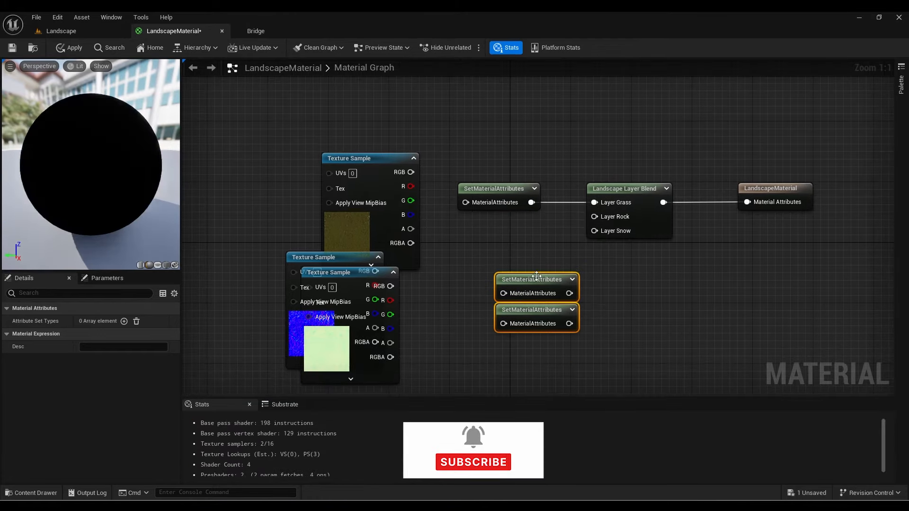
drag(536, 276, 672, 268)
right_drag(672, 268, 638, 329)
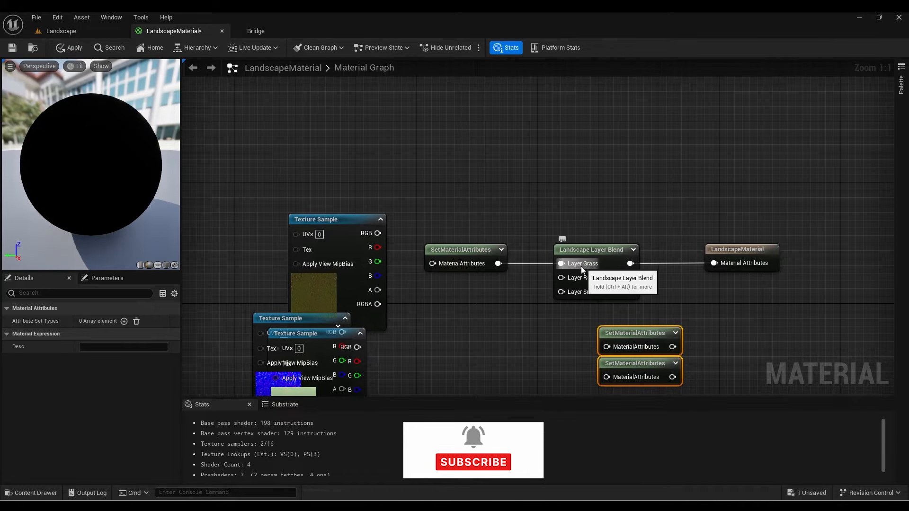
- Add the BaseColor, Metallic, Specular and Roughness attributes to the SetMaterialAttributes node that feeds the Grass layer
click(462, 265)
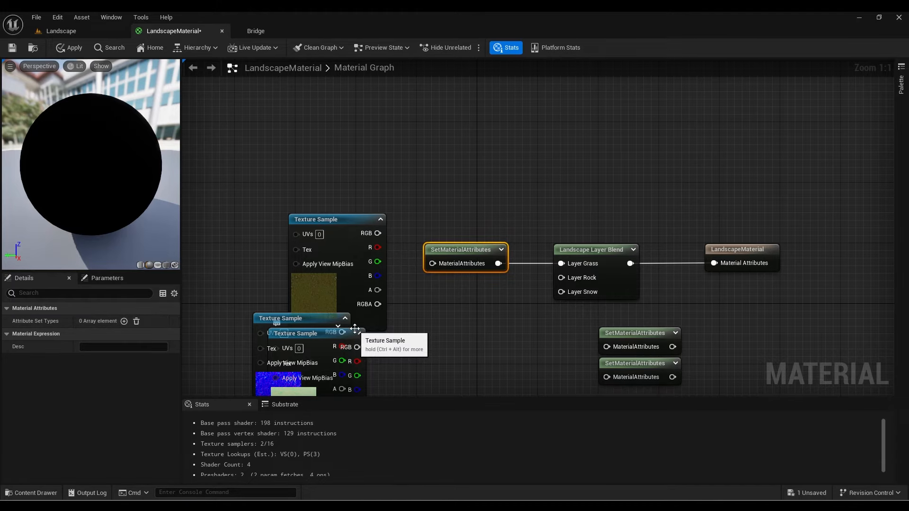
right_drag(355, 330, 296, 335)
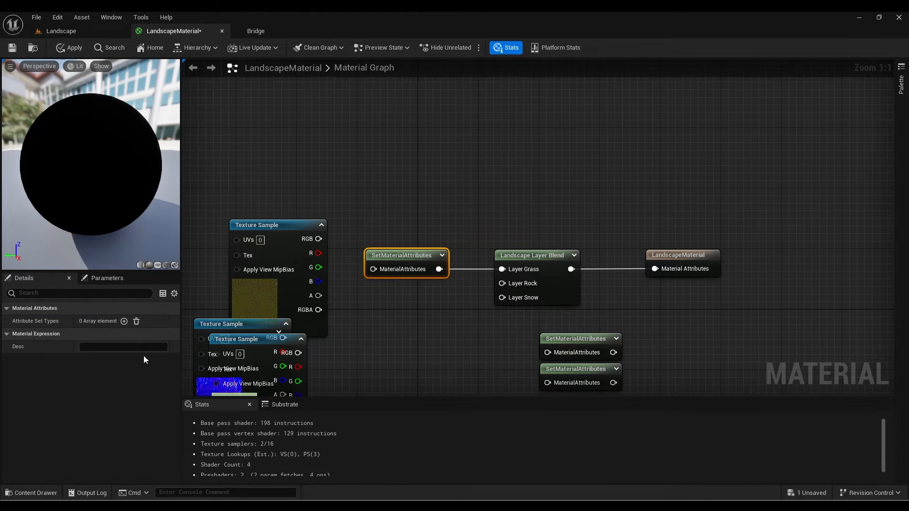
click(123, 323)
click(7, 321)
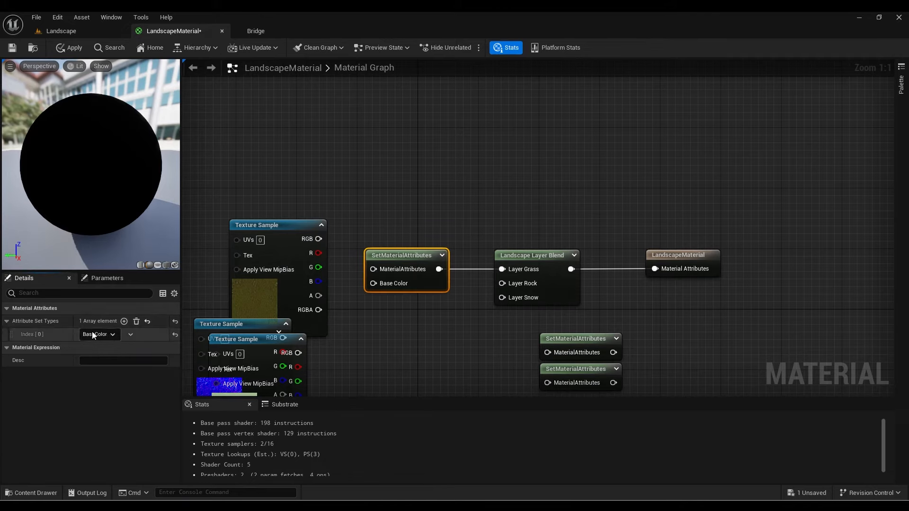
click(125, 322)
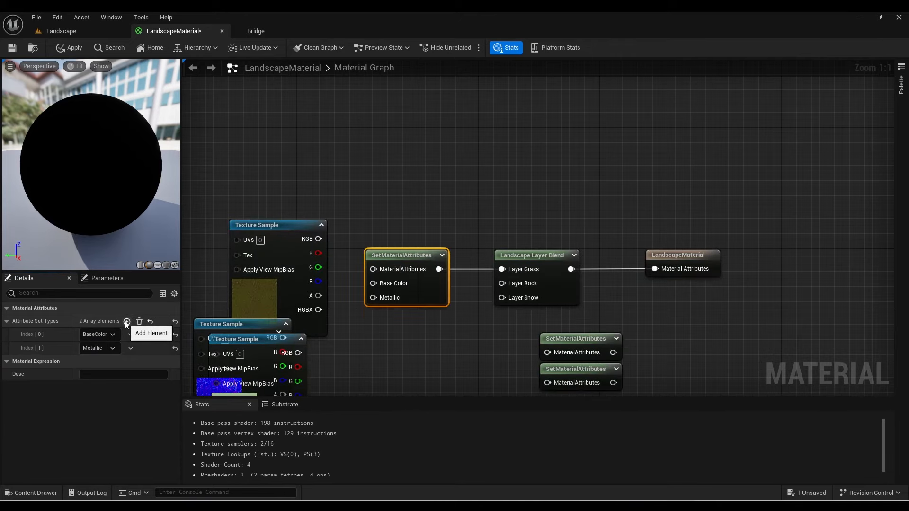
click(126, 322)
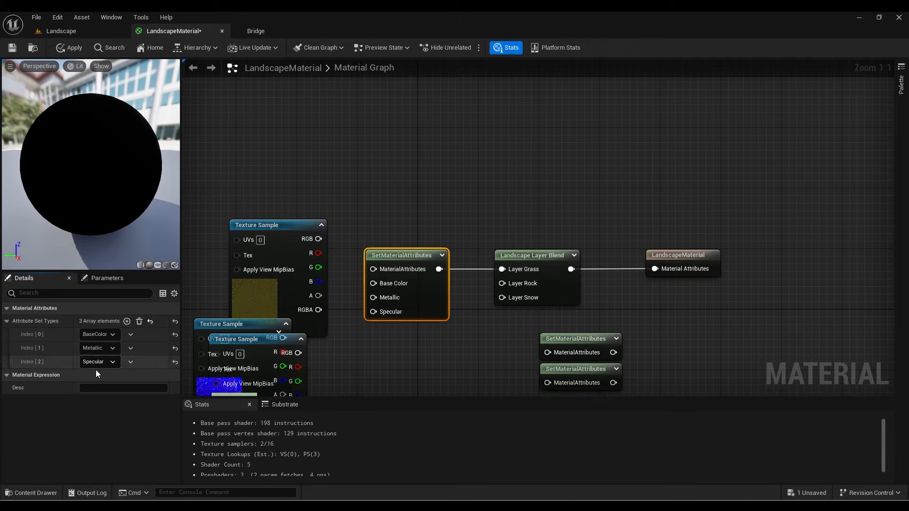
click(127, 321)
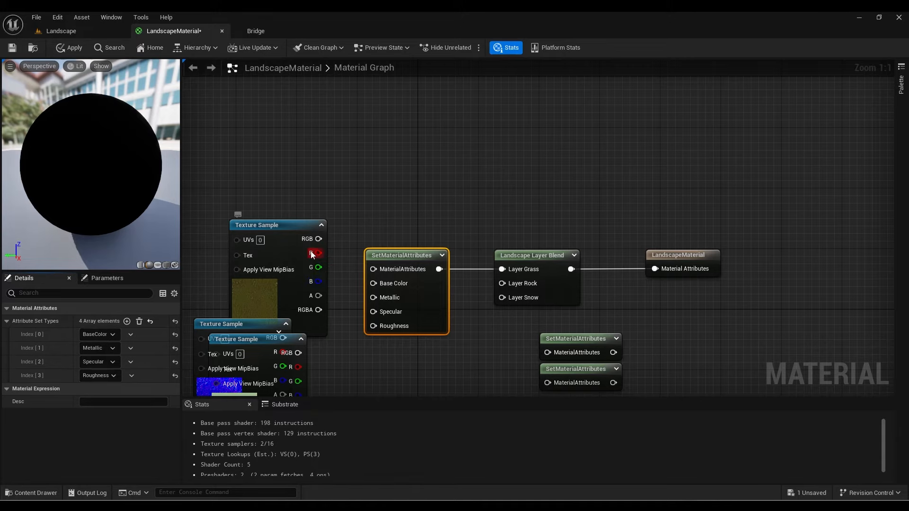
- Connect the mossy colour texture's RGB output to Base Color, move that texture sample farther away, and select the Grass layer's SetMaterialAttributes node
drag(319, 239, 330, 276)
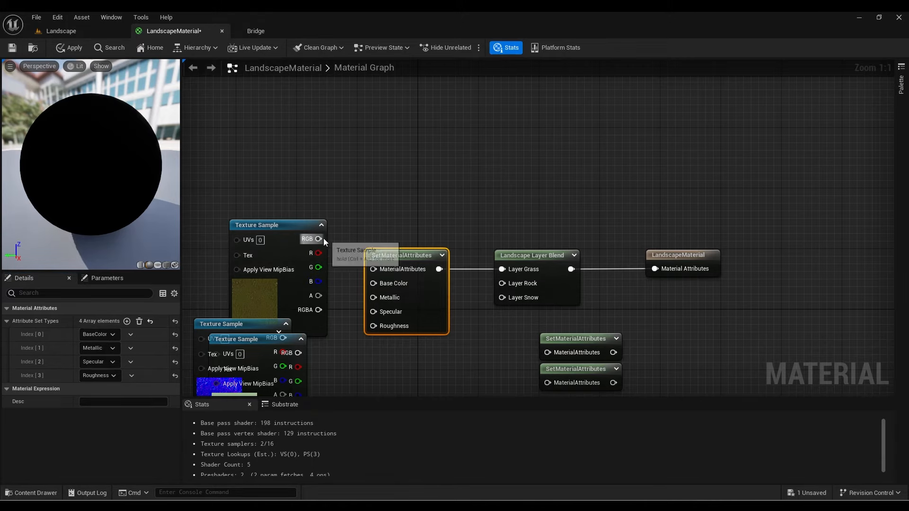
drag(324, 241, 371, 287)
right_drag(330, 283, 383, 231)
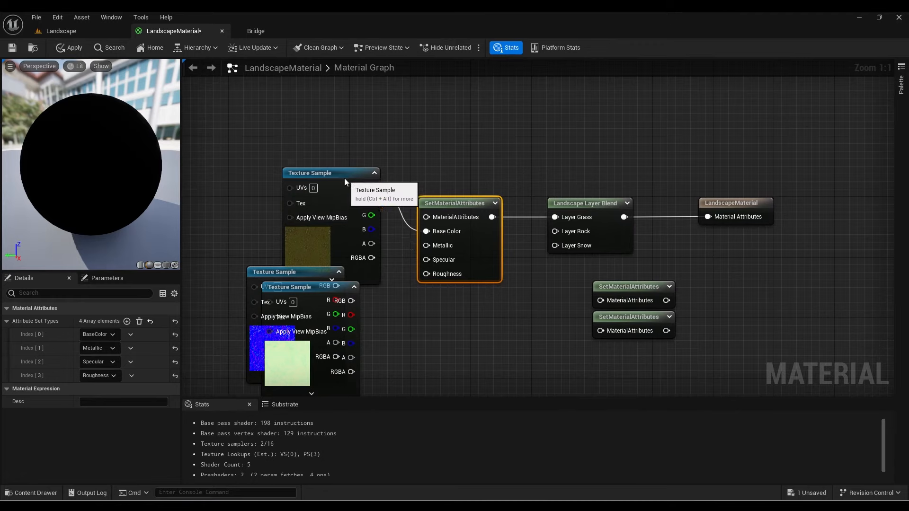
drag(345, 178, 260, 138)
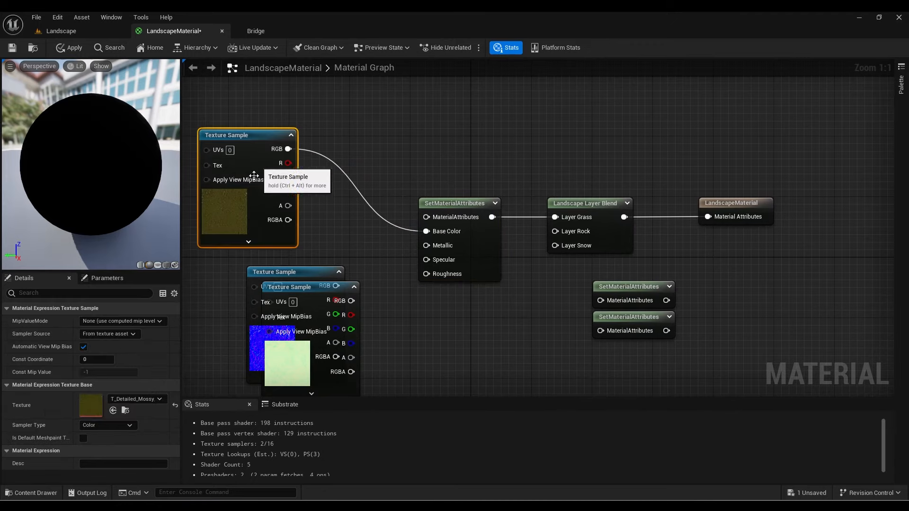
click(430, 199)
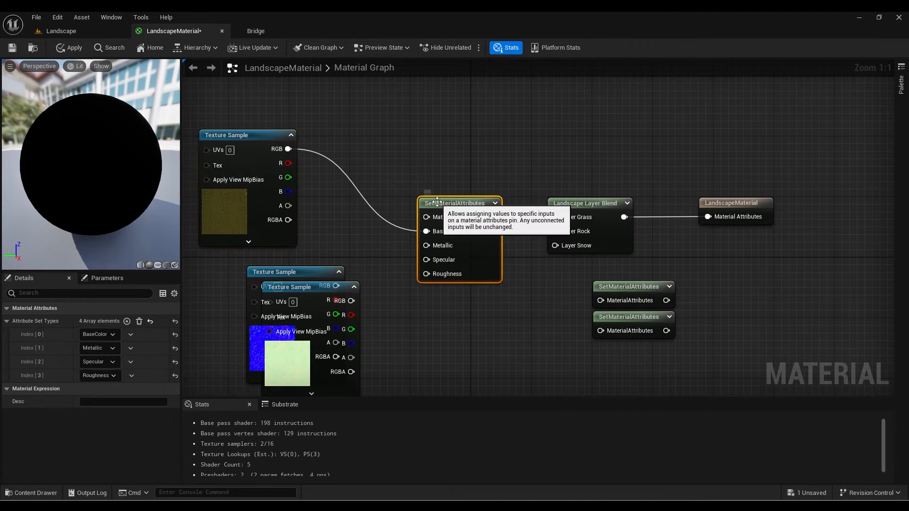
- Replace the Metallic attribute with Normal on the Grass layer's SetMaterialAttributes node and move the green mask texture sample clear of the normal map
click(99, 349)
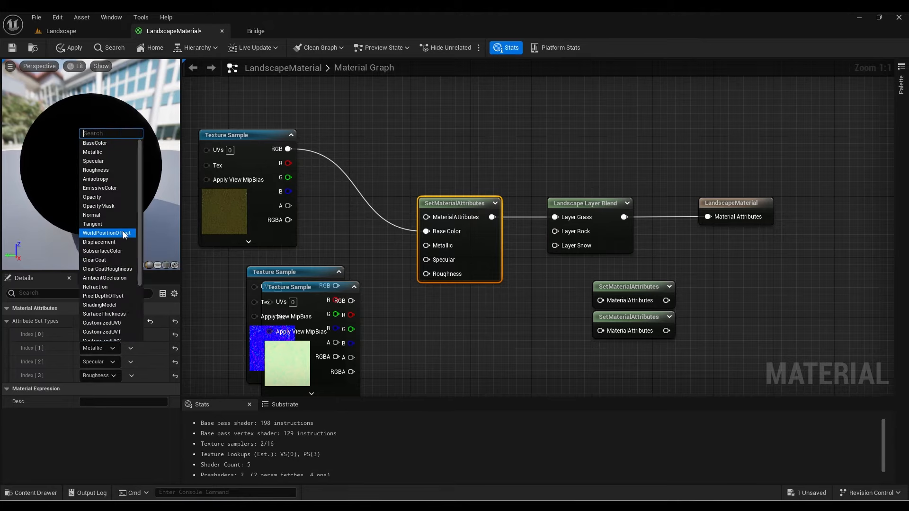
click(106, 216)
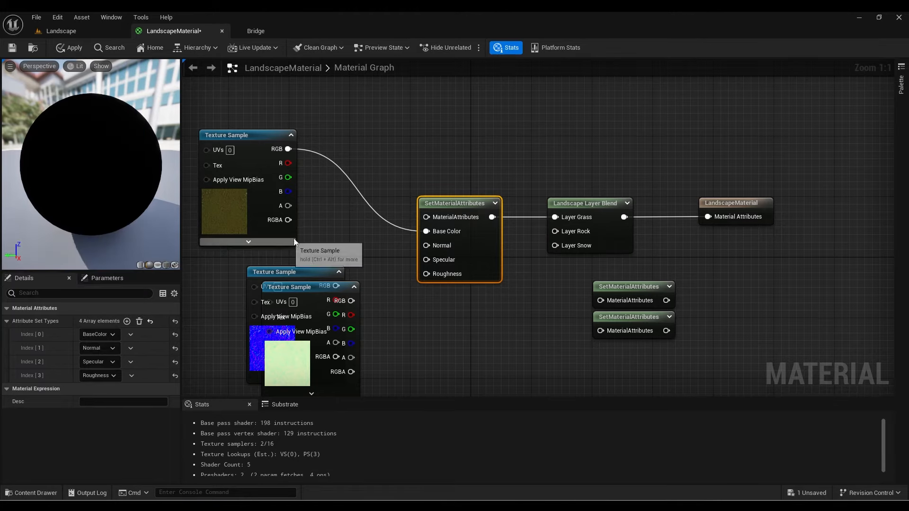
right_drag(315, 276, 332, 227)
drag(330, 245, 321, 336)
right_drag(331, 233, 324, 186)
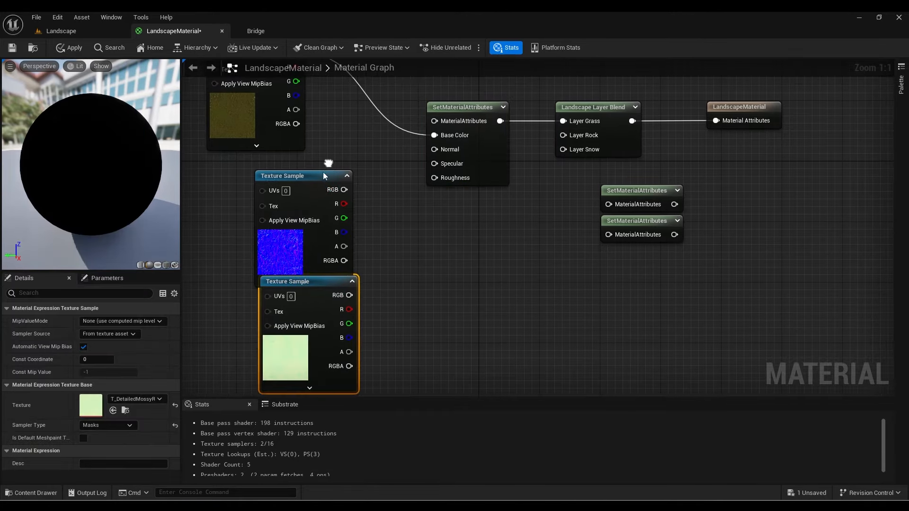
- Connect the mossy normal map's RGB output to Normal and line up its texture sample and the mask sample below the colour texture
drag(319, 178, 440, 152)
right_drag(299, 194, 378, 156)
drag(402, 264, 387, 339)
right_drag(398, 208, 399, 304)
drag(358, 252, 350, 237)
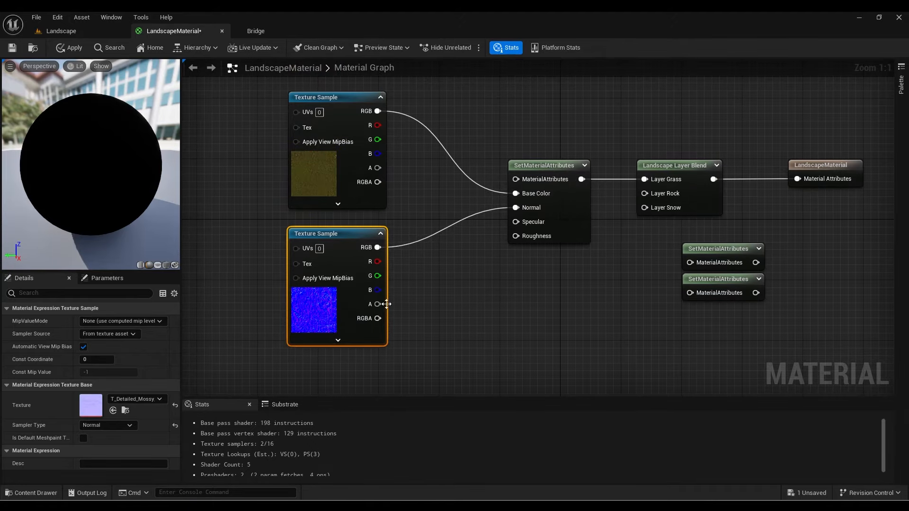
right_drag(387, 304, 396, 205)
drag(397, 319, 336, 295)
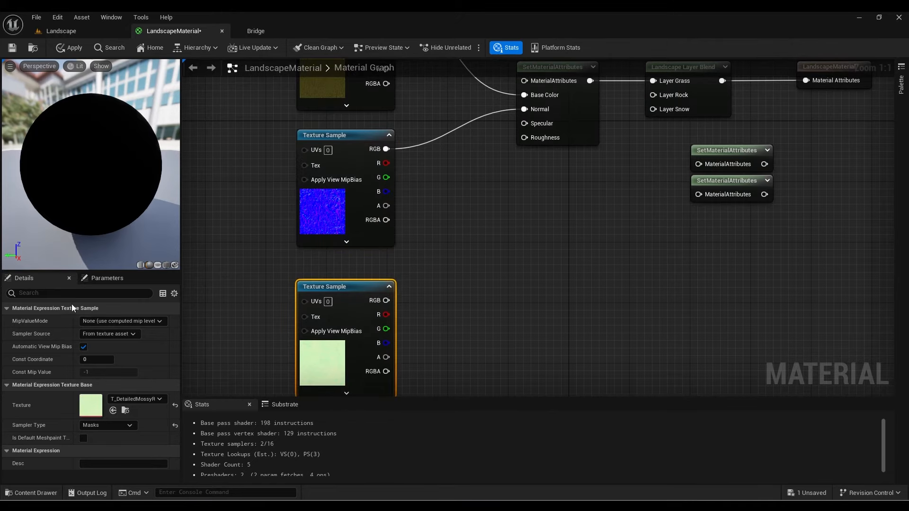
- Connect the mossy colour texture's alpha output to the Roughness input of the Grass layer's SetMaterialAttributes node
click(566, 109)
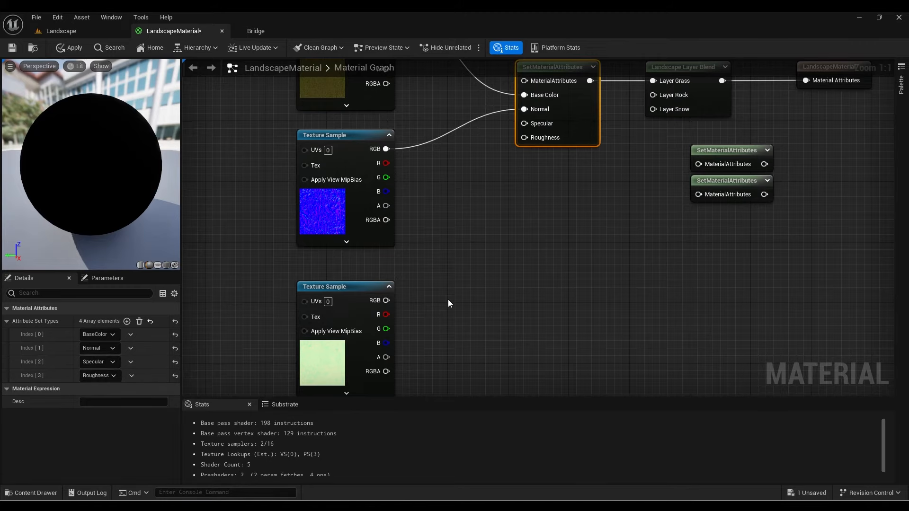
key(Home)
drag(337, 198, 475, 268)
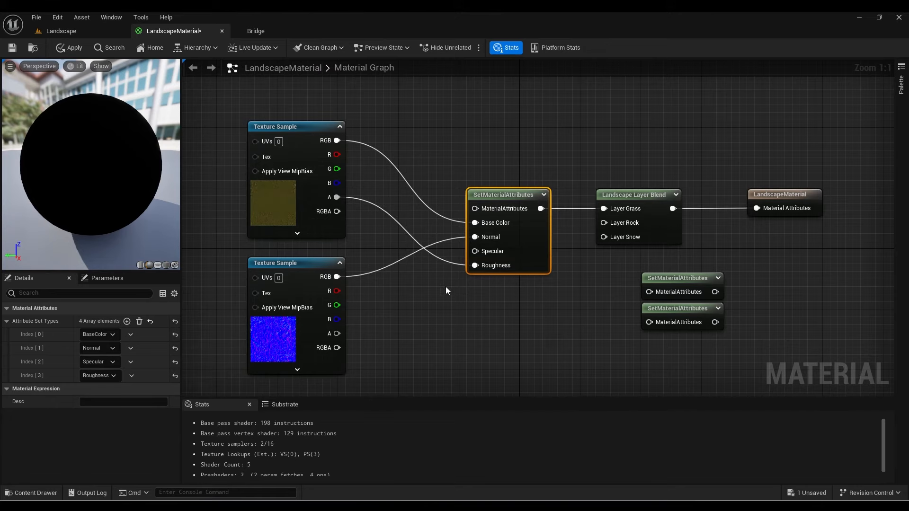
- Connect the mossy mask texture's green channel to the Roughness input of the Grass layer's SetMaterialAttributes node
right_drag(445, 286, 400, 263)
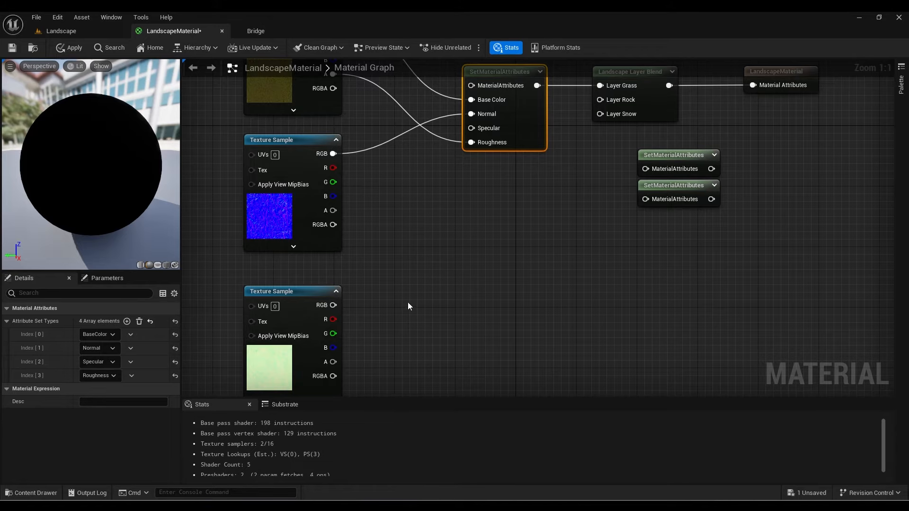
right_drag(409, 305, 422, 321)
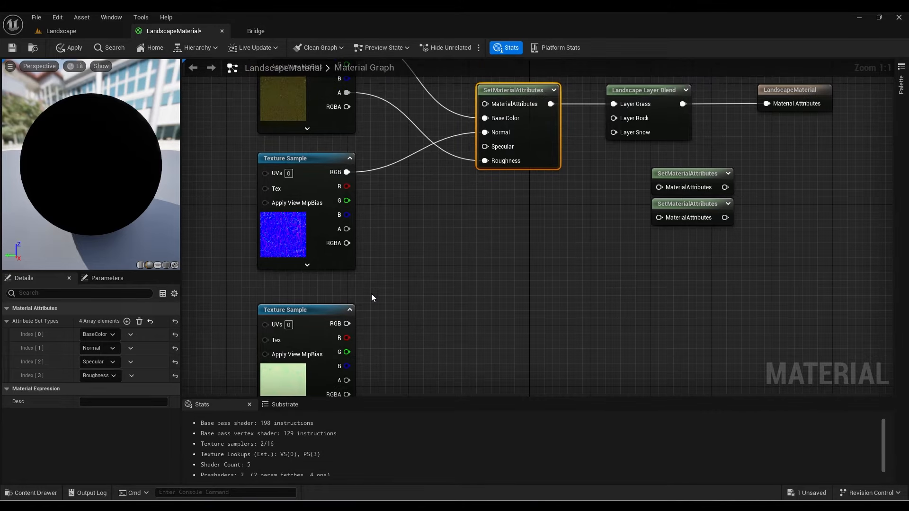
scroll(331, 287, down, 1)
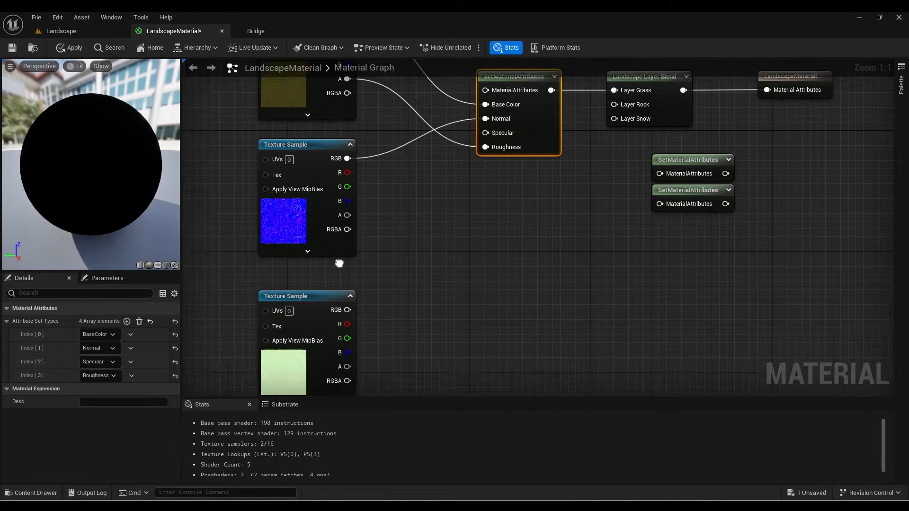
right_drag(331, 287, 279, 264)
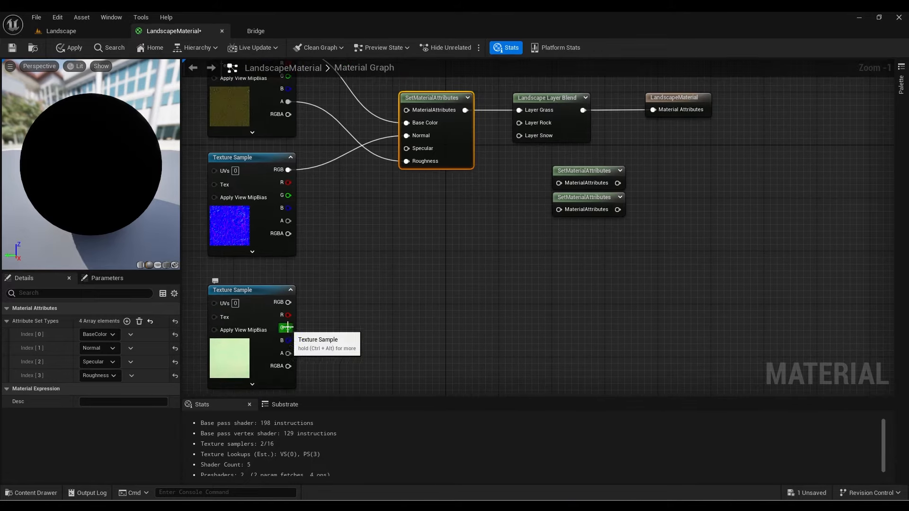
drag(288, 328, 407, 161)
right_drag(295, 117, 322, 158)
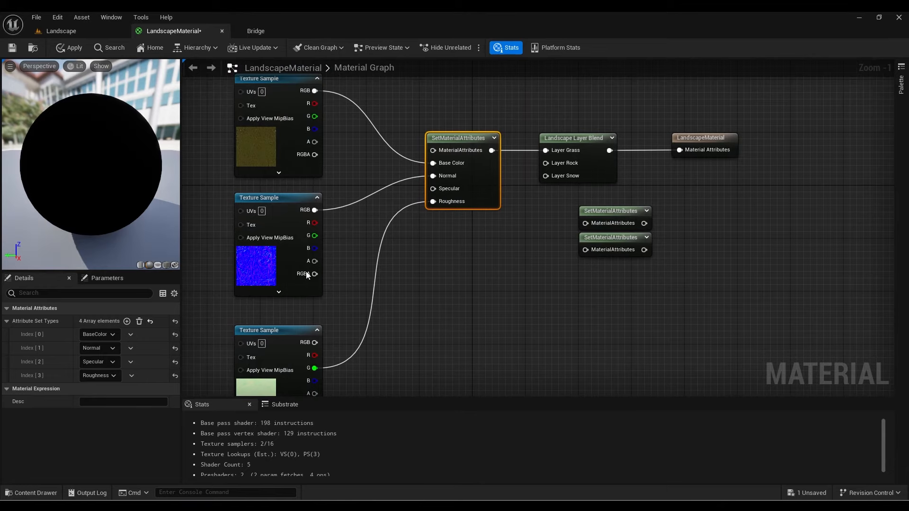
right_drag(266, 380, 254, 334)
right_drag(450, 239, 434, 286)
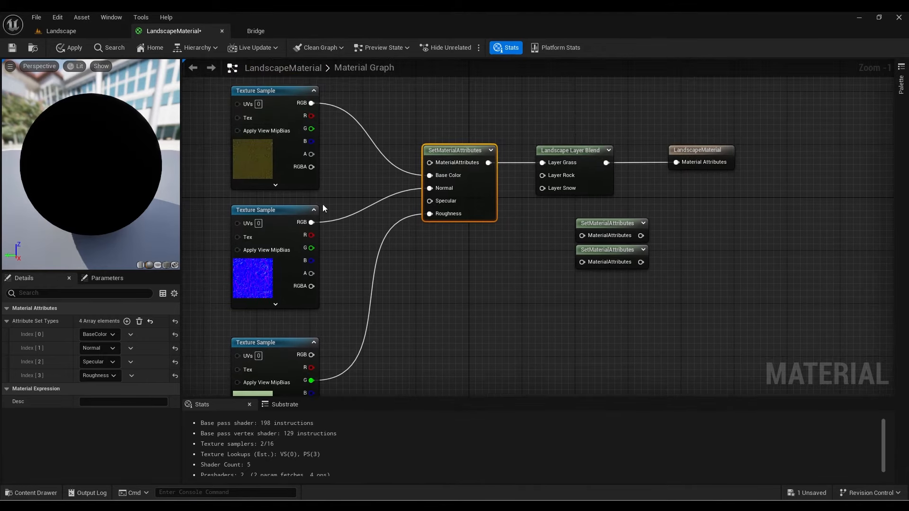
- Move the colour and normal texture samples together to space them away from the mask sample, and apply the material changes
right_drag(362, 197, 411, 188)
scroll(381, 235, down, 1)
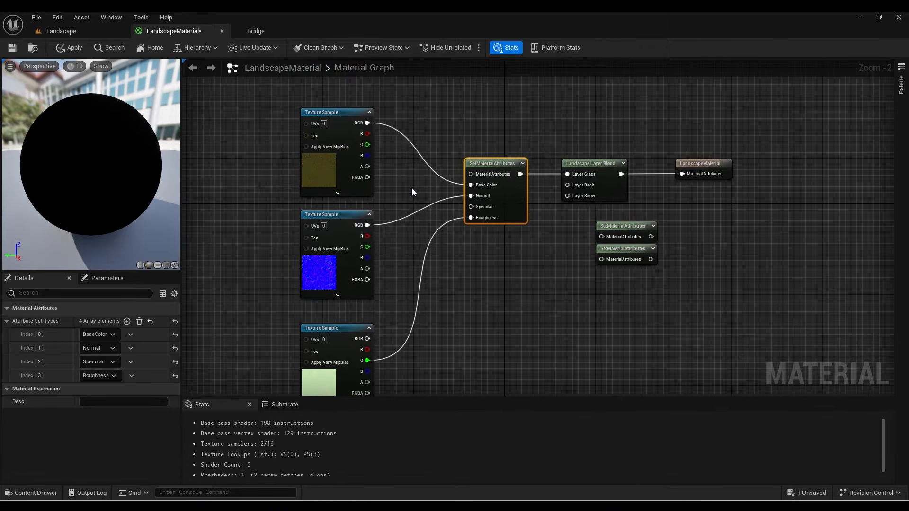
drag(377, 89, 321, 176)
right_drag(426, 206, 337, 251)
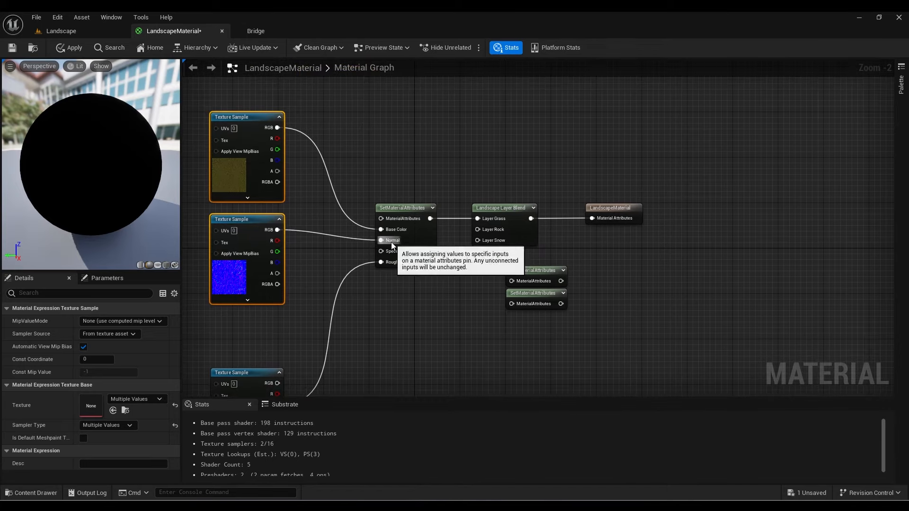
scroll(391, 243, down, 1)
right_drag(391, 243, 447, 217)
scroll(392, 233, up, 2)
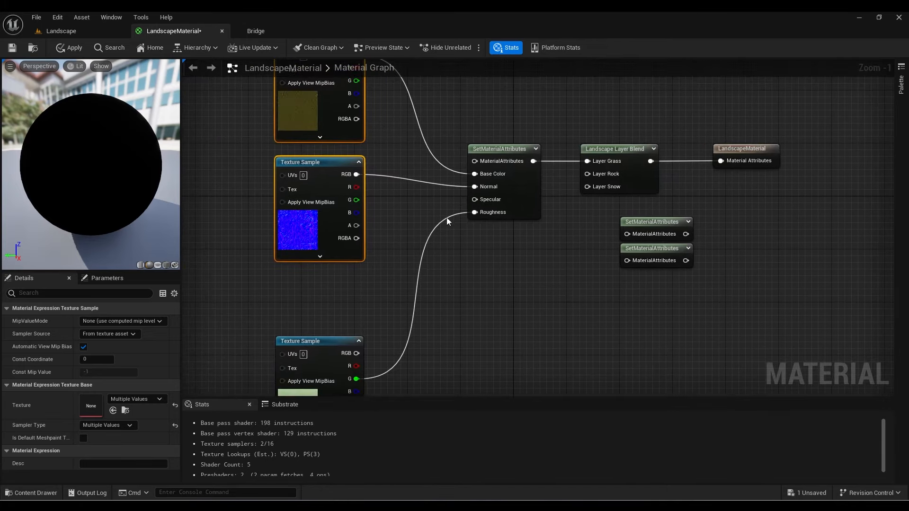
right_drag(499, 262, 497, 243)
scroll(457, 284, down, 1)
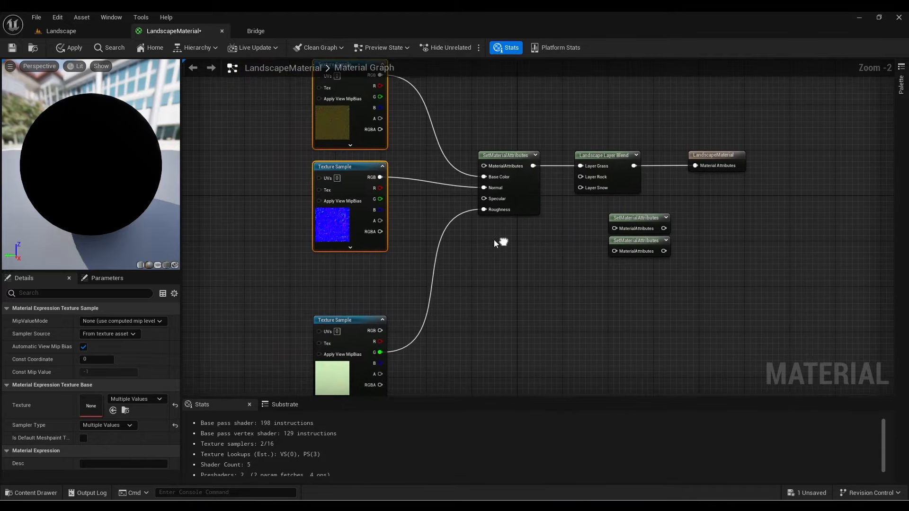
click(68, 49)
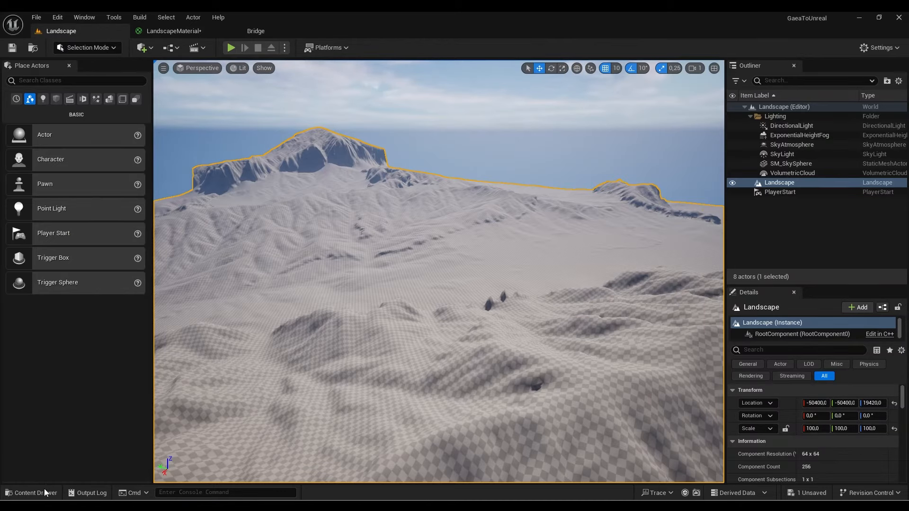
- Browse to the project's top-level Content folder from the level editor and select the Landscape level asset
click(44, 493)
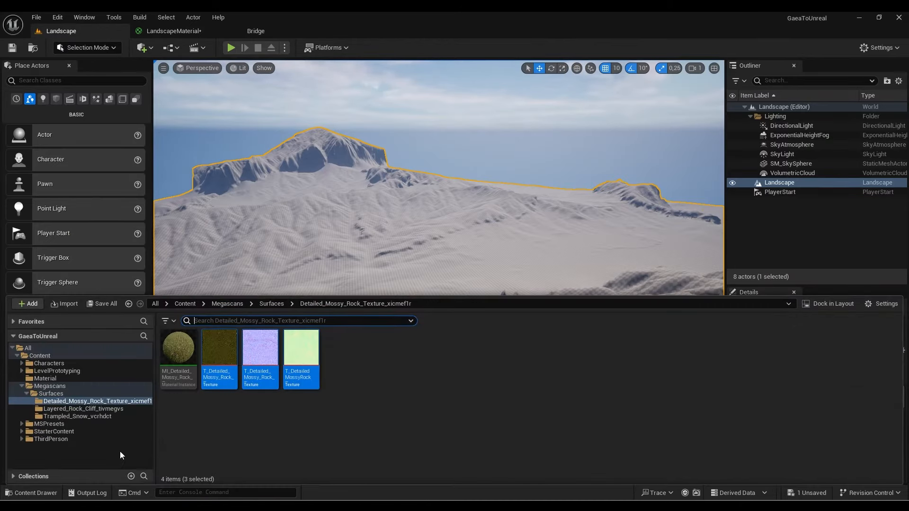
click(182, 304)
click(464, 355)
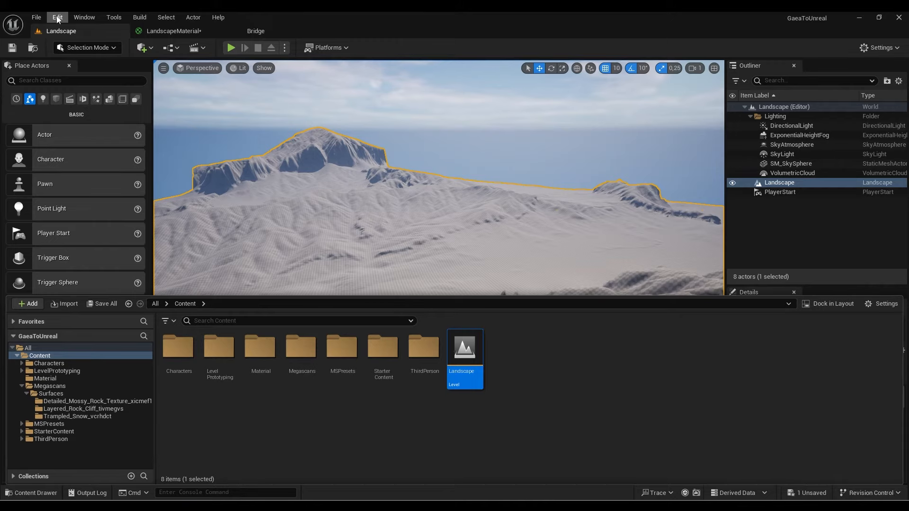
- Load the UE4 Classic Layout for the editor and dismiss the new plugins notification
click(84, 17)
mouse_move(148, 303)
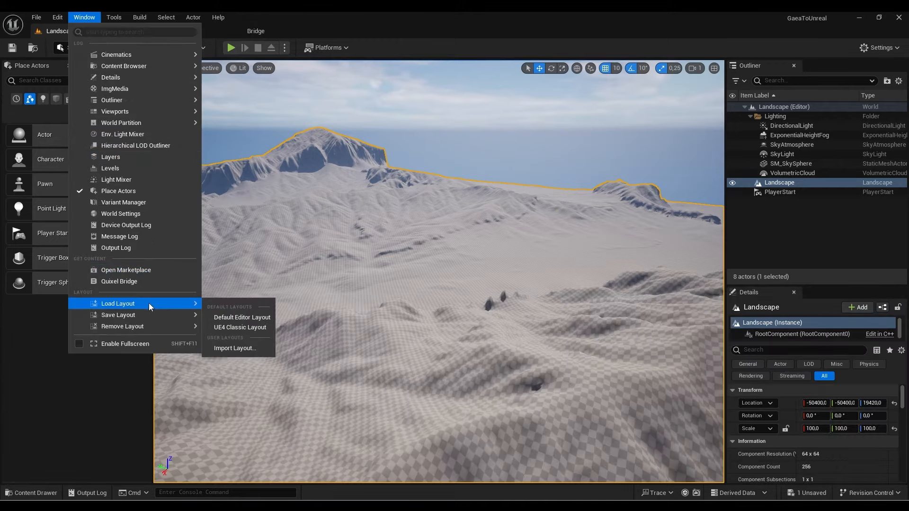
click(237, 327)
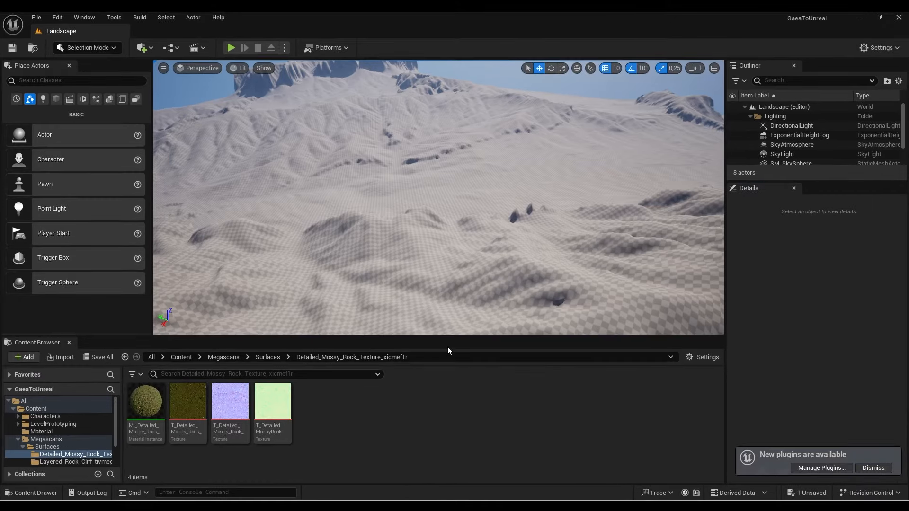
click(871, 468)
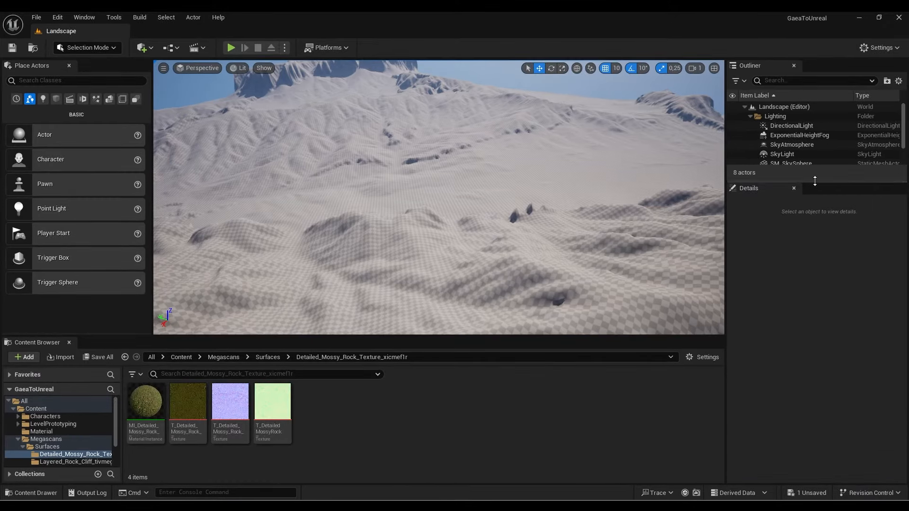
- Assign LandscapeMaterial from the Material folder as the Landscape Material of the Landscape actor
drag(814, 180, 811, 267)
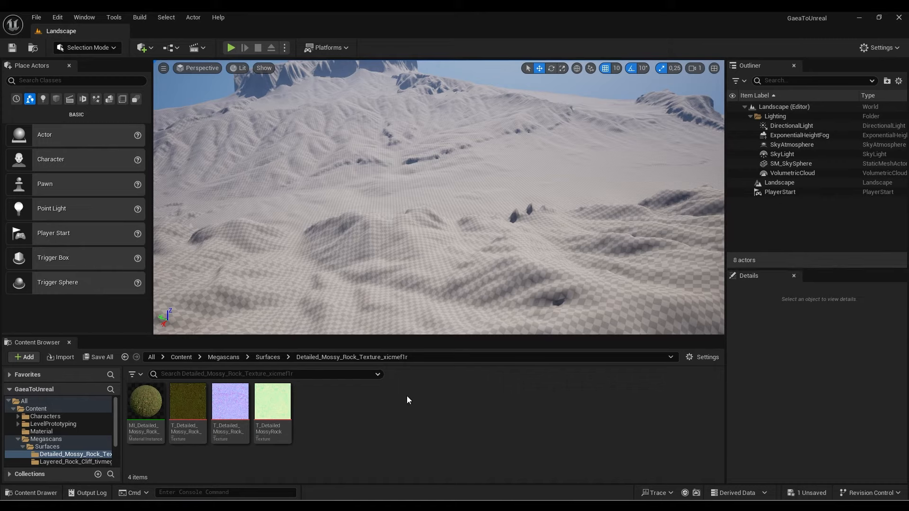
click(184, 361)
click(441, 405)
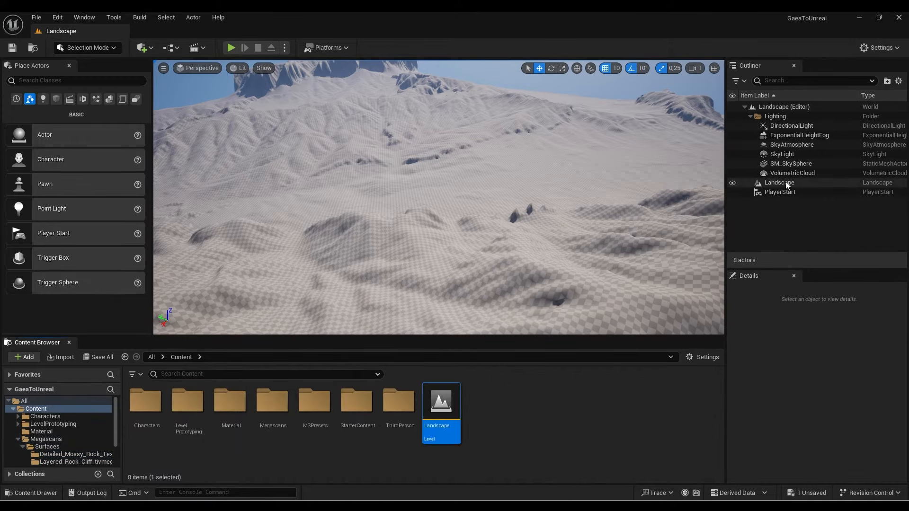
click(805, 183)
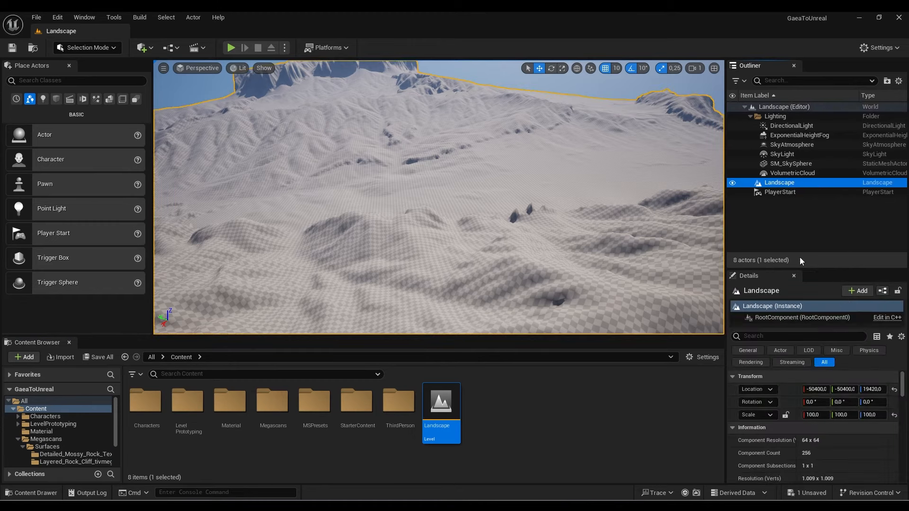
drag(809, 271, 765, 215)
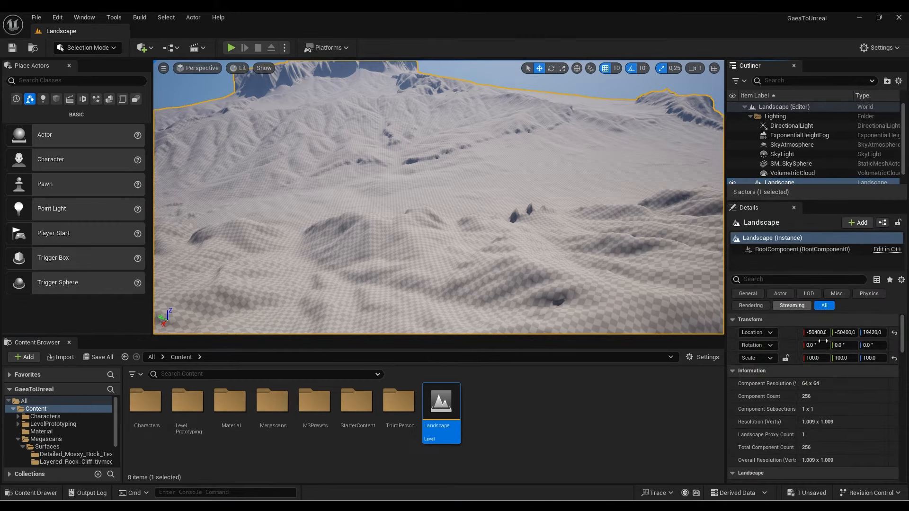
scroll(903, 335, down, 5)
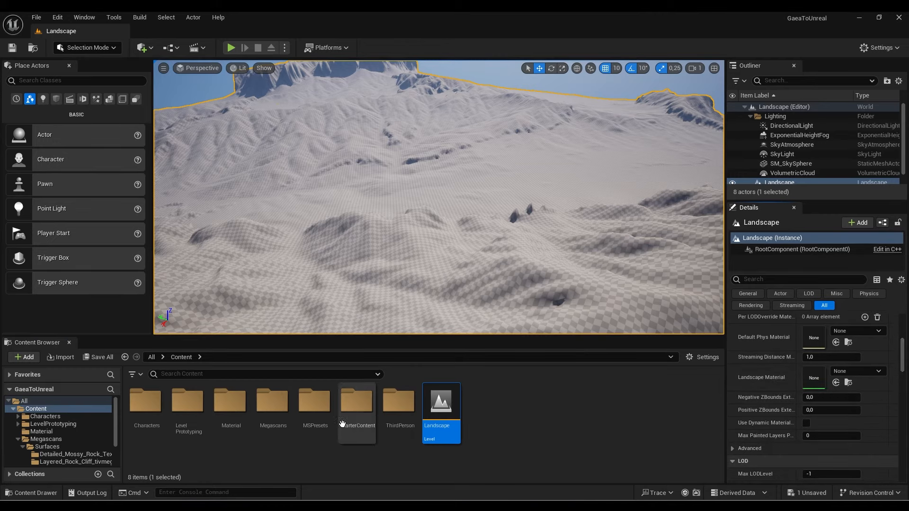
double_click(230, 403)
drag(144, 416, 814, 377)
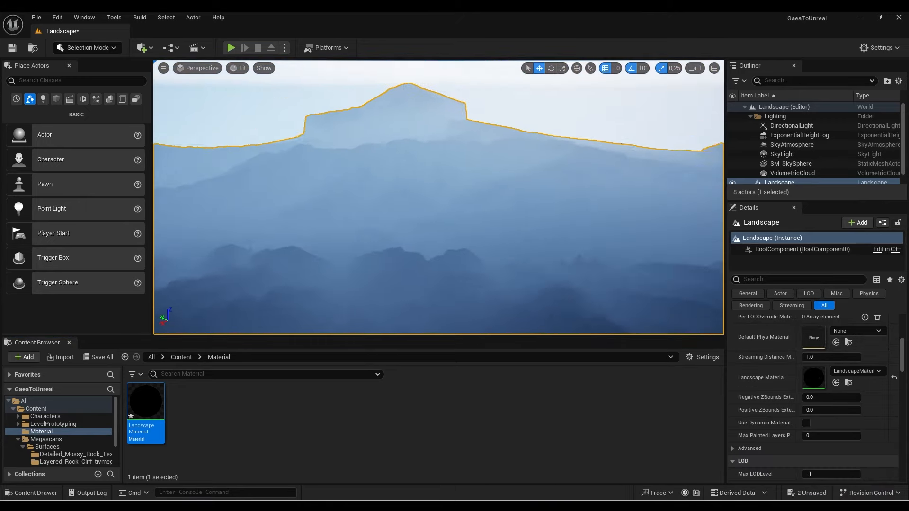
- Reopen LandscapeMaterial for editing, dock its window beside the Landscape level, and return to the level
double_click(145, 406)
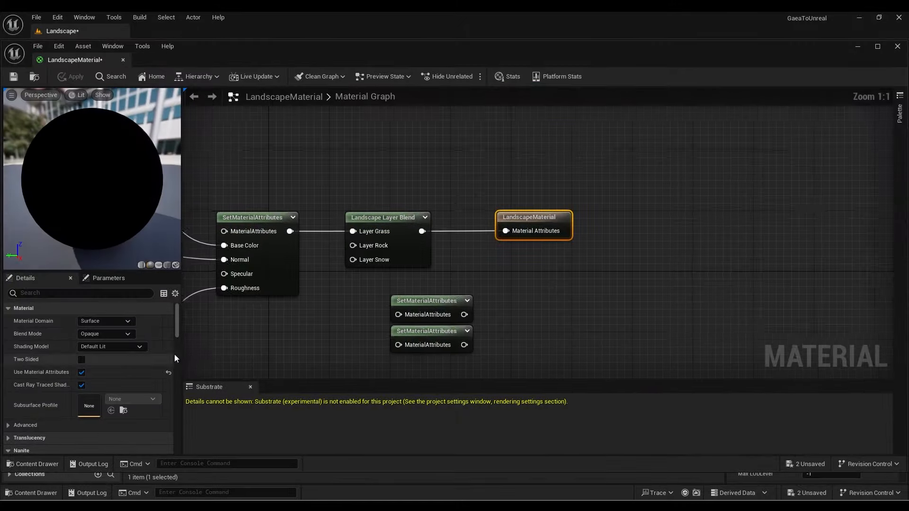
drag(87, 62, 198, 35)
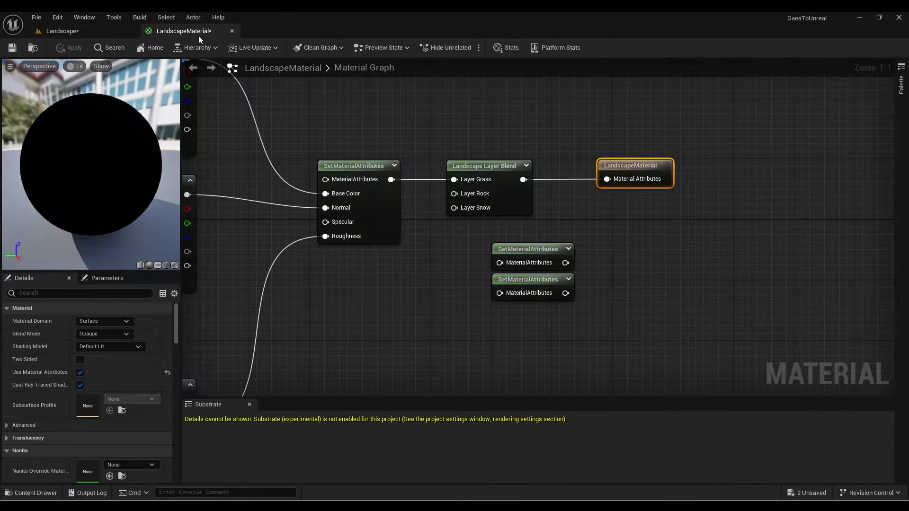
click(100, 30)
- Switch to the Paint tools of Landscape Mode and bring the Grass, Rock and Snow target layers into view
right_drag(286, 200, 288, 169)
right_drag(327, 197, 331, 224)
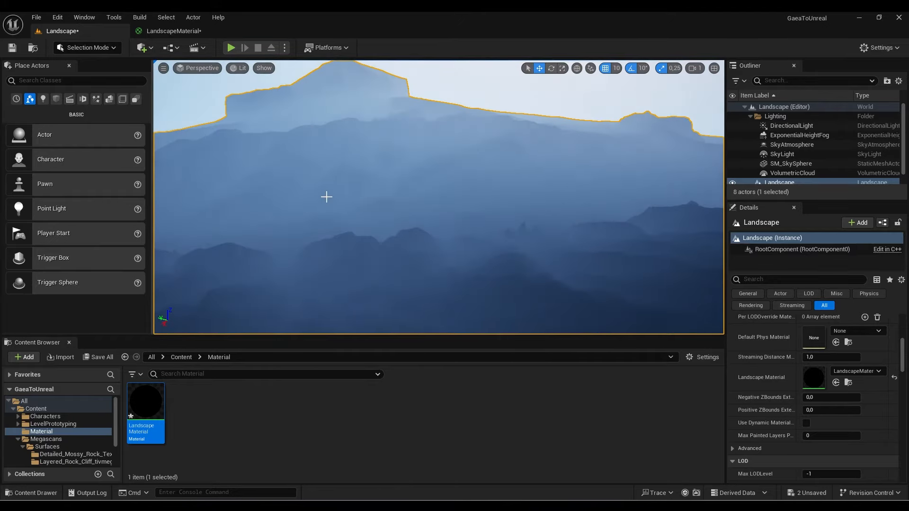
click(74, 50)
click(81, 74)
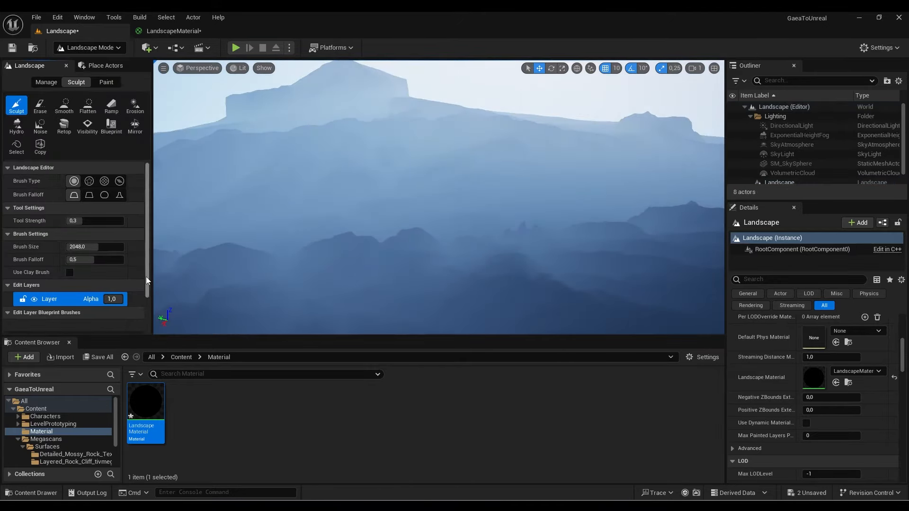
click(100, 83)
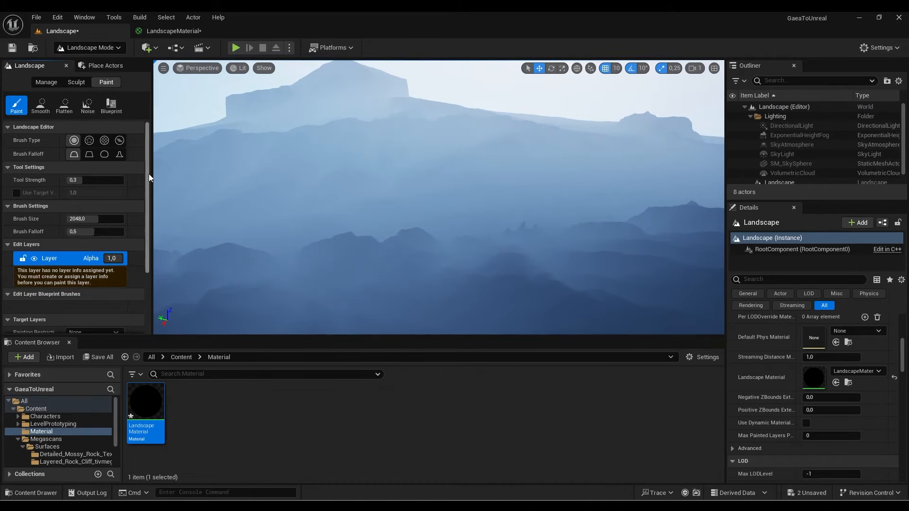
drag(149, 175, 142, 258)
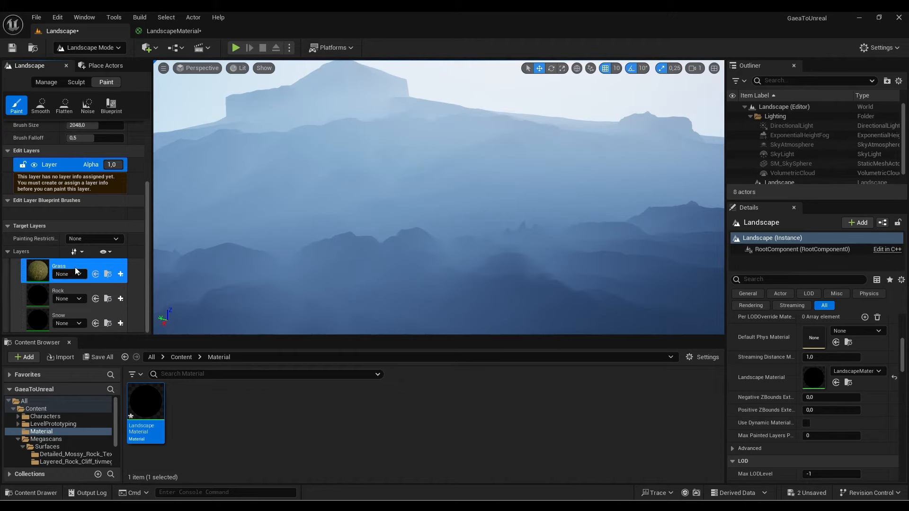
- Create a weight-blended layer info named Grass_LayerInfo in the Landscape_sharedassets folder for the Grass target layer
click(120, 275)
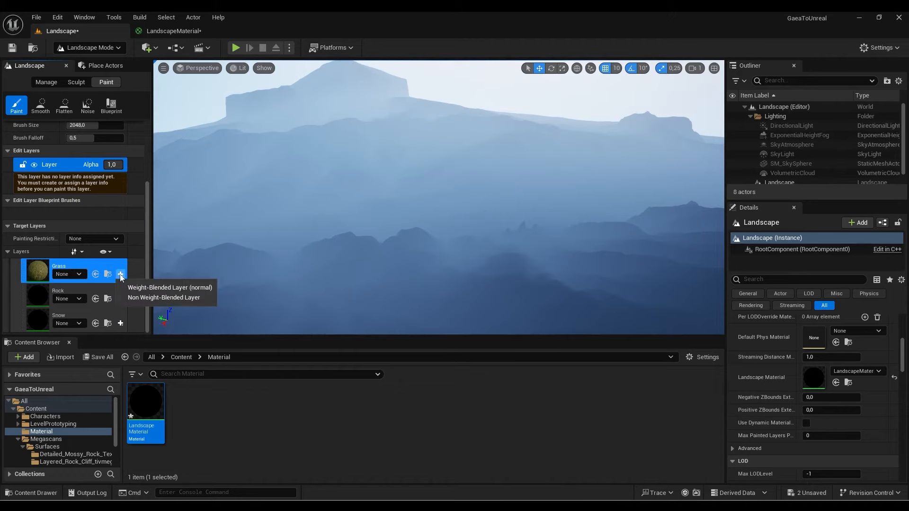
click(141, 288)
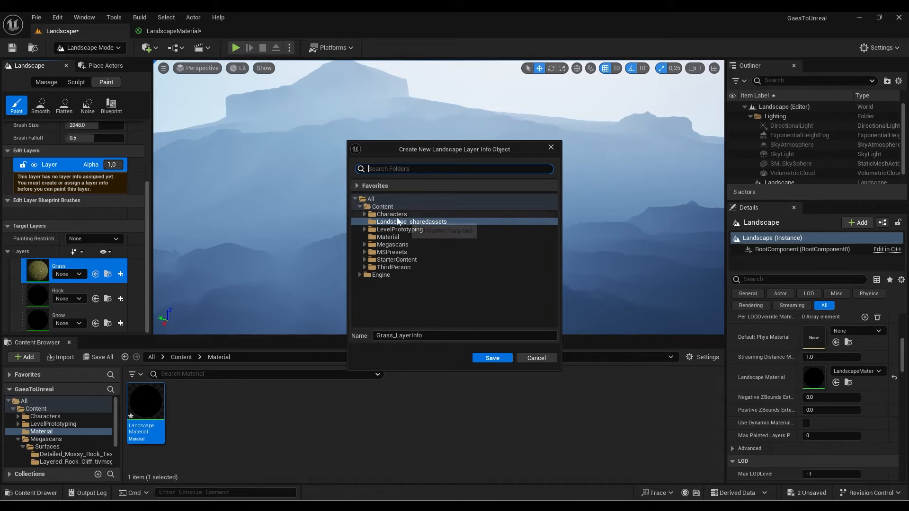
click(491, 359)
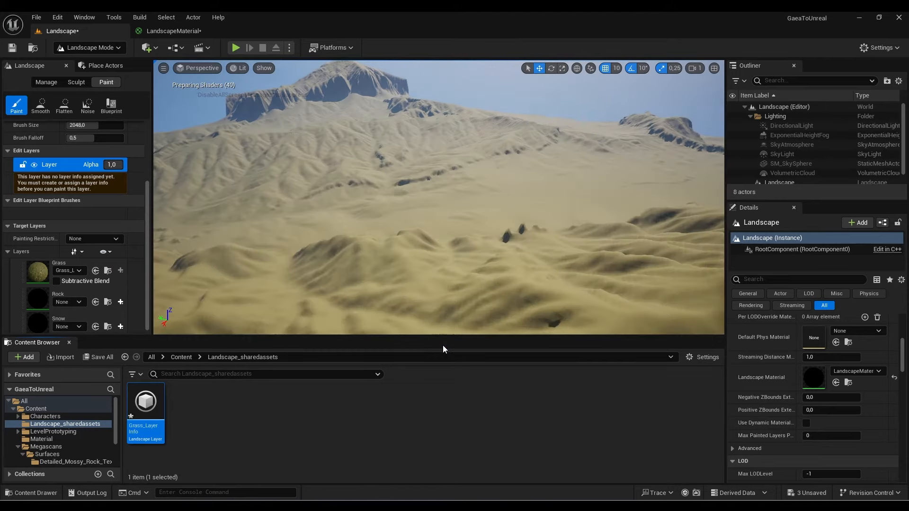
right_drag(439, 272, 267, 240)
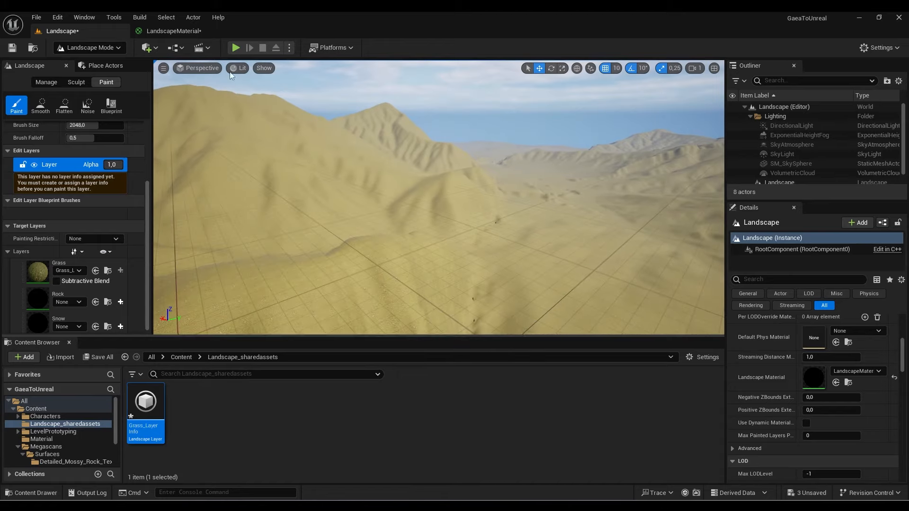
- In LandscapeMaterial, add a constant of 0.2 and connect it to the Specular input of the grass SetMaterialAttributes node
click(175, 31)
right_drag(396, 242, 532, 253)
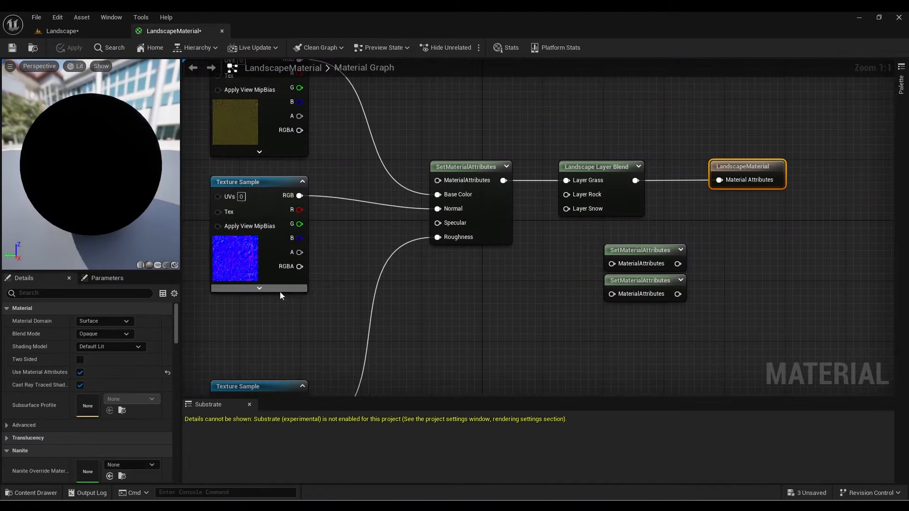
right_drag(260, 331, 356, 265)
key(1)
click(350, 266)
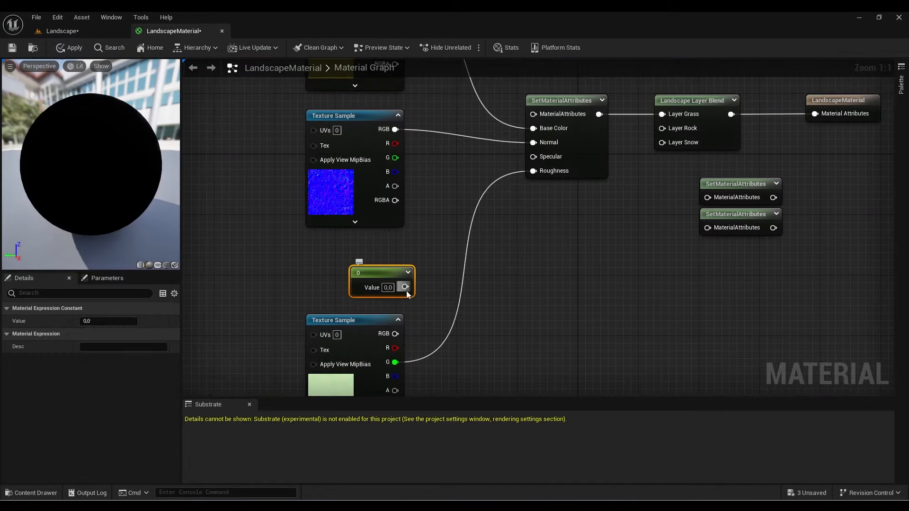
drag(406, 287, 533, 157)
drag(370, 274, 365, 262)
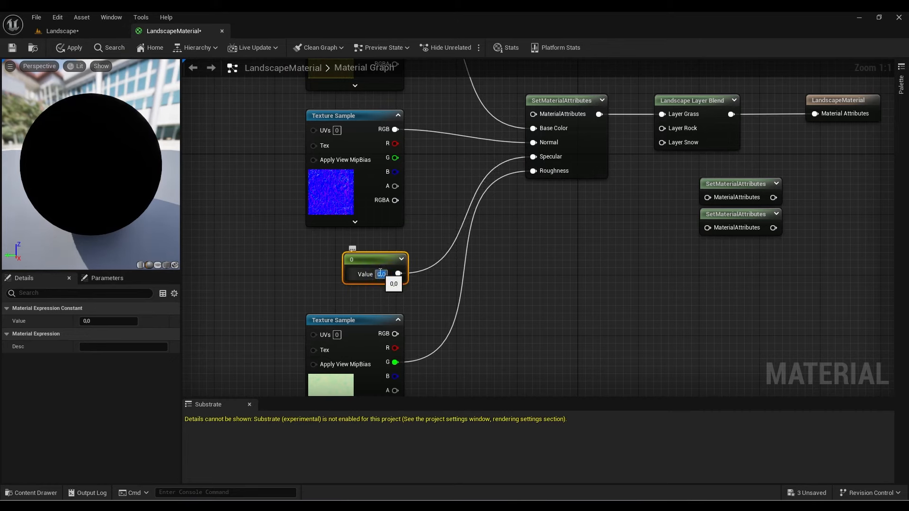
key(Return)
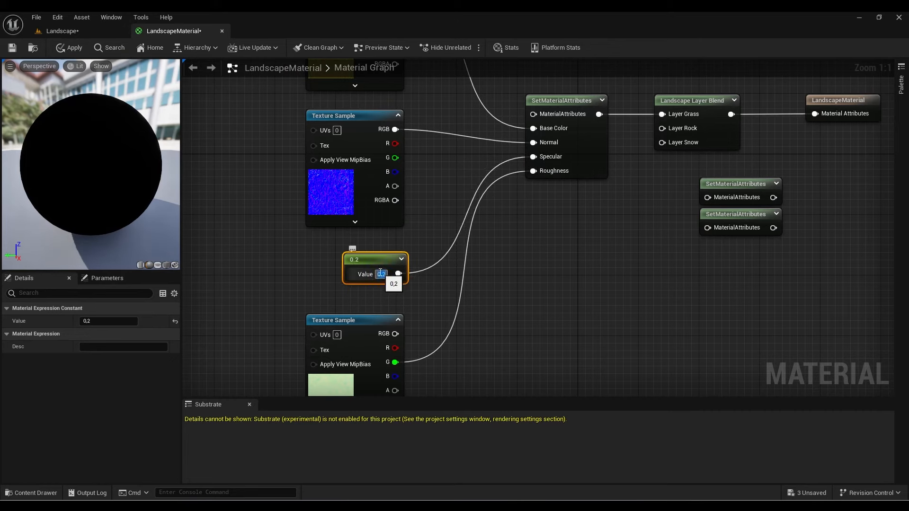
- Return to the Landscape level and examine the grass texture across the terrain
click(67, 33)
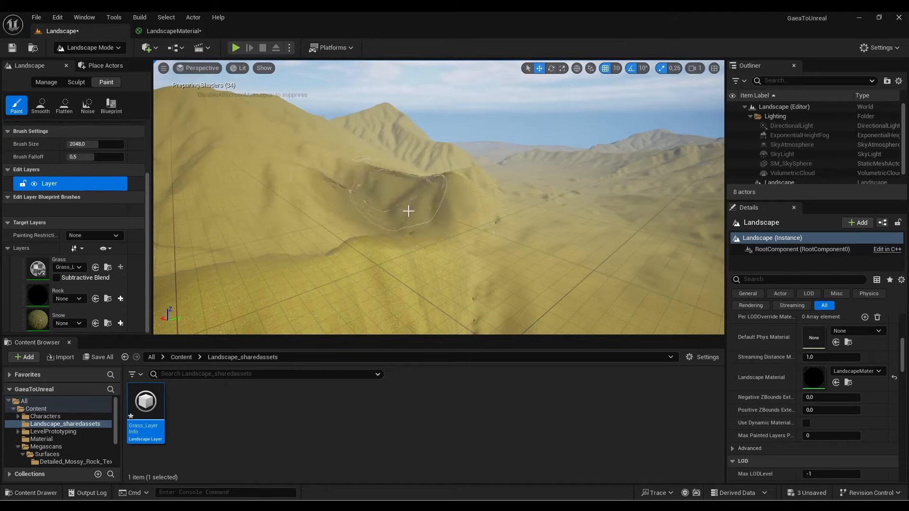
mouse_move(408, 211)
right_down()
mouse_move(414, 201)
mouse_move(402, 215)
mouse_move(460, 199)
mouse_move(480, 213)
mouse_move(533, 215)
mouse_move(178, 220)
mouse_move(415, 222)
mouse_move(289, 215)
right_up()
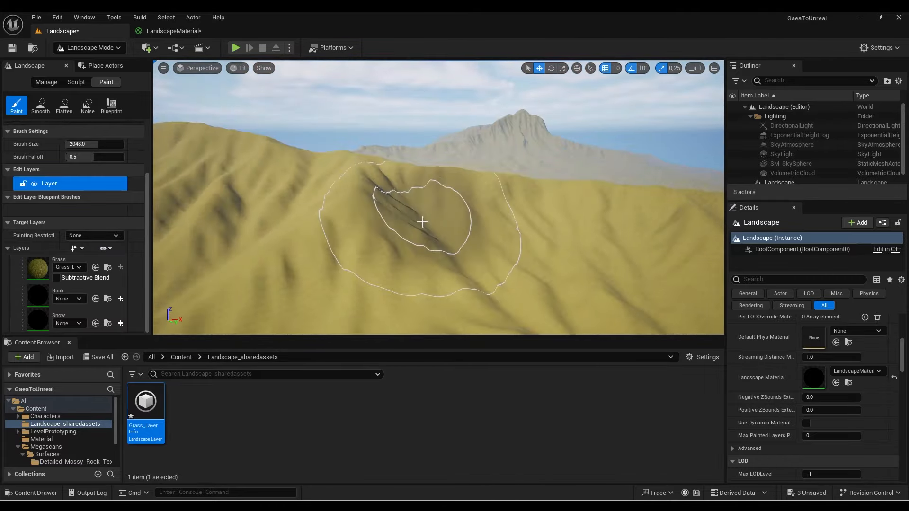
mouse_move(502, 232)
right_down()
mouse_move(337, 237)
mouse_move(308, 222)
mouse_move(169, 235)
right_up()
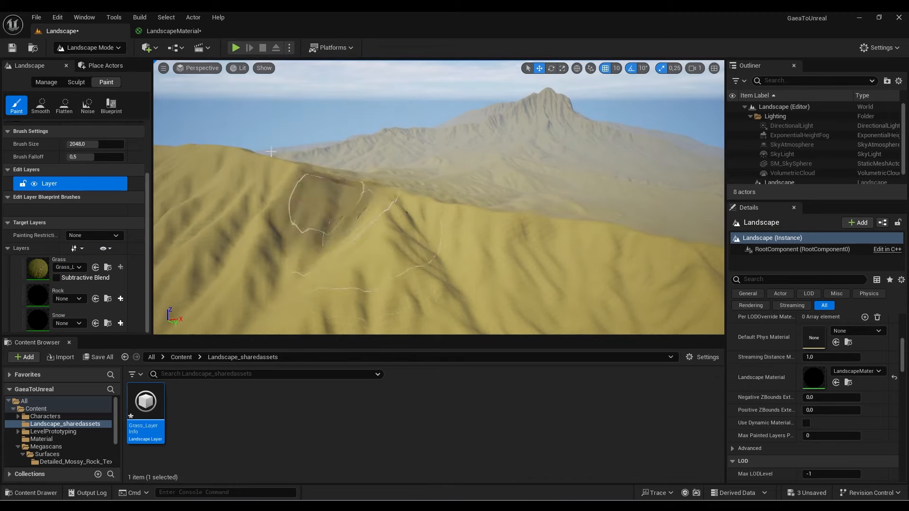
mouse_move(363, 218)
right_down()
mouse_move(291, 201)
mouse_move(361, 182)
mouse_move(298, 117)
right_up()
- Reopen the LandscapeMaterial graph and move the two empty SetMaterialAttributes nodes below the grass nodes, spaced apart
click(174, 31)
scroll(370, 291, down, 1)
scroll(421, 184, down, 1)
right_drag(439, 230, 400, 186)
scroll(401, 186, down, 1)
drag(527, 184, 447, 333)
right_drag(452, 311, 442, 265)
drag(519, 115, 422, 225)
right_drag(441, 248, 476, 123)
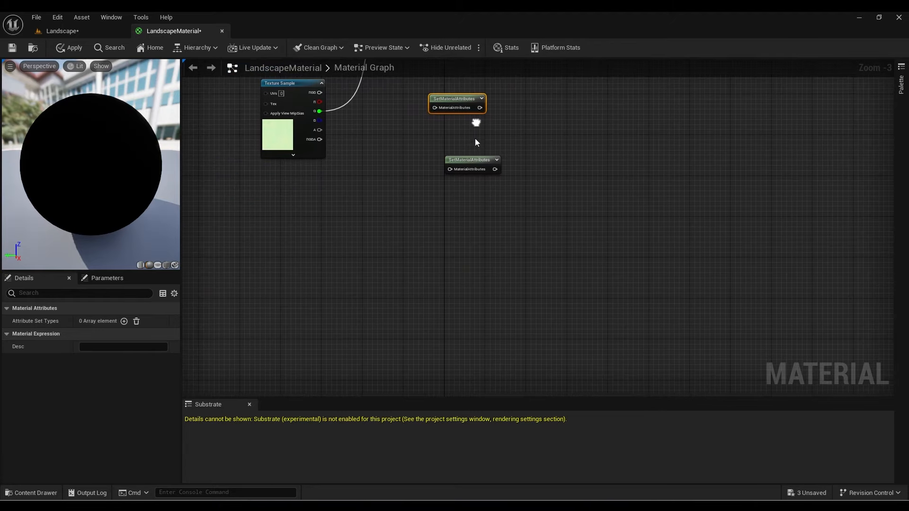
drag(473, 169, 474, 281)
drag(464, 96, 474, 212)
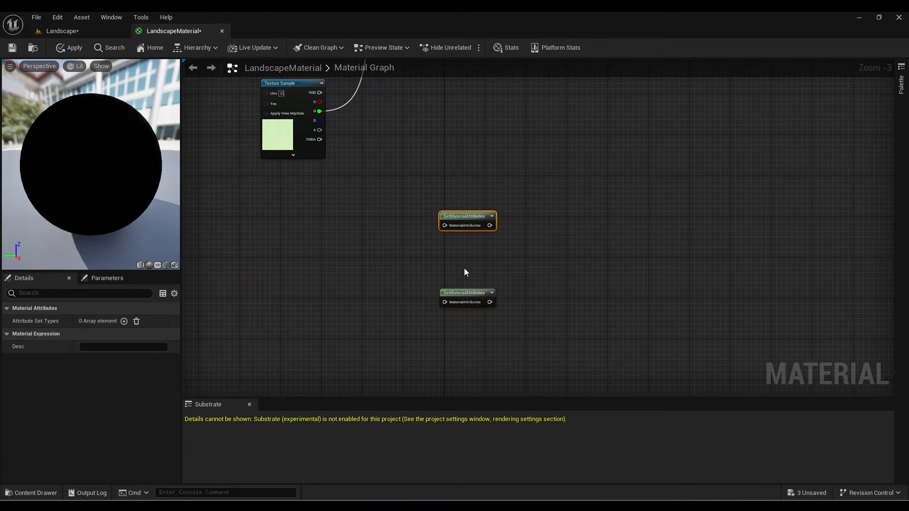
- Duplicate the grass SetMaterialAttributes node below the grass group and delete the two empty SetMaterialAttributes nodes
right_drag(493, 211, 470, 358)
click(428, 83)
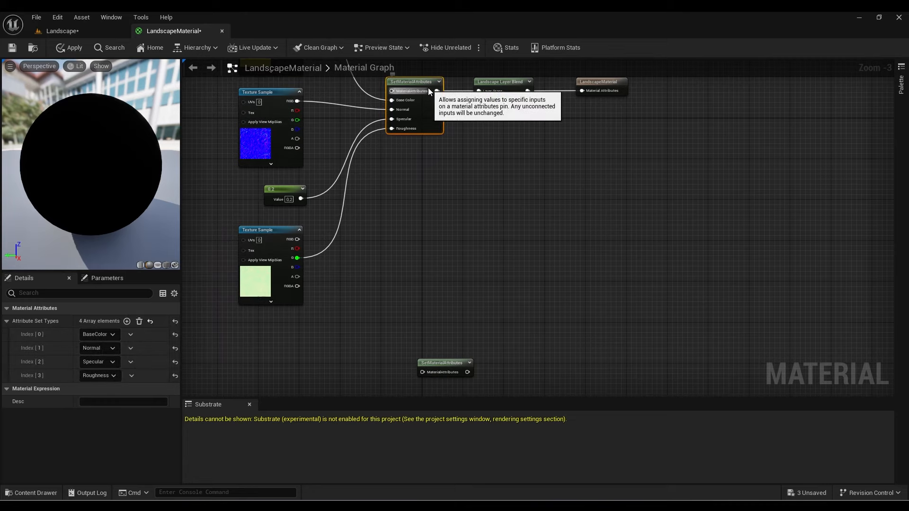
drag(428, 90, 449, 294)
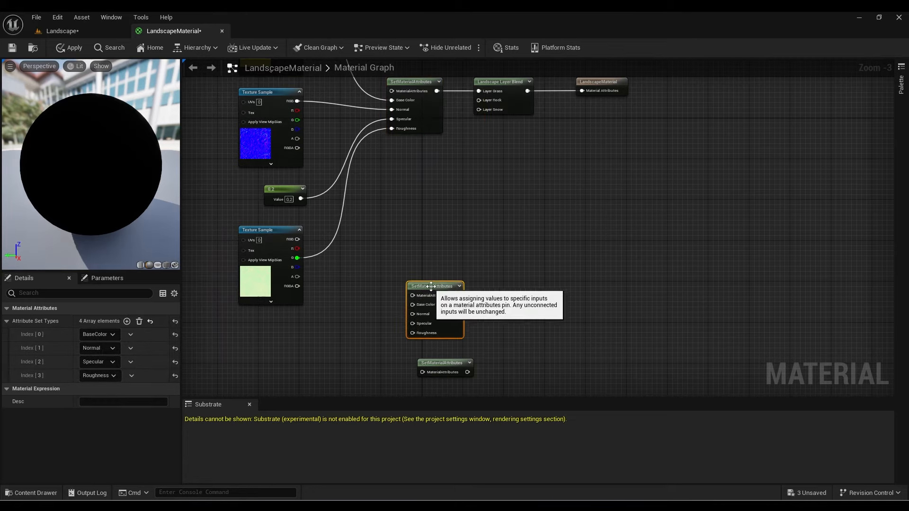
right_drag(482, 355, 502, 189)
drag(502, 189, 445, 325)
key(Delete)
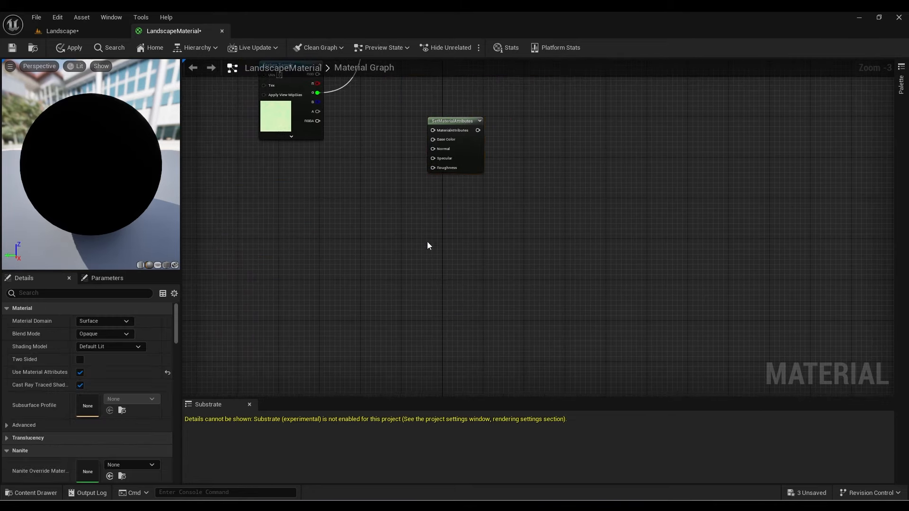
drag(456, 120, 466, 228)
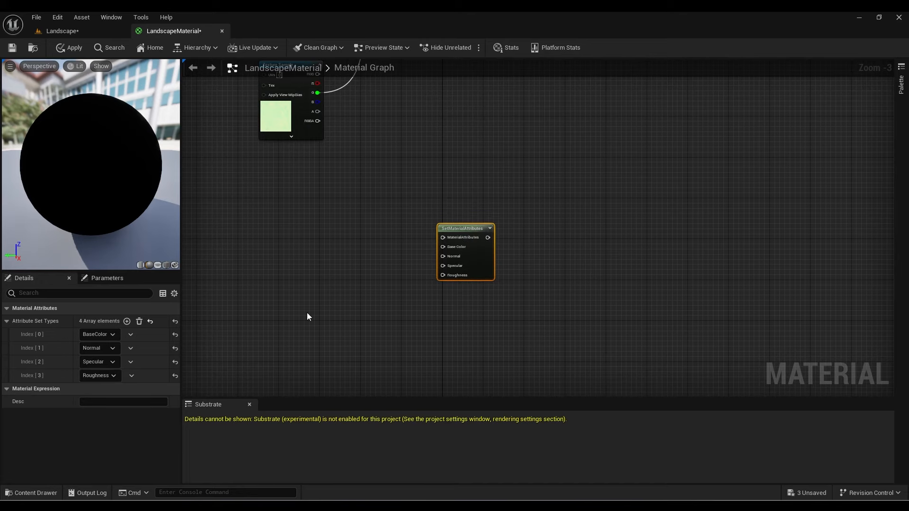
- Add the three Layered_Rock_Cliff textures from the Megascans Surfaces folder to the material graph
click(37, 495)
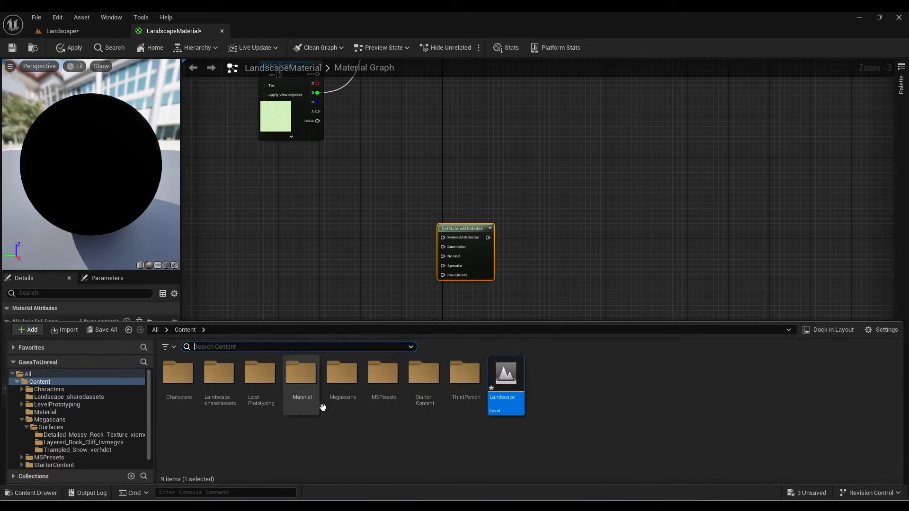
double_click(336, 395)
double_click(179, 375)
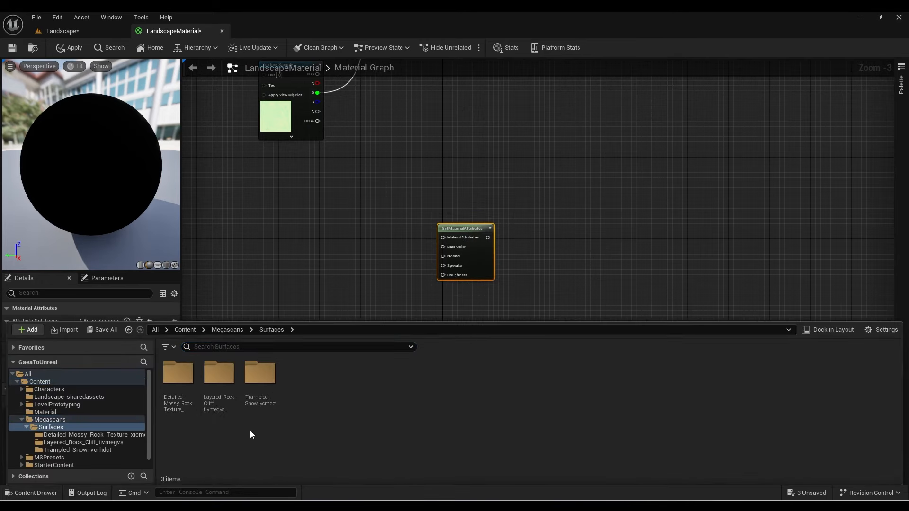
double_click(225, 388)
click(223, 384)
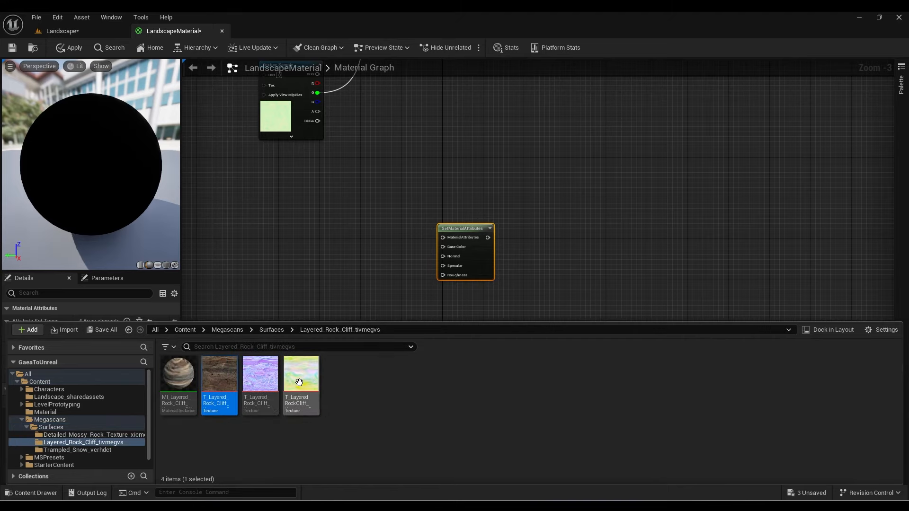
shift+click(301, 381)
drag(263, 382, 483, 244)
- Connect the rock color, normal and mask (green channel) textures to Base Color, Normal and Roughness of the duplicated SetMaterialAttributes node
scroll(306, 226, up, 2)
drag(327, 249, 263, 349)
drag(483, 257, 482, 257)
right_drag(359, 265, 371, 169)
drag(333, 142, 297, 204)
right_drag(292, 239, 283, 185)
drag(277, 204, 304, 290)
drag(327, 325, 477, 129)
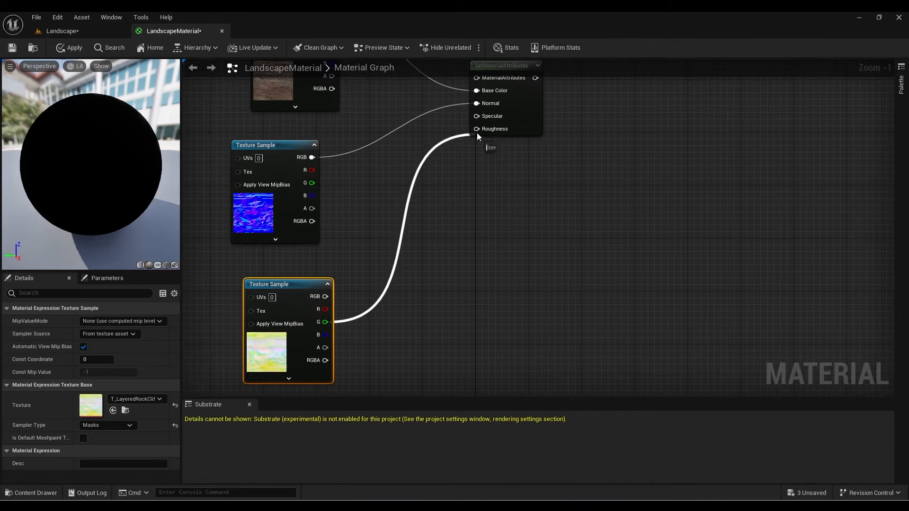
- Duplicate the 0.2 constant of the grass group and move the copy down to the rock texture nodes
scroll(438, 169, down, 4)
scroll(356, 227, up, 2)
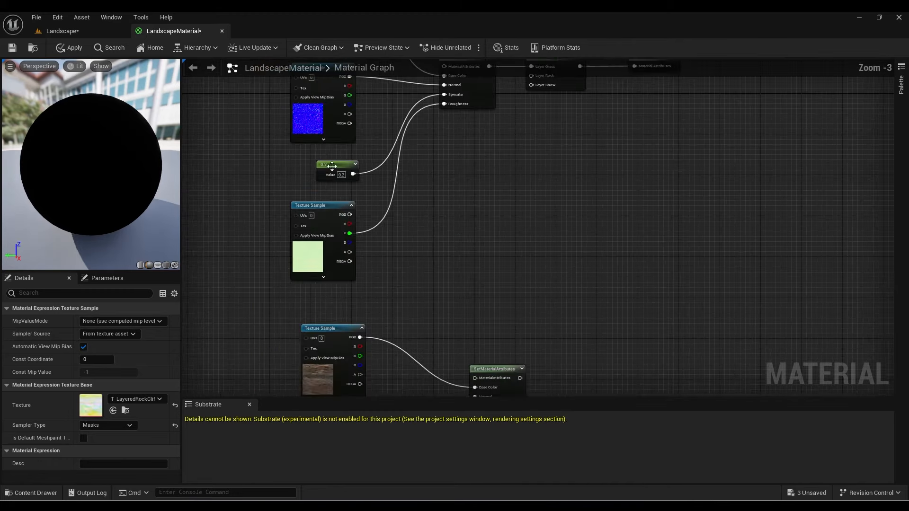
click(336, 170)
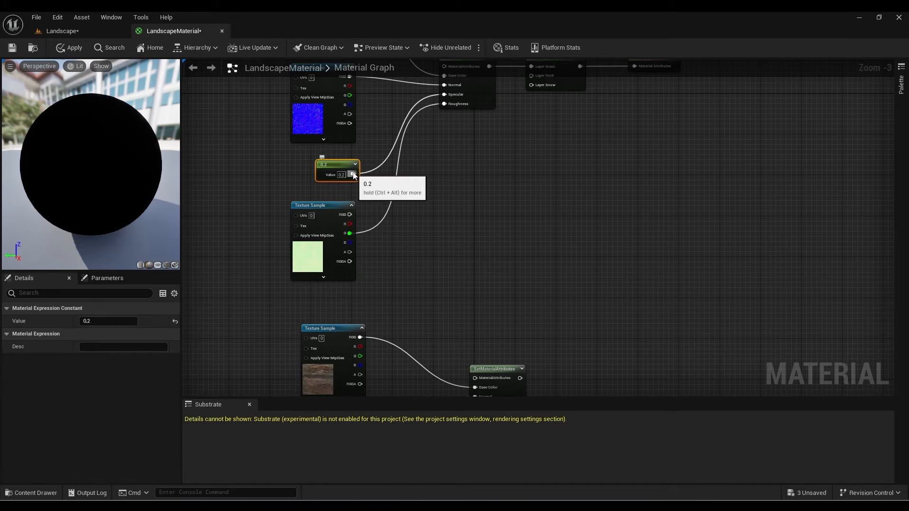
key(ctrl+d)
right_drag(351, 205, 353, 104)
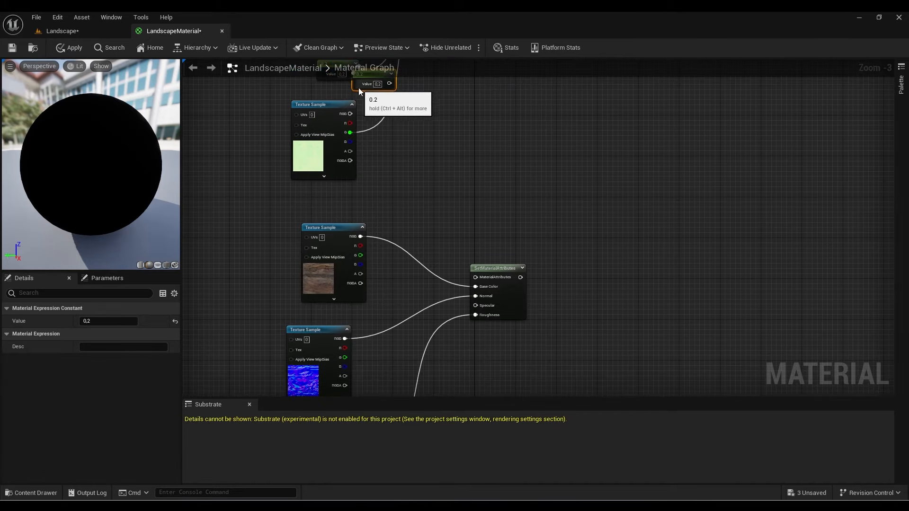
right_drag(372, 153, 370, 200)
drag(373, 120, 374, 324)
- Connect the copied 0.2 constant to Specular of the rock SetMaterialAttributes node and line up the rock texture nodes around it
right_drag(373, 323, 373, 162)
right_drag(346, 310, 367, 207)
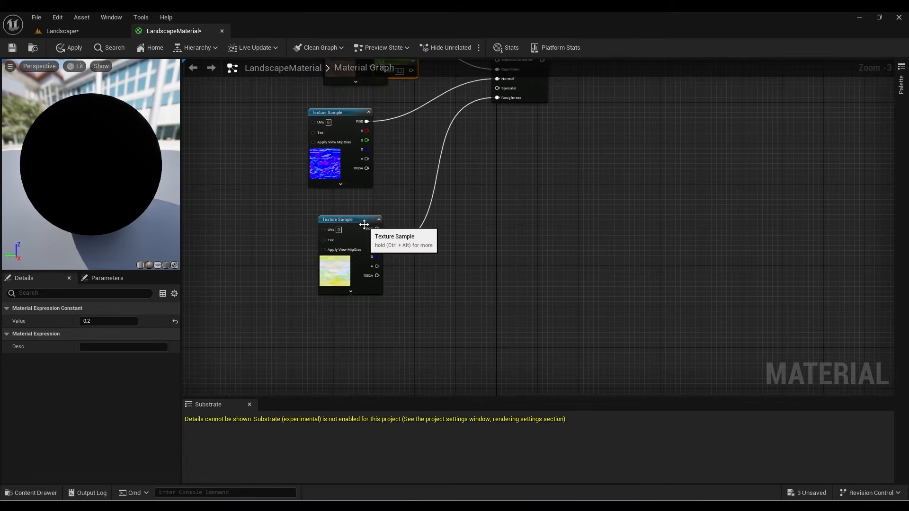
drag(365, 223, 365, 269)
right_drag(365, 210, 364, 285)
drag(347, 190, 304, 179)
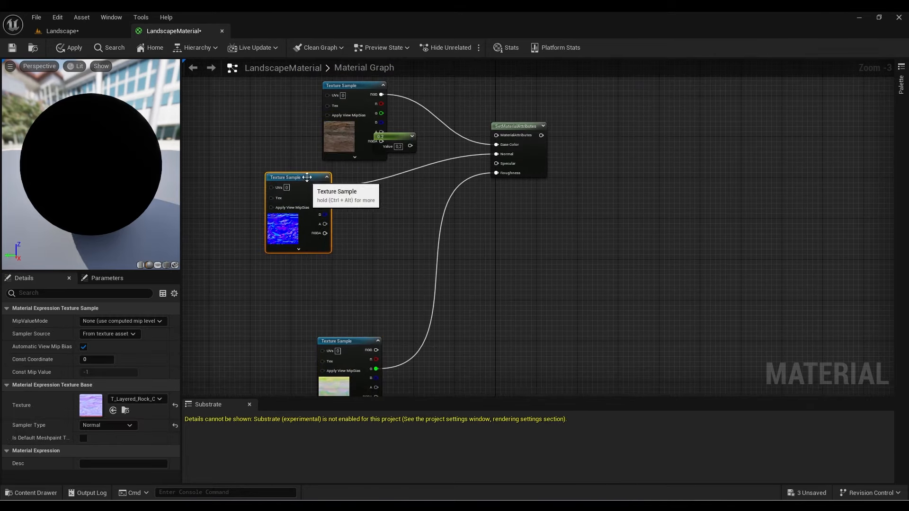
drag(398, 137, 496, 163)
drag(313, 177, 370, 172)
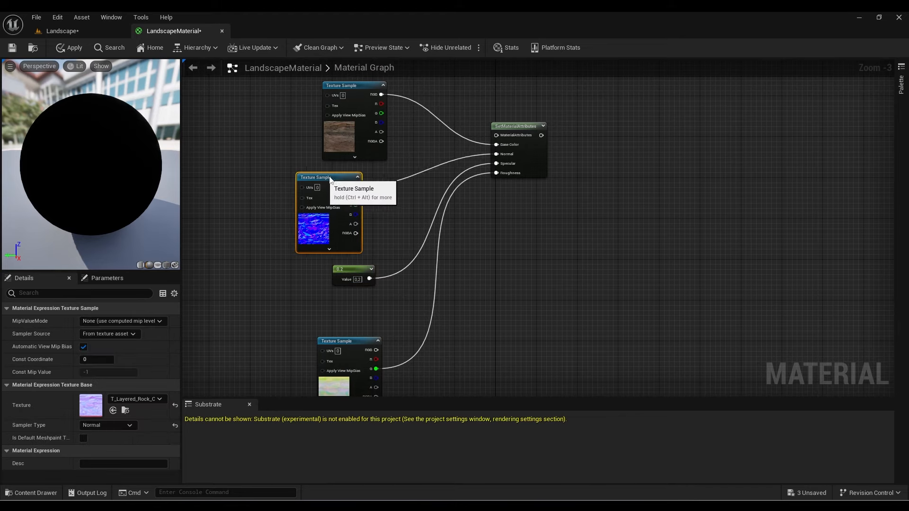
right_drag(375, 346, 384, 285)
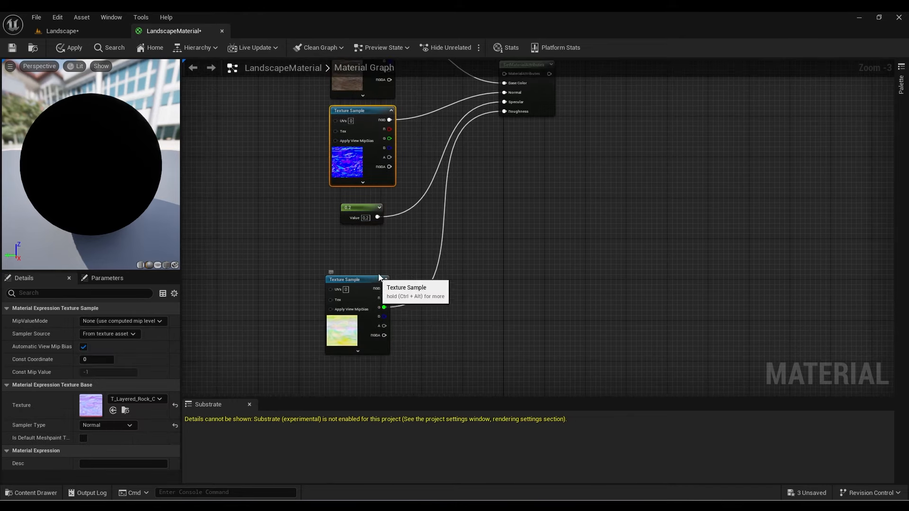
drag(384, 284, 385, 245)
- Connect the rock SetMaterialAttributes output to the Layer Rock input of the Landscape Layer Blend node
scroll(392, 287, down, 2)
right_drag(398, 272, 374, 313)
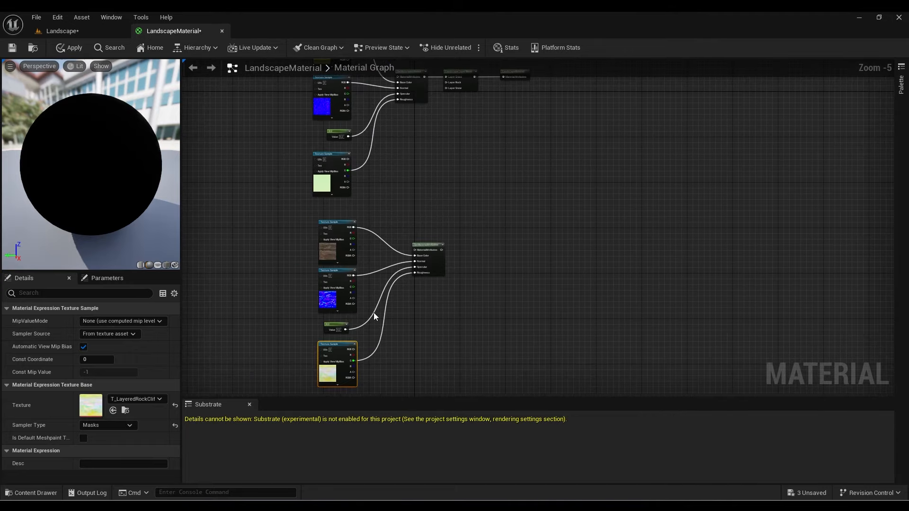
scroll(401, 275, up, 2)
right_drag(385, 283, 360, 291)
scroll(413, 244, down, 2)
scroll(359, 291, up, 4)
scroll(357, 314, down, 5)
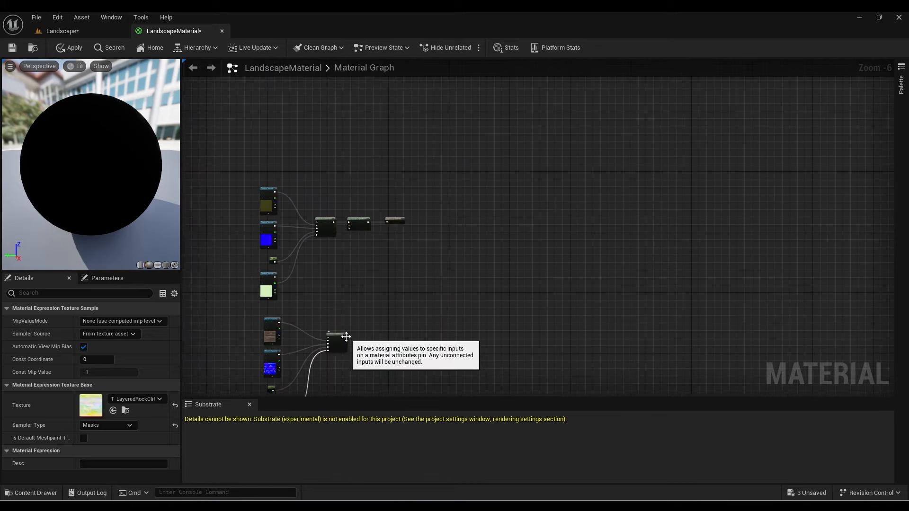
scroll(344, 342, up, 3)
scroll(343, 322, down, 1)
right_drag(343, 320, 326, 332)
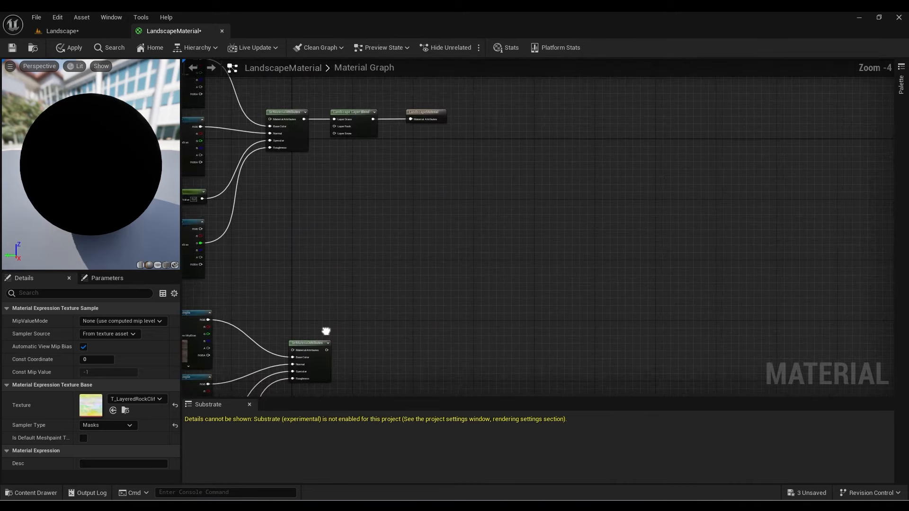
drag(327, 350, 334, 127)
- Copy the rock SetMaterialAttributes node and place the copy below the rock group
scroll(364, 186, down, 2)
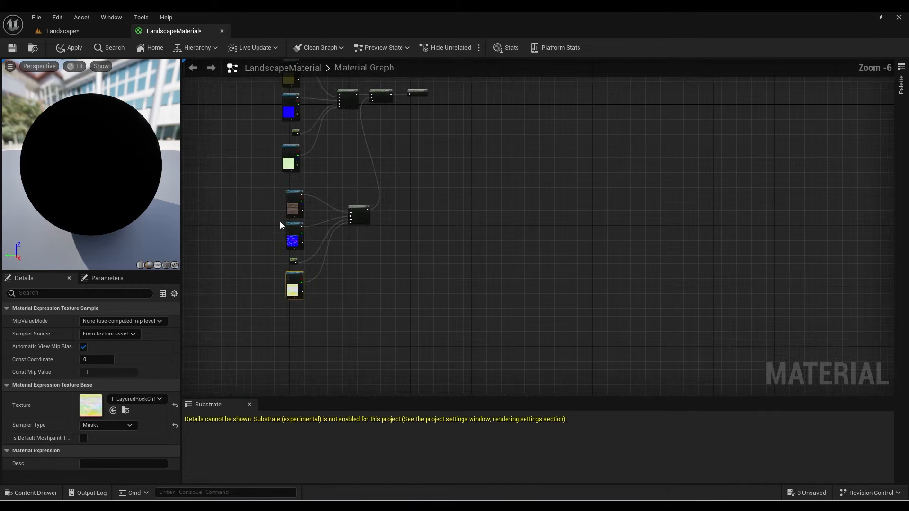
right_drag(297, 225, 325, 247)
click(358, 169)
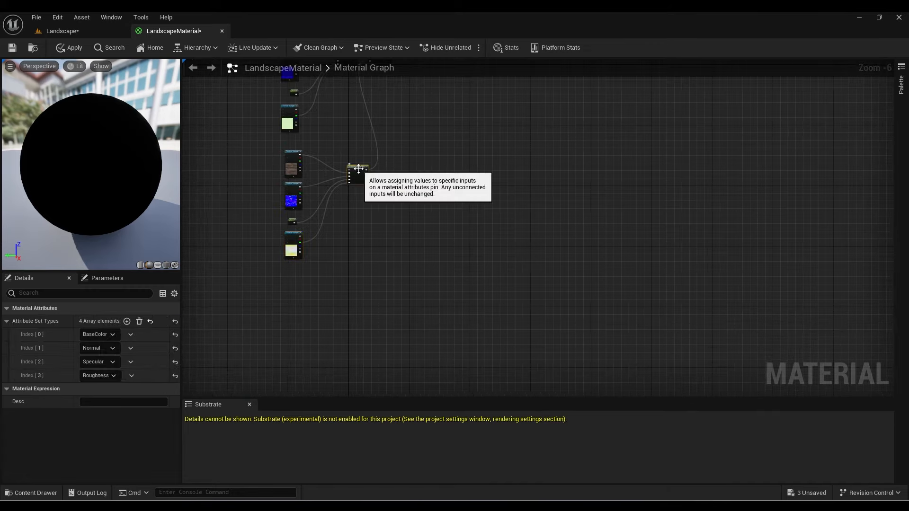
key(ctrl+c)
key(ctrl+v)
drag(361, 296, 355, 302)
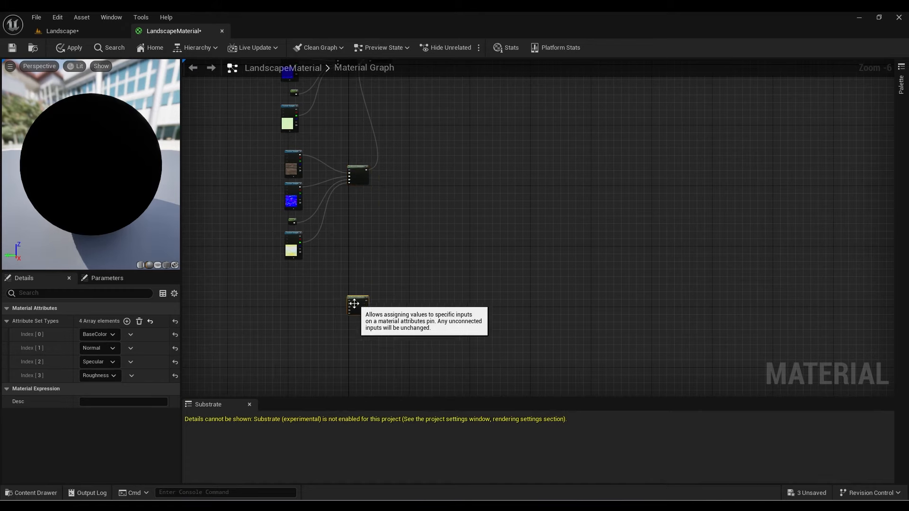
- Add the three Trampled_Snow textures from Megascans/Surfaces to the material graph beside the copied SetMaterialAttributes node
scroll(295, 342, up, 1)
click(31, 493)
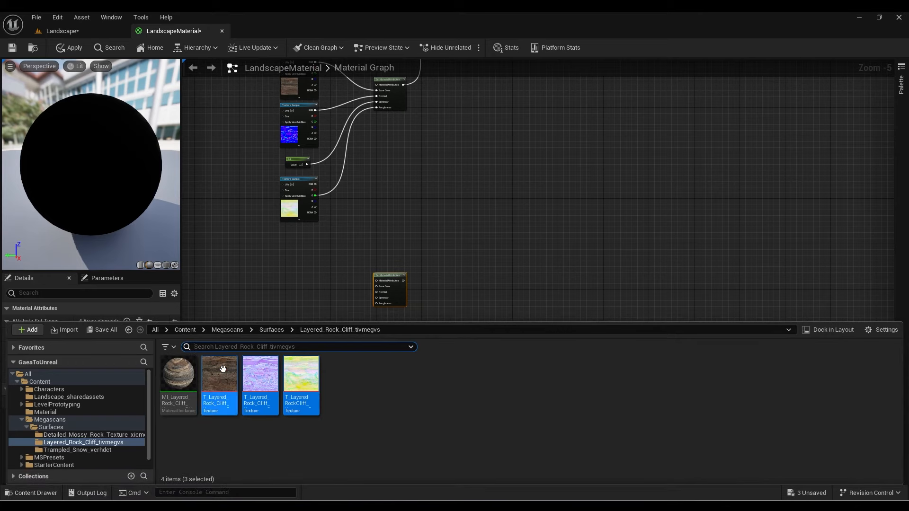
click(272, 330)
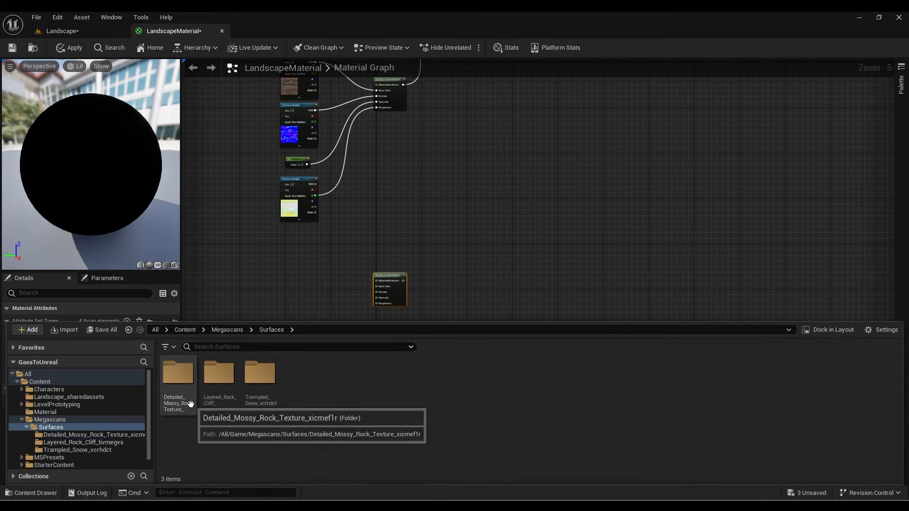
double_click(260, 373)
click(219, 377)
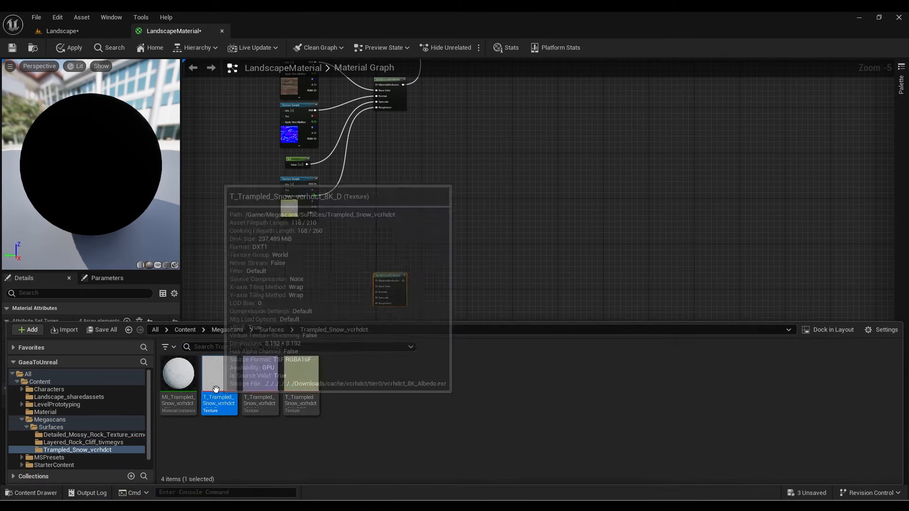
drag(301, 383, 296, 269)
scroll(265, 250, up, 3)
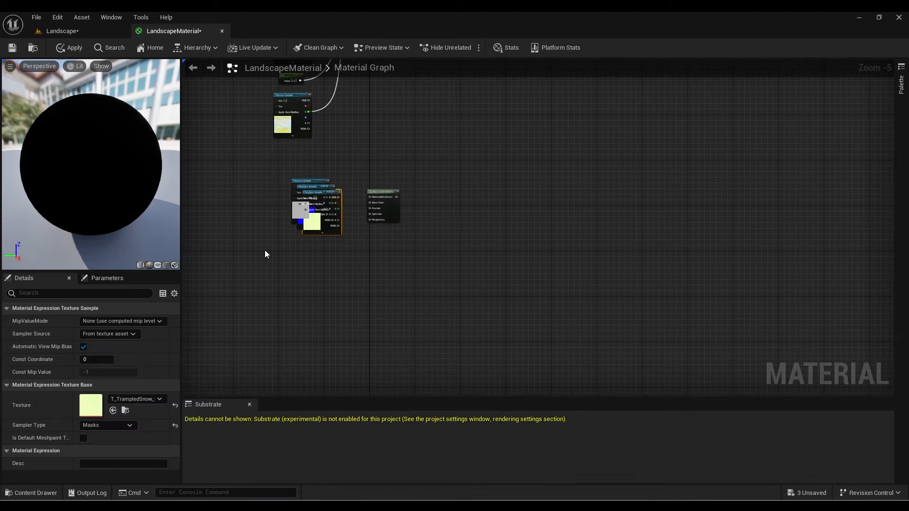
- Spread out the snow texture nodes and connect the snow colour texture's RGB output to Base Color of the copied SetMaterialAttributes node
drag(313, 211, 239, 177)
drag(336, 231, 334, 343)
drag(330, 294, 425, 254)
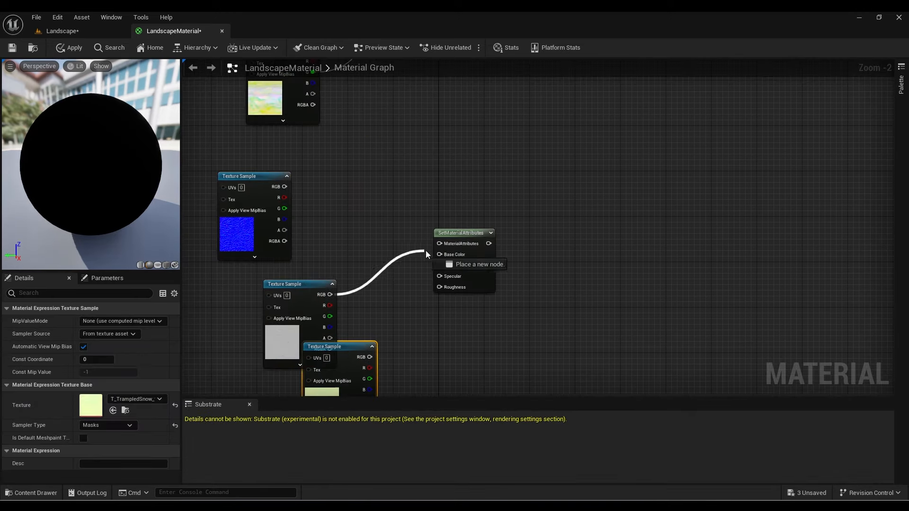
drag(321, 286, 356, 173)
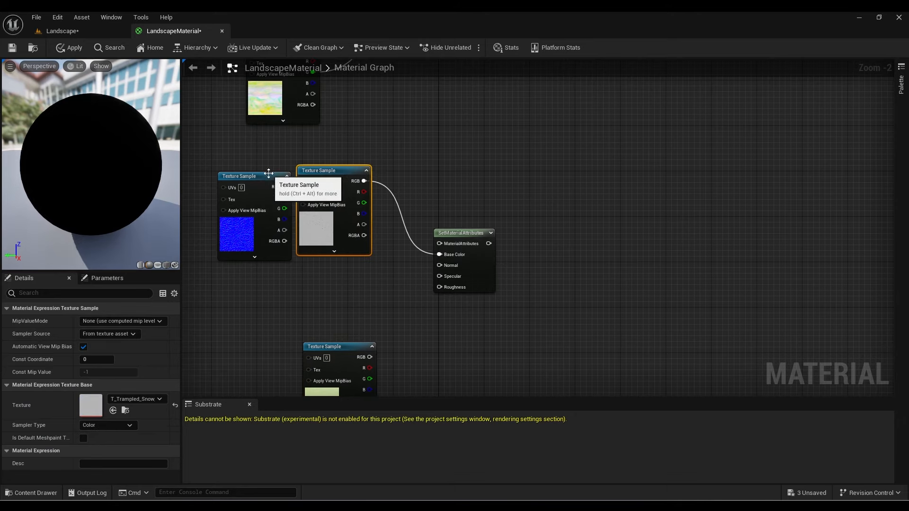
- Connect the snow normal texture's RGB output to Normal and the snow mask texture's green channel to Roughness of the same SetMaterialAttributes node
drag(275, 176, 325, 267)
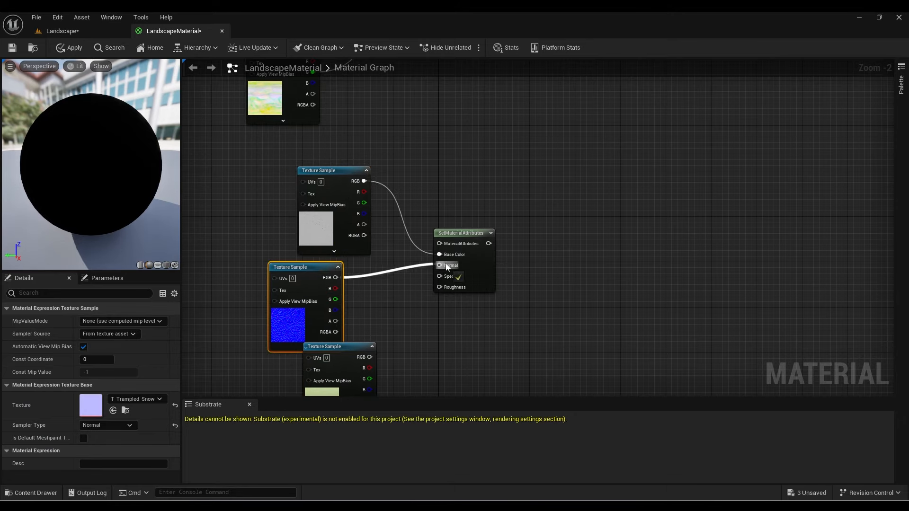
drag(446, 264, 446, 266)
right_drag(395, 309, 394, 211)
drag(365, 261, 442, 238)
click(417, 255)
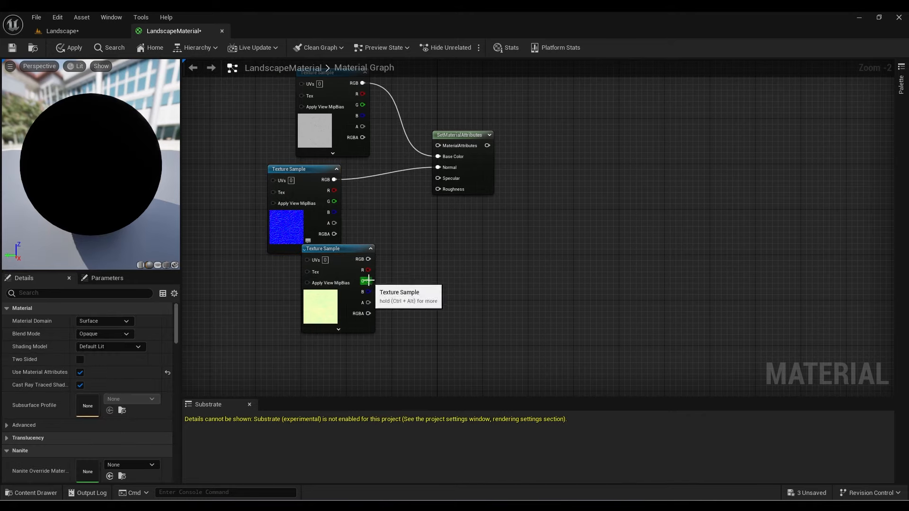
drag(369, 281, 450, 192)
drag(450, 191, 451, 191)
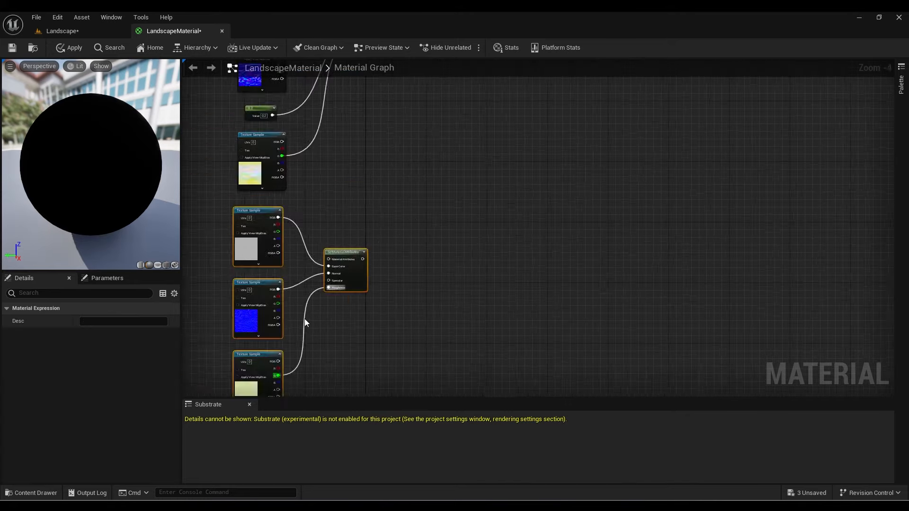
- Connect the snow SetMaterialAttributes output to the Layer Snow input of the Landscape Layer Blend node
scroll(305, 319, up, 3)
right_drag(408, 264, 333, 367)
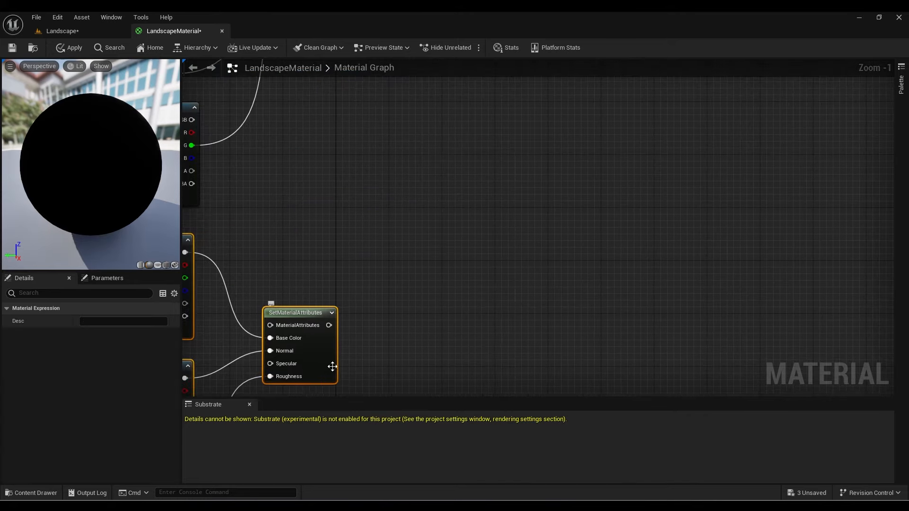
scroll(332, 367, down, 3)
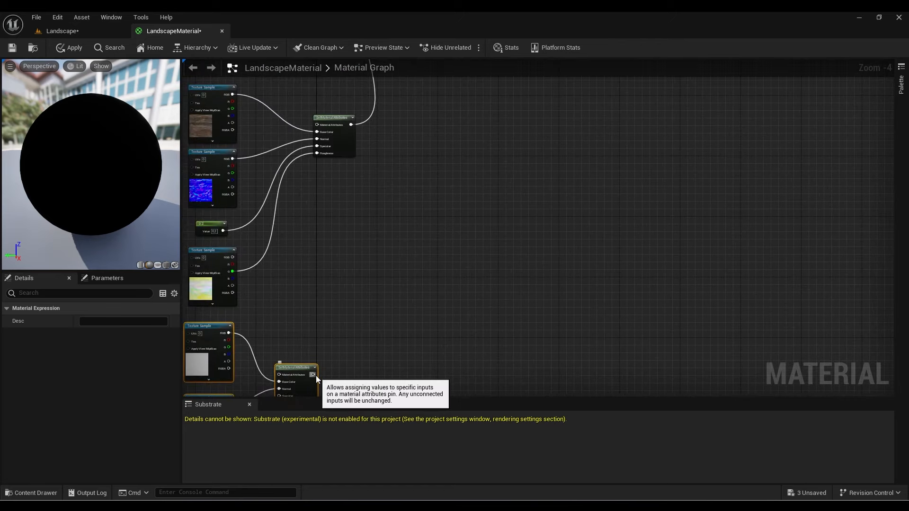
drag(315, 375, 377, 181)
scroll(377, 181, down, 1)
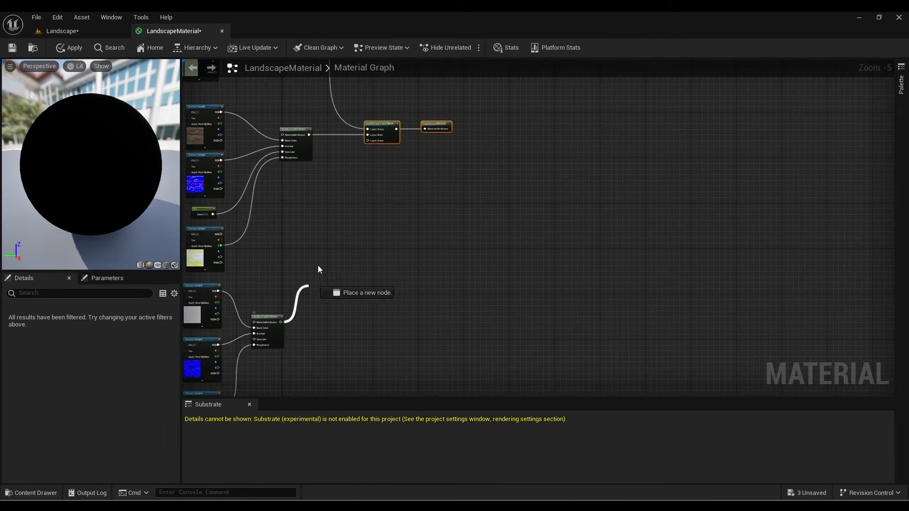
drag(368, 147, 367, 143)
right_drag(379, 170, 527, 200)
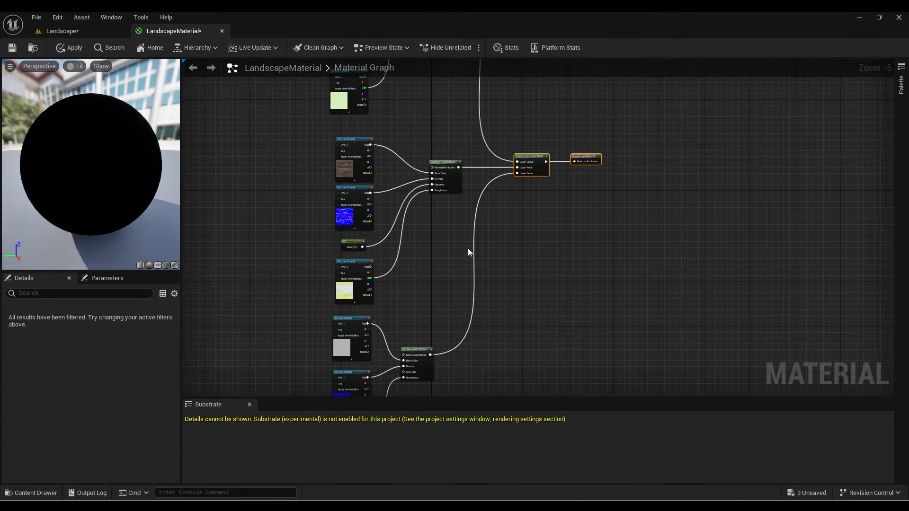
- Apply the LandscapeMaterial changes and return to the Landscape level to view the terrain
scroll(468, 249, down, 3)
right_drag(447, 255, 405, 316)
click(70, 48)
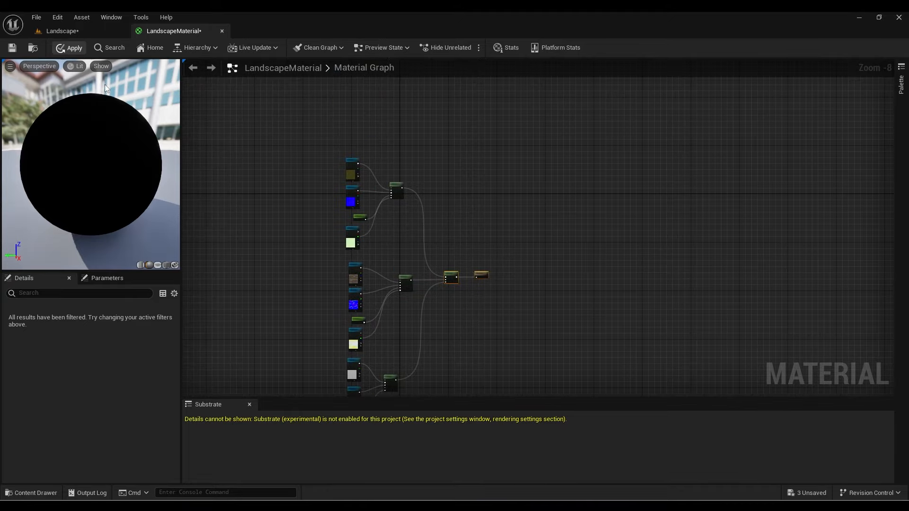
click(53, 31)
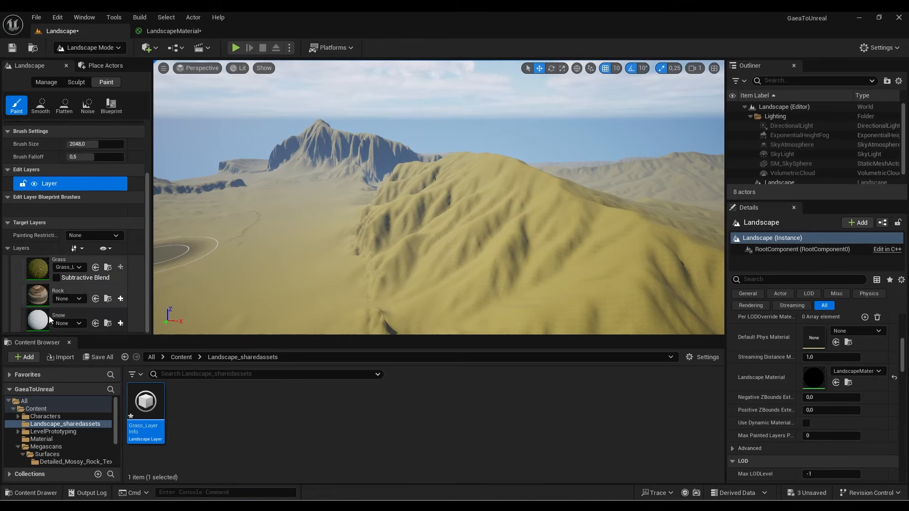
mouse_move(365, 233)
right_down()
mouse_move(384, 229)
mouse_move(403, 199)
mouse_move(375, 212)
right_up()
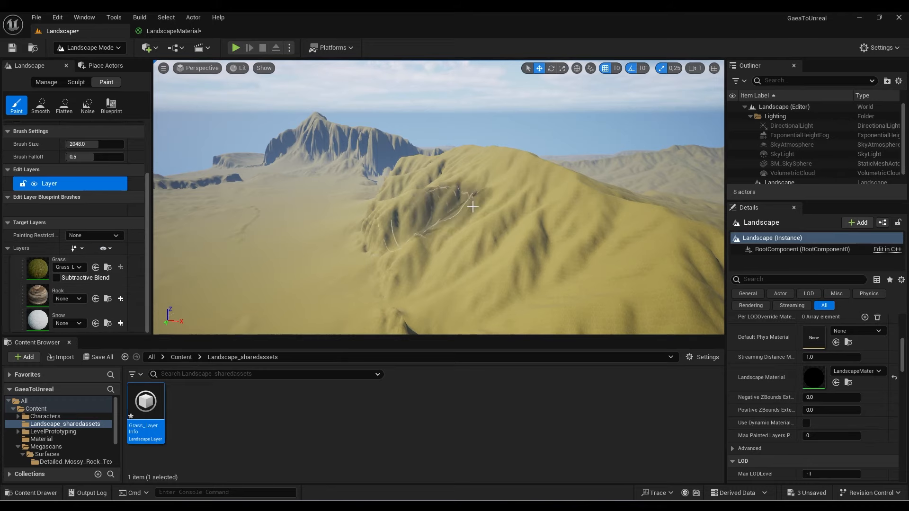
right_drag(466, 204, 514, 198)
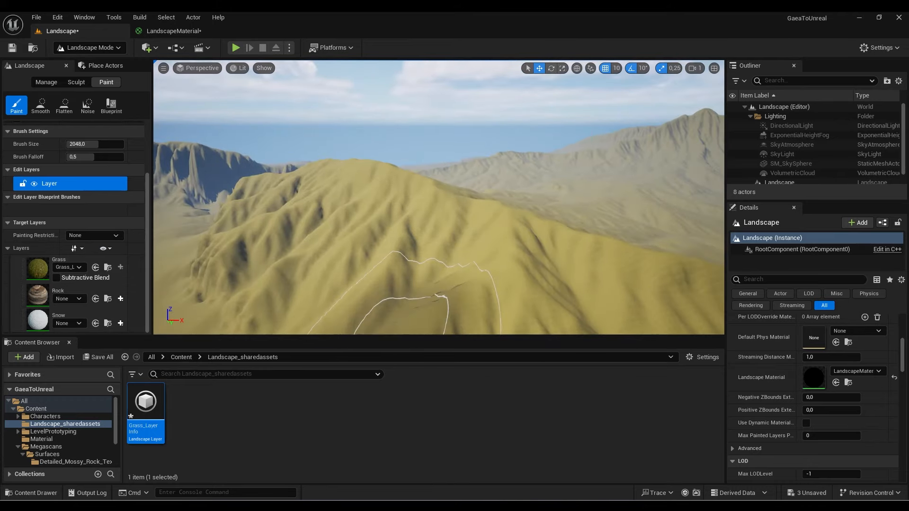
- Switch to Gaea, add a Snowfall node fed by the Erosion node's output and pin it for preview
click(554, 457)
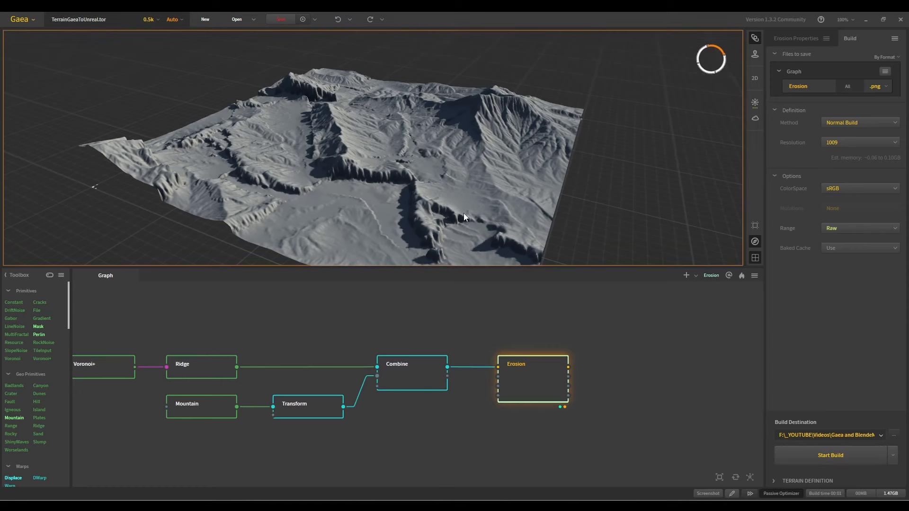
click(512, 338)
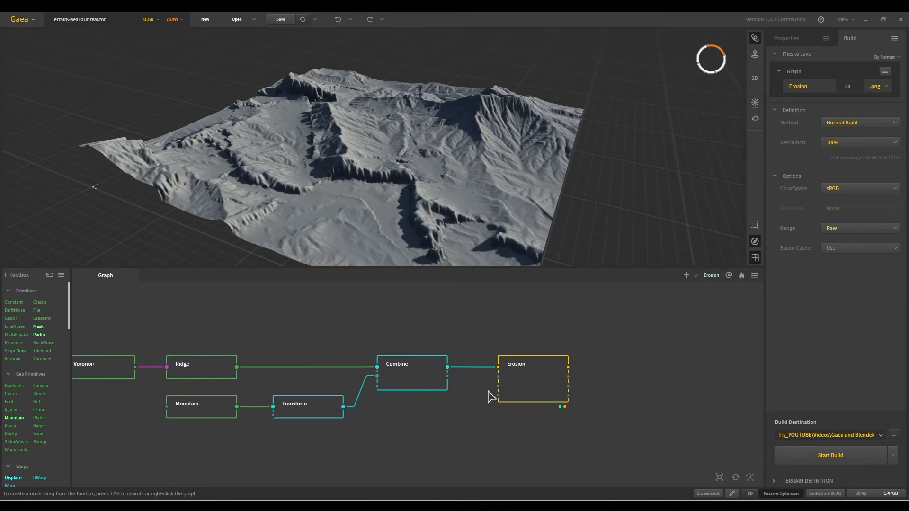
drag(539, 373, 520, 372)
click(522, 341)
middle_drag(535, 319, 337, 318)
scroll(356, 360, up, 2)
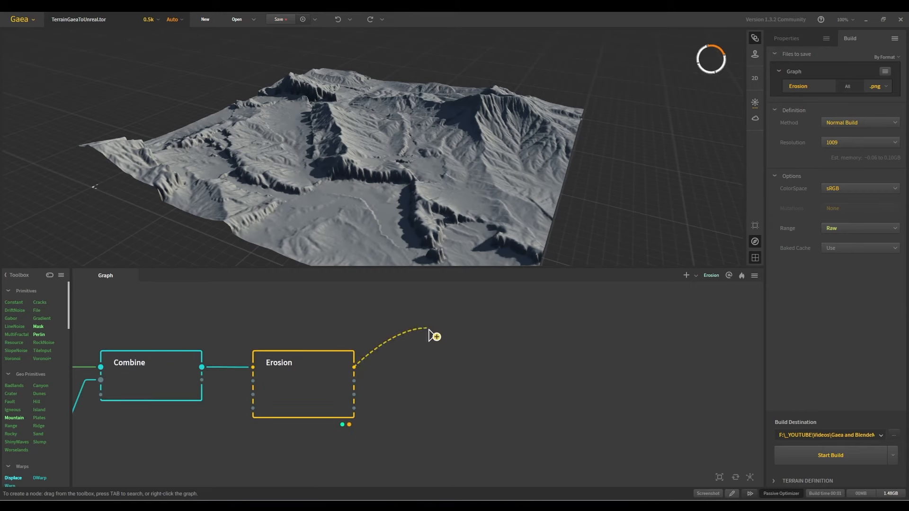
drag(446, 320, 446, 320)
text(snowfall)
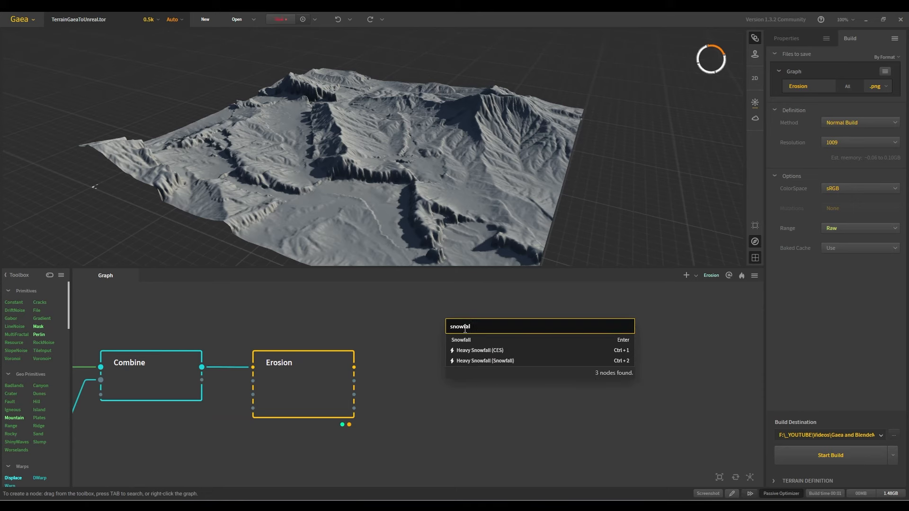
click(463, 340)
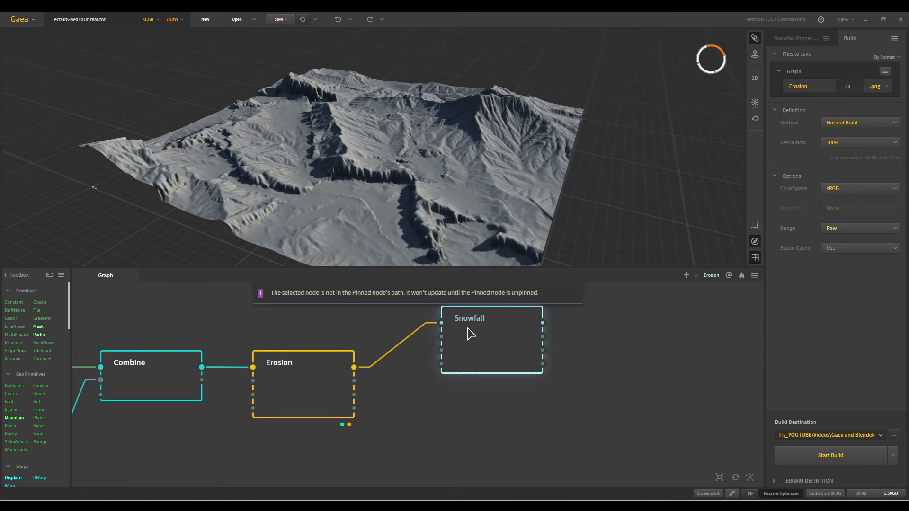
key(f)
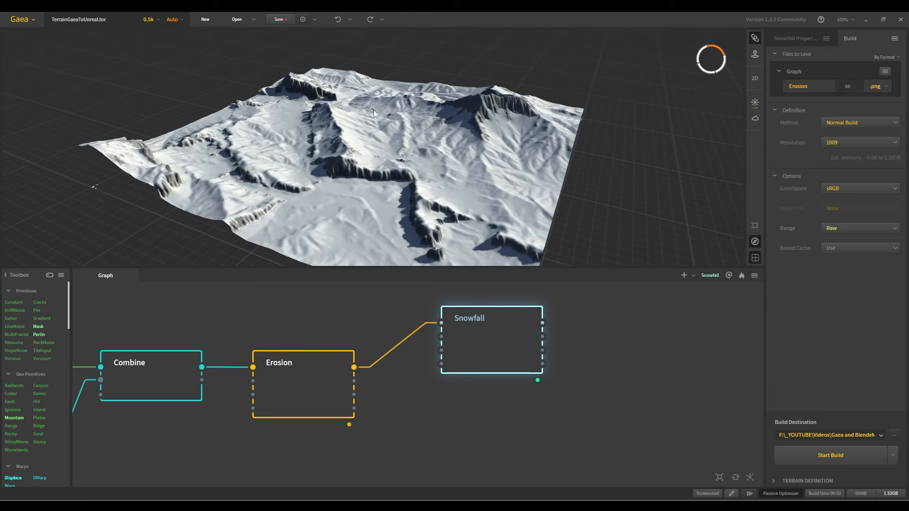
drag(475, 309, 500, 319)
- Set the Snowfall node to Duration 14%, Intensity 24%, Settle-Thaw 10% and Snow Line 8%
click(786, 39)
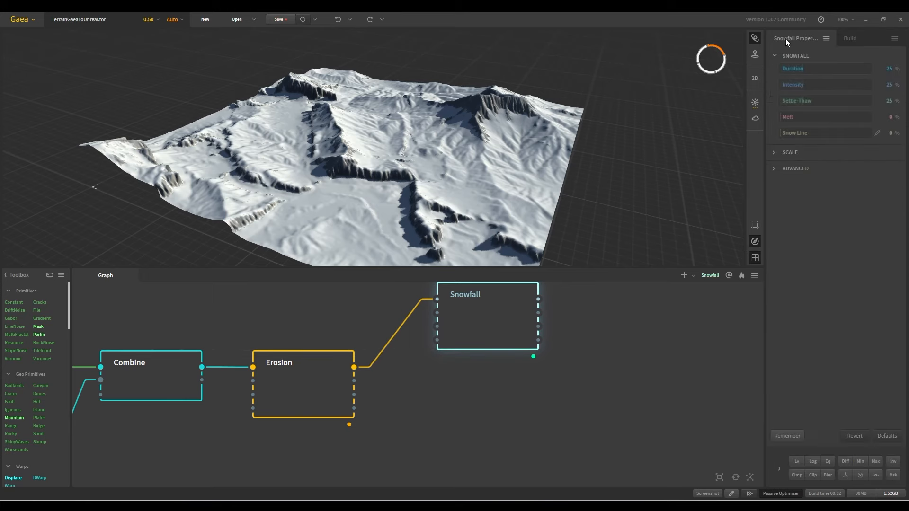
drag(802, 70, 786, 69)
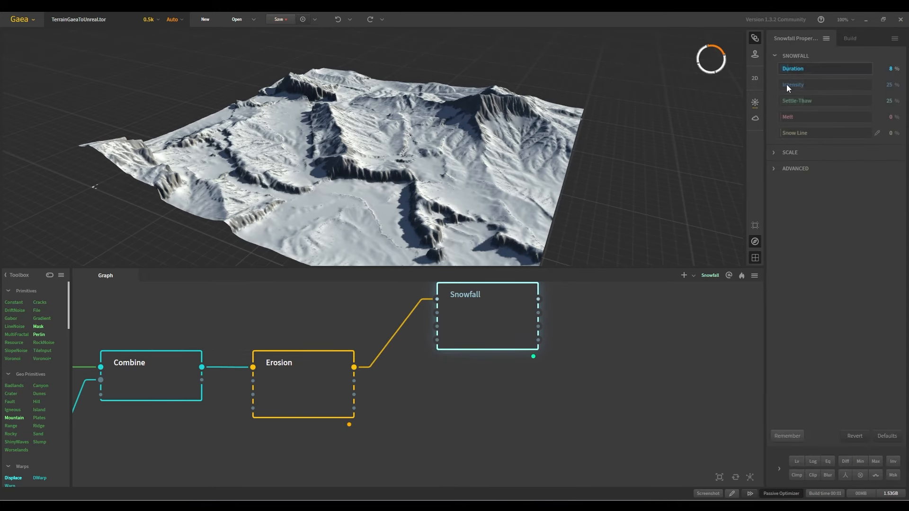
drag(800, 84, 791, 84)
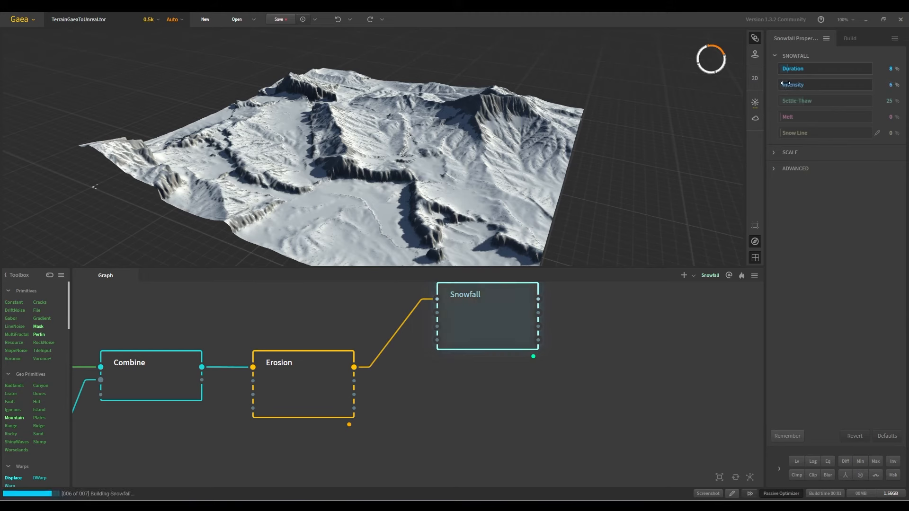
click(786, 100)
click(789, 100)
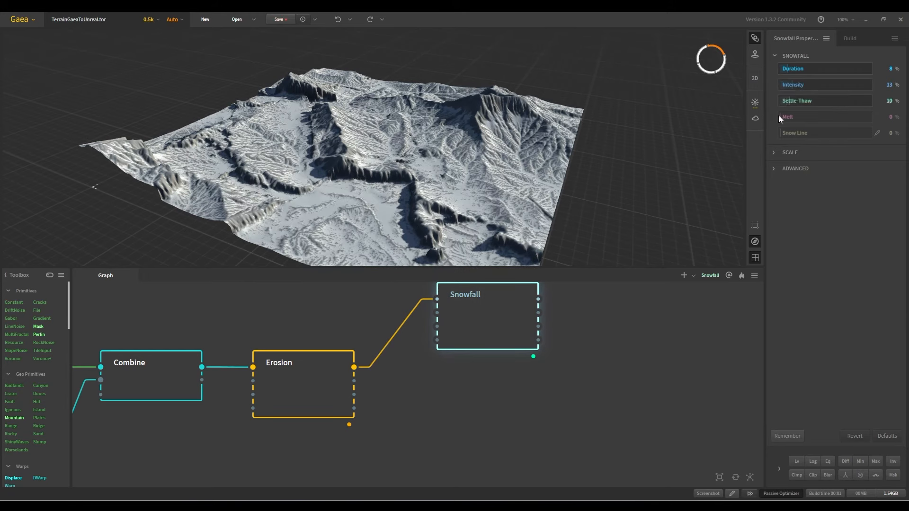
mouse_move(791, 134)
mouse_down()
mouse_move(812, 133)
mouse_move(788, 133)
mouse_up()
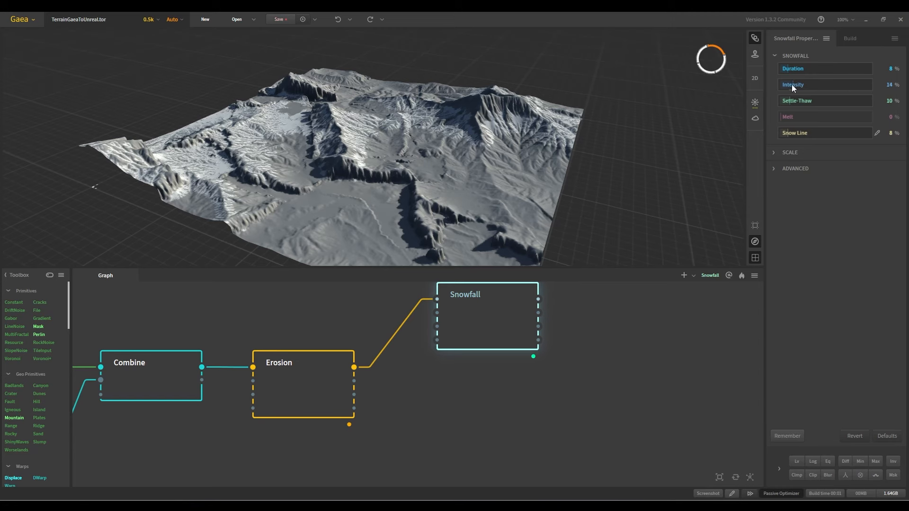
drag(793, 86, 801, 83)
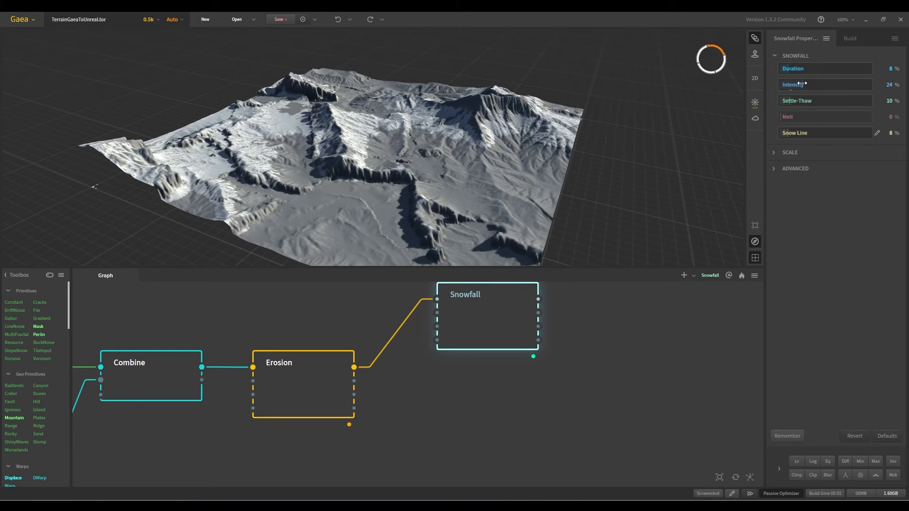
drag(793, 65, 793, 66)
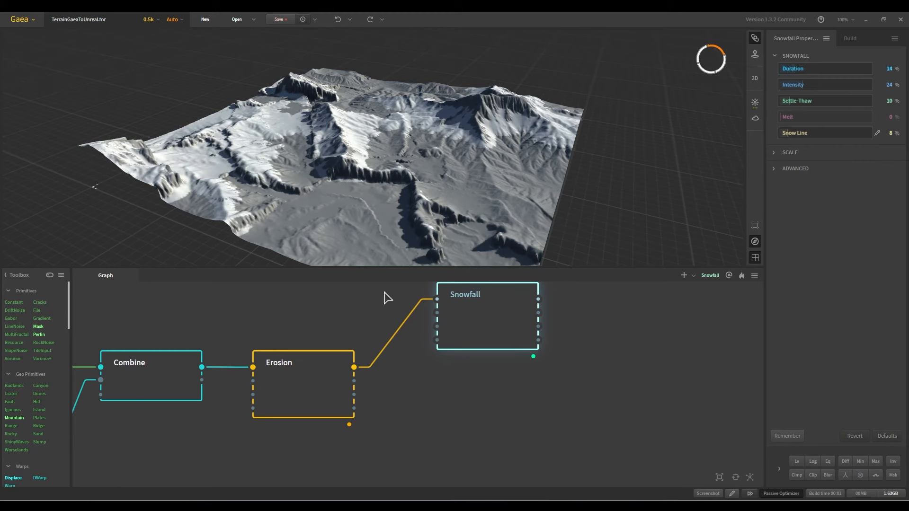
- Reposition the Snowfall node in the graph and mark it for export
drag(467, 327, 460, 340)
right_click(463, 339)
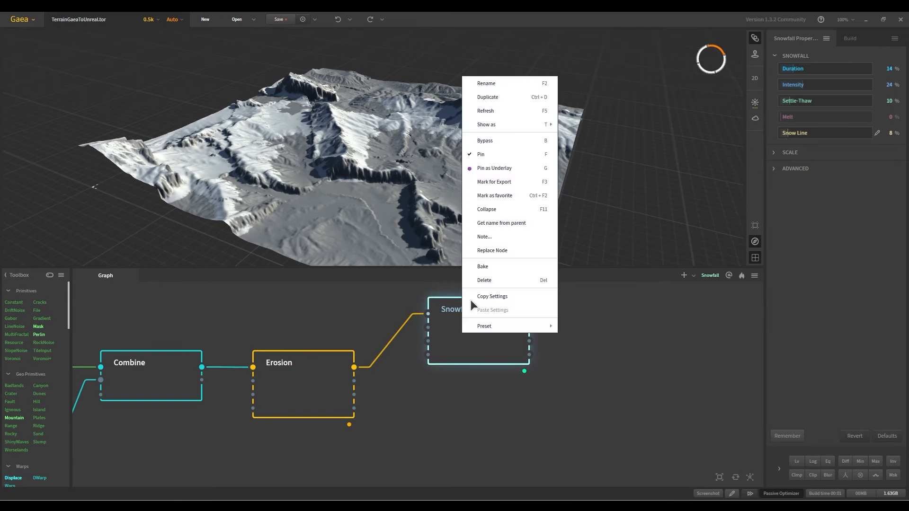
click(480, 186)
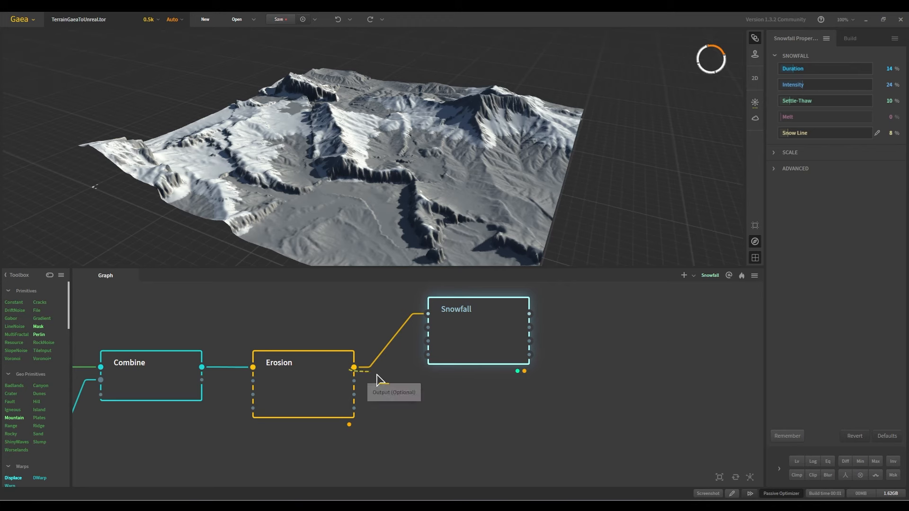
- Add a Slope node fed by the Erosion node's output, place it below Snowfall and preview its mask on the terrain
drag(377, 379, 461, 414)
text(dl)
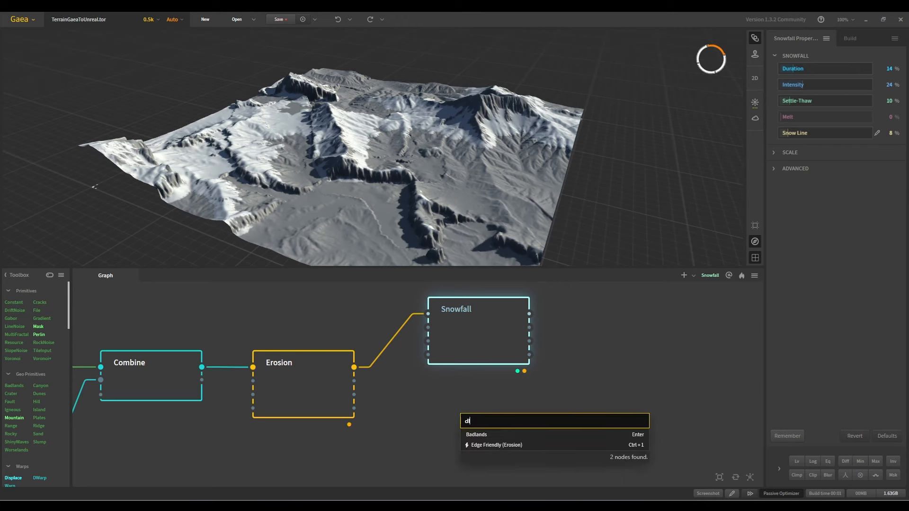
text(opre)
key(BackSpace)
key(BackSpace)
key(BackSpace)
key(BackSpace)
key(BackSpace)
key(BackSpace)
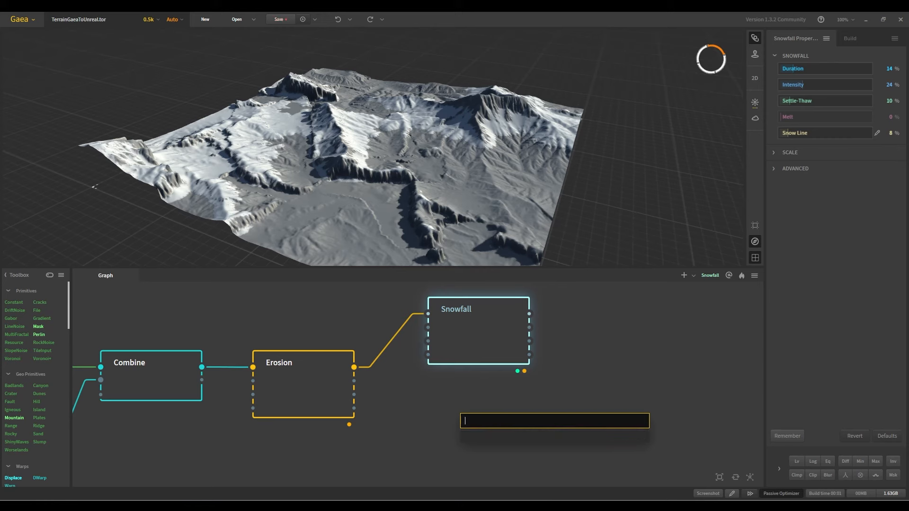
text(slope)
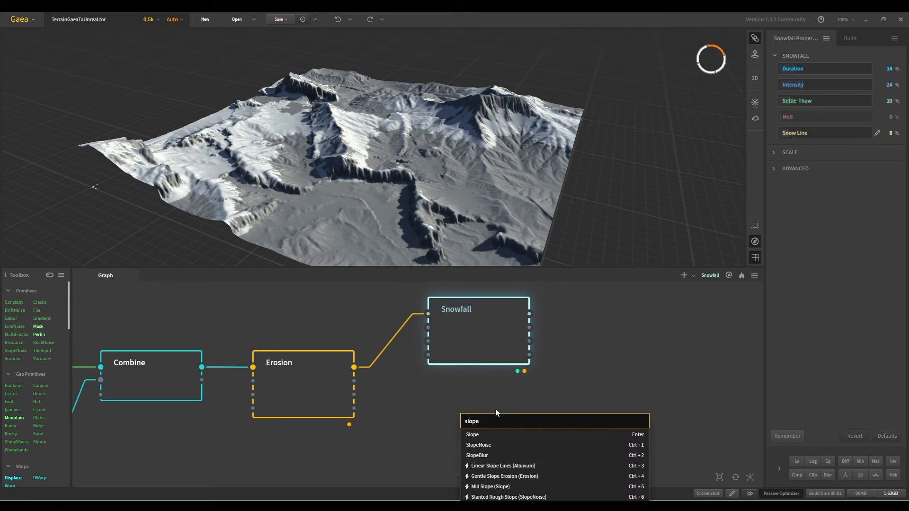
click(468, 434)
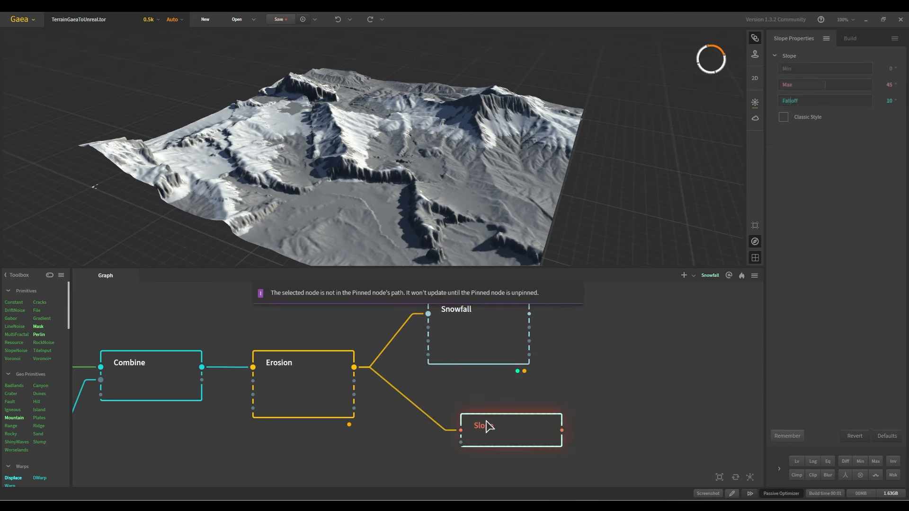
key(f)
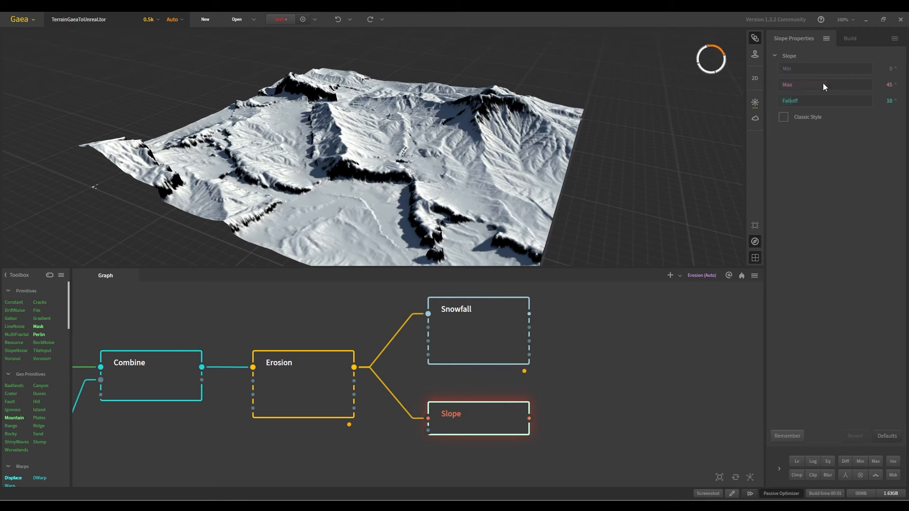
- Set the Slope node's Max to 90°, Min to 38° and Falloff to 0°
drag(824, 84, 871, 86)
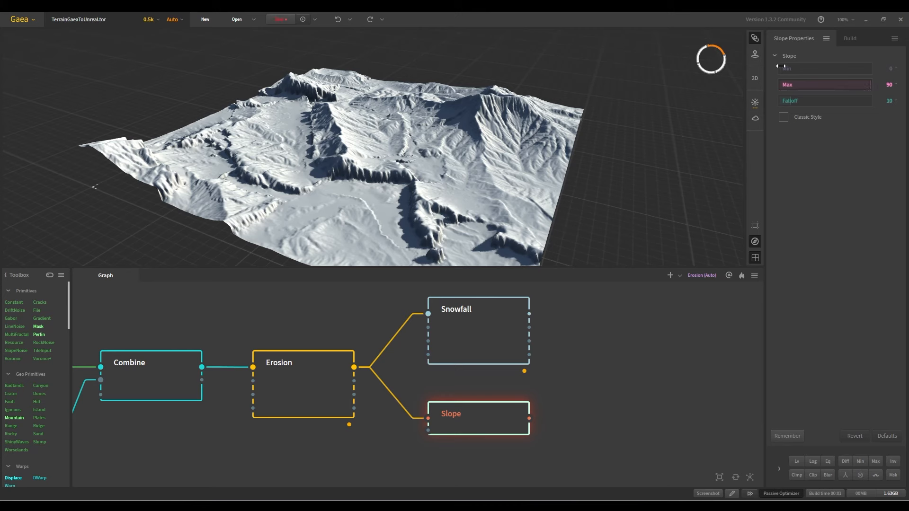
drag(780, 66, 819, 69)
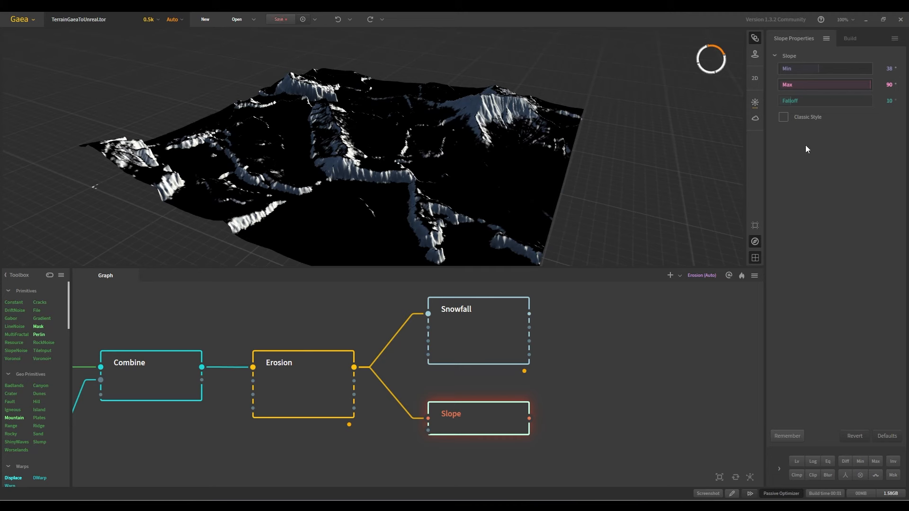
drag(791, 97, 773, 96)
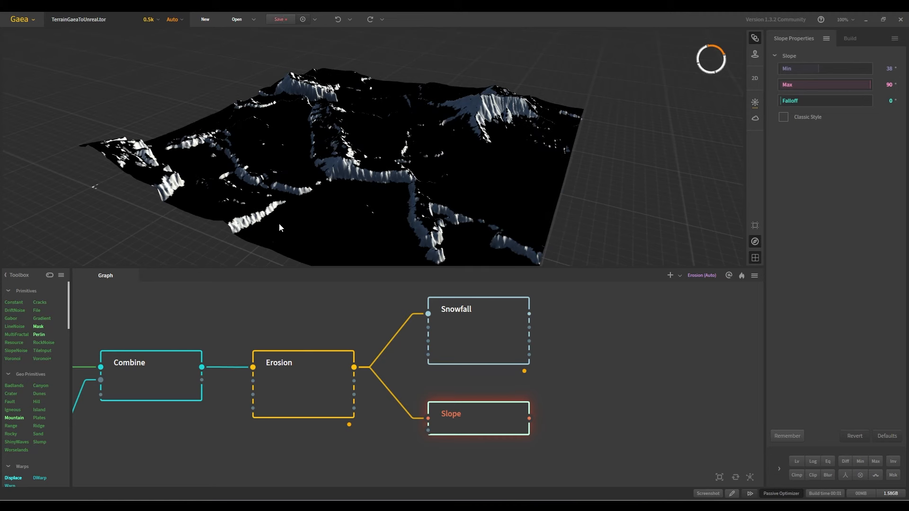